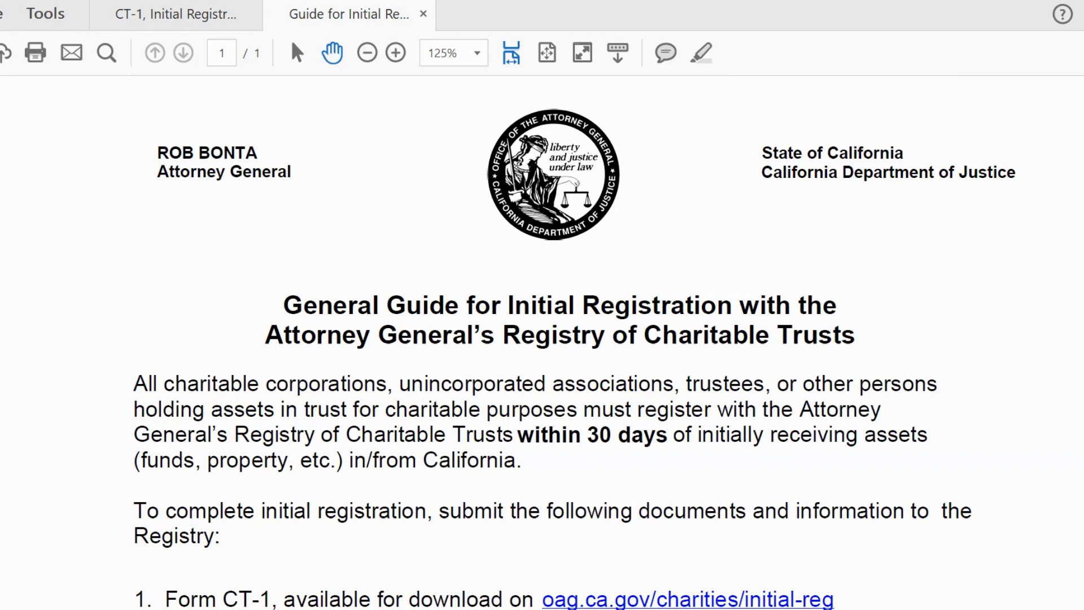
{"action": "scroll", "coordinate": [575, 343], "scroll_direction": "down", "scroll_amount": 4}
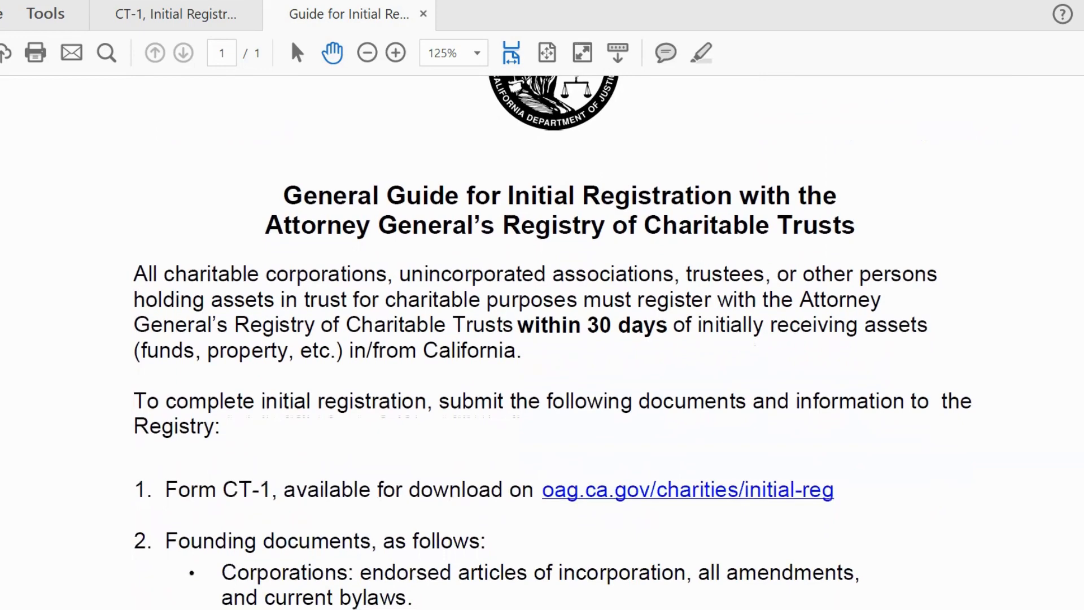
{"action": "scroll", "coordinate": [574, 343], "scroll_direction": "down", "scroll_amount": 1}
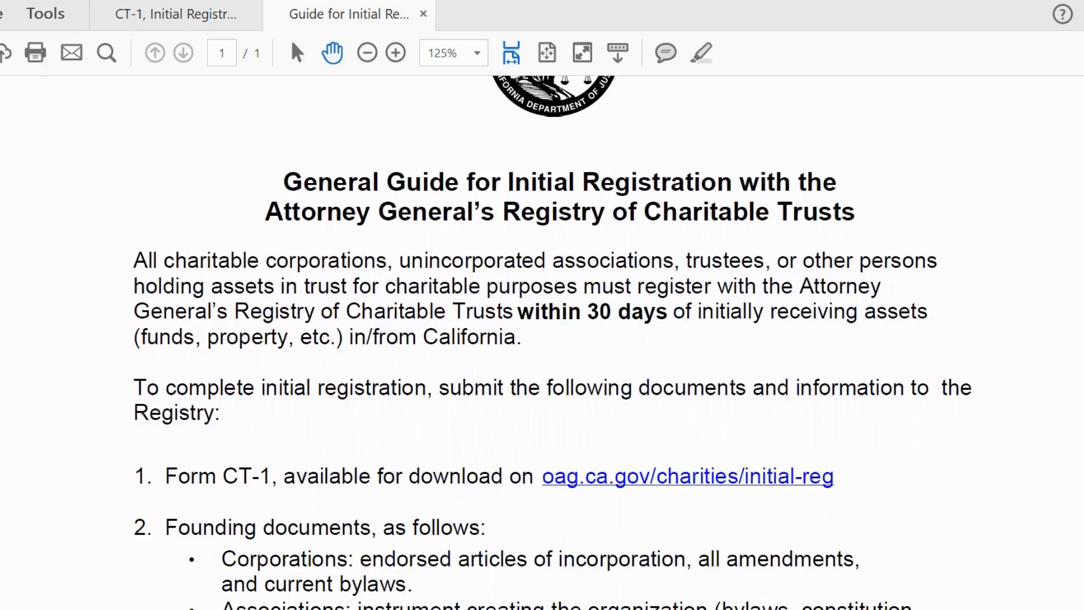
{"action": "scroll", "coordinate": [552, 342], "scroll_direction": "down", "scroll_amount": 5}
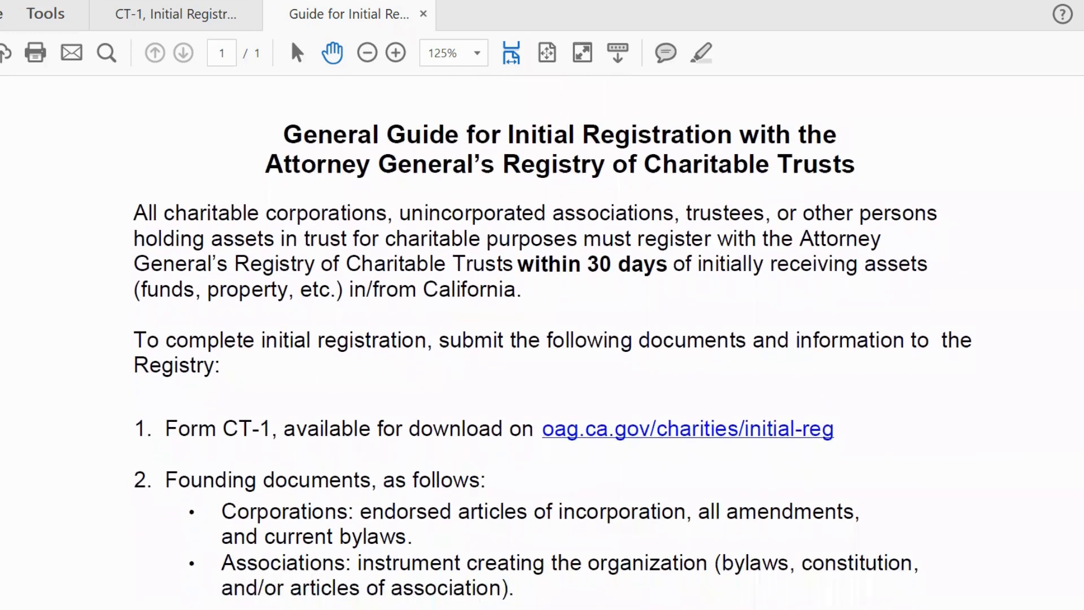
{"action": "scroll", "coordinate": [552, 342], "scroll_direction": "down", "scroll_amount": 2}
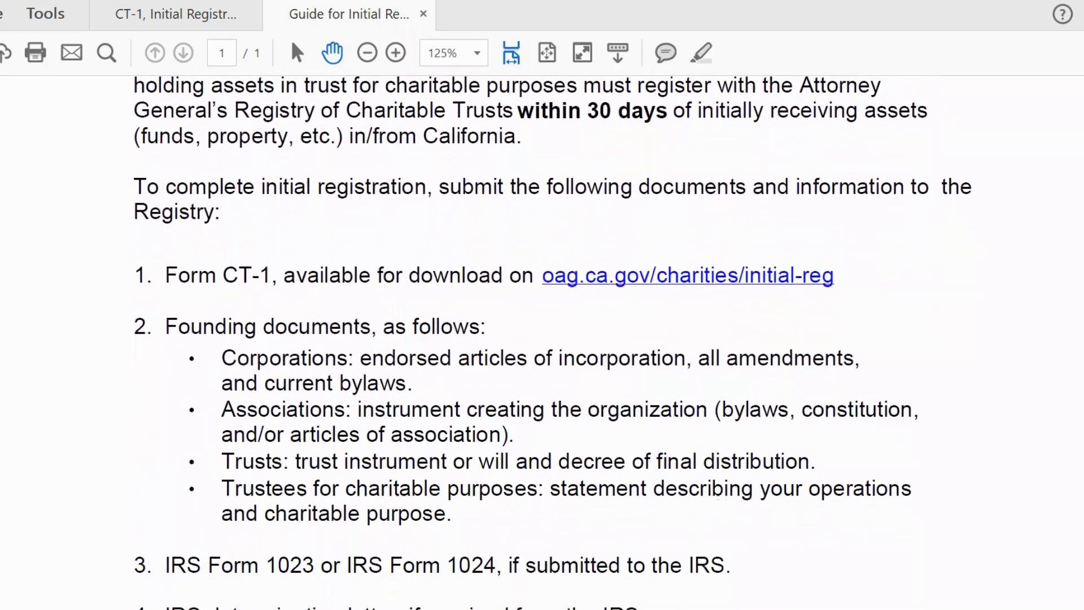
{"action": "scroll", "coordinate": [552, 342], "scroll_direction": "down", "scroll_amount": 1}
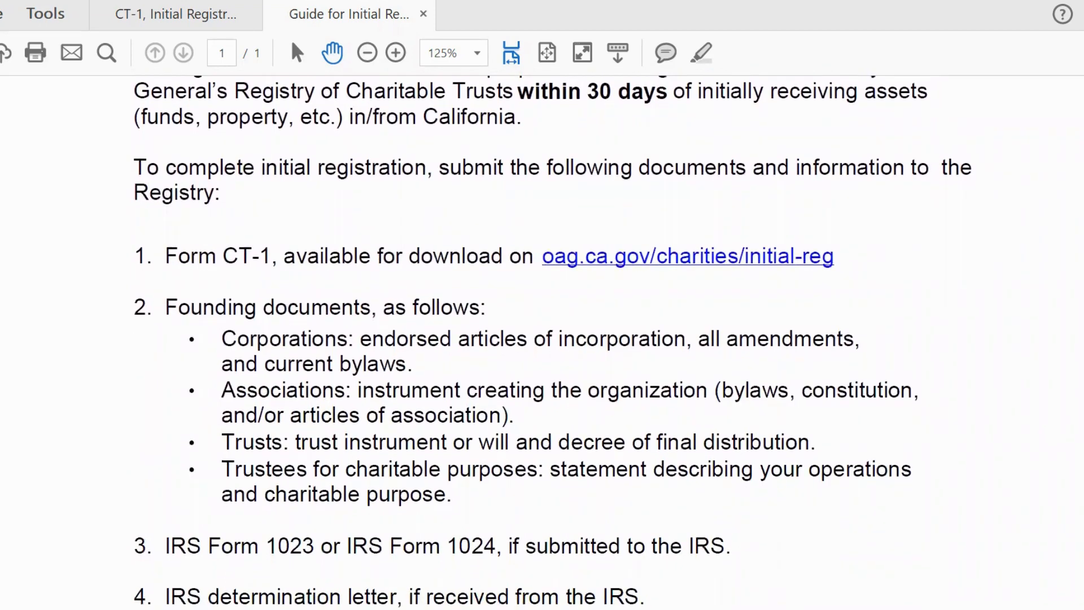
{"action": "scroll", "coordinate": [552, 342], "scroll_direction": "down", "scroll_amount": 1}
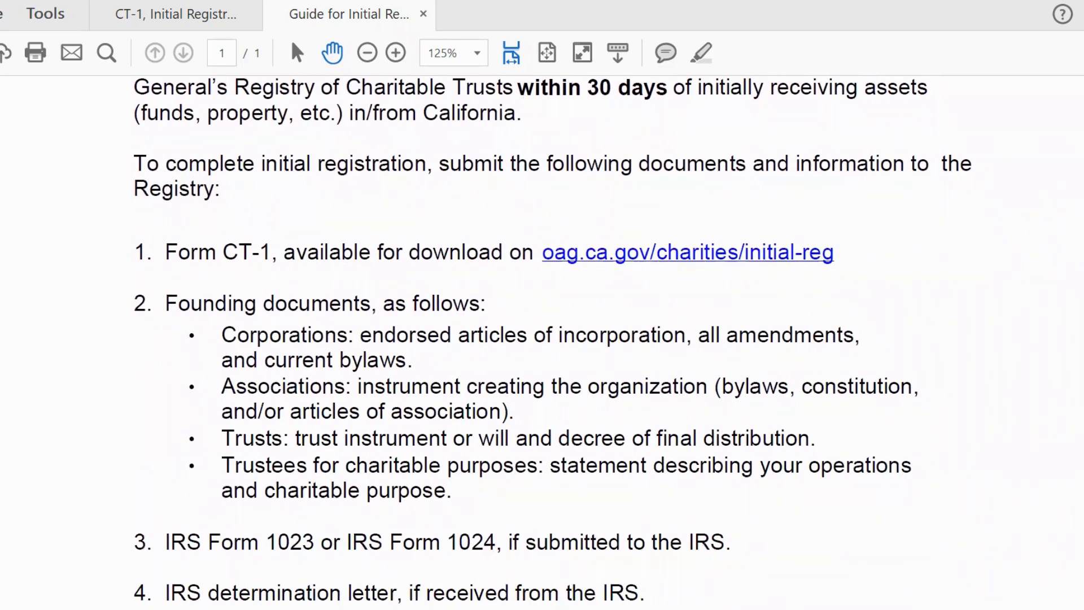
{"action": "scroll", "coordinate": [552, 342], "scroll_direction": "down", "scroll_amount": 2}
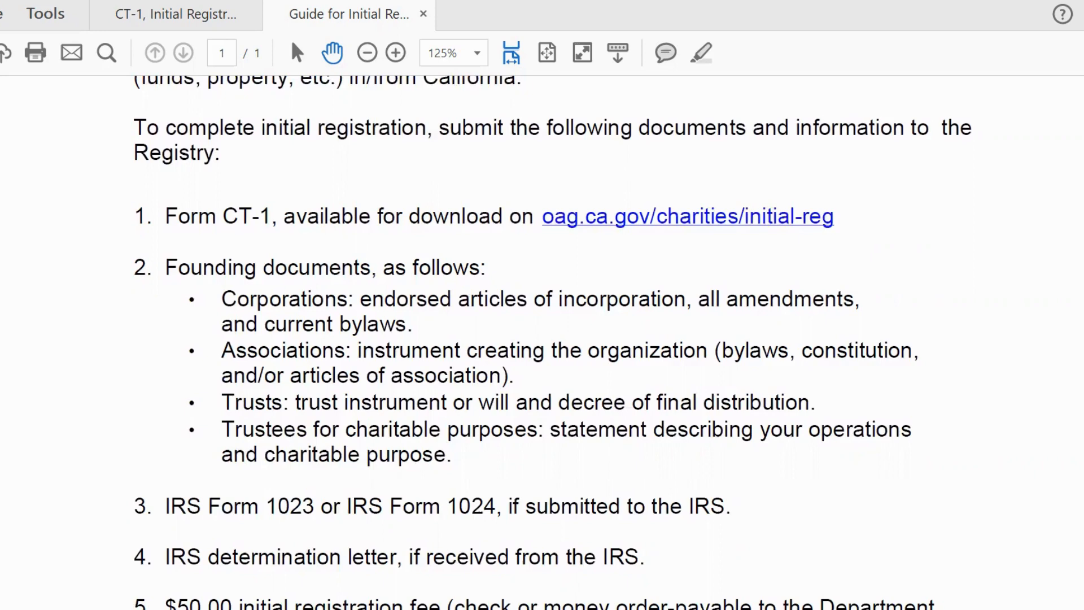
Step: Scroll to the end of the registration guide and close its tab, returning to the CT-1 form
{"action": "left_click", "coordinate": [1081, 341]}
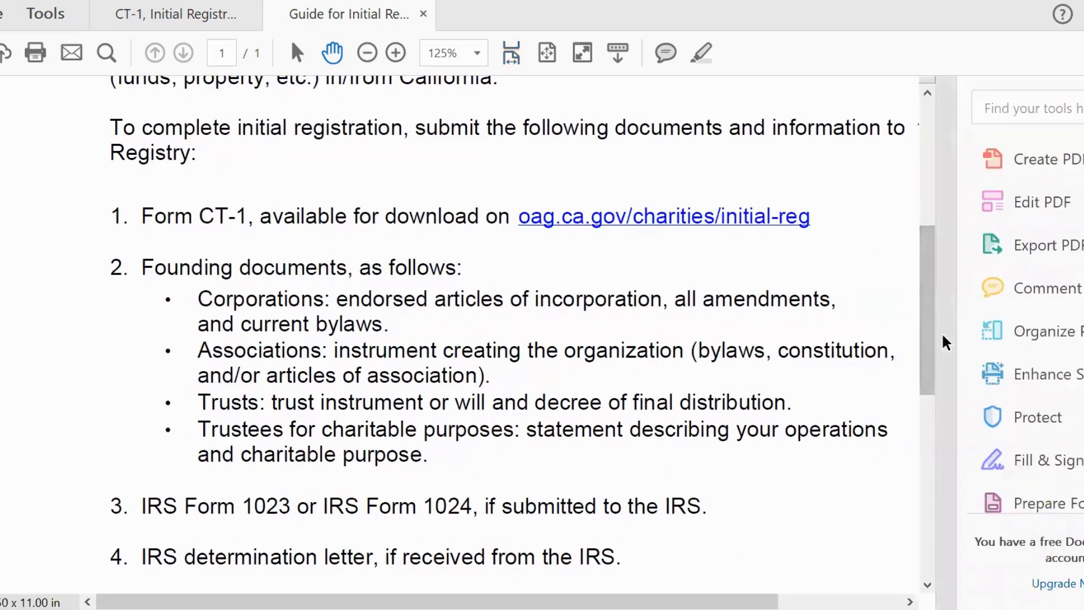
{"action": "left_click", "coordinate": [940, 334]}
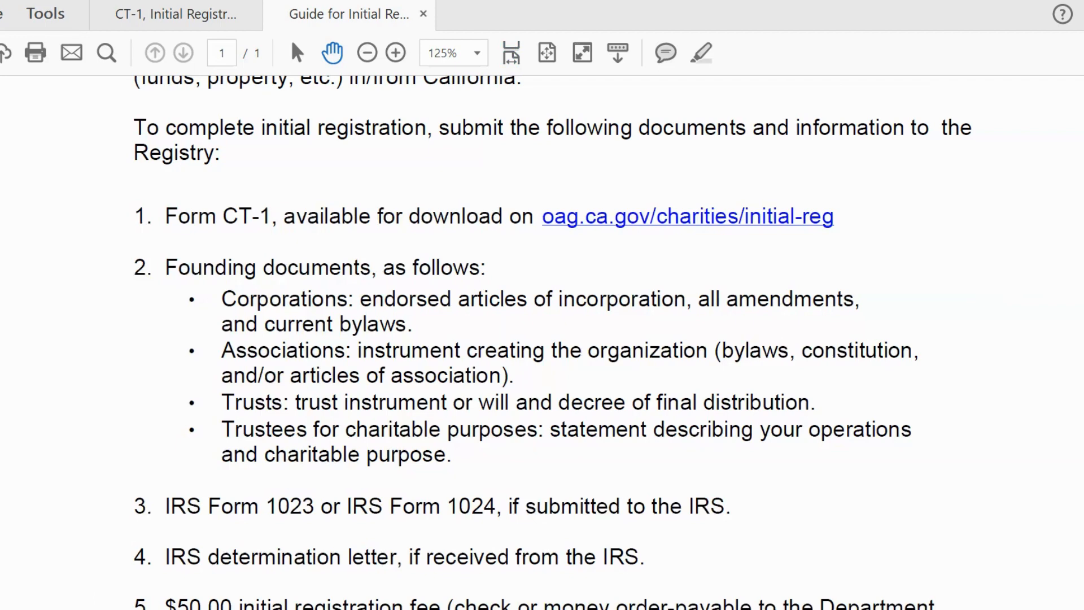
{"action": "scroll", "coordinate": [554, 343], "scroll_direction": "down", "scroll_amount": 5}
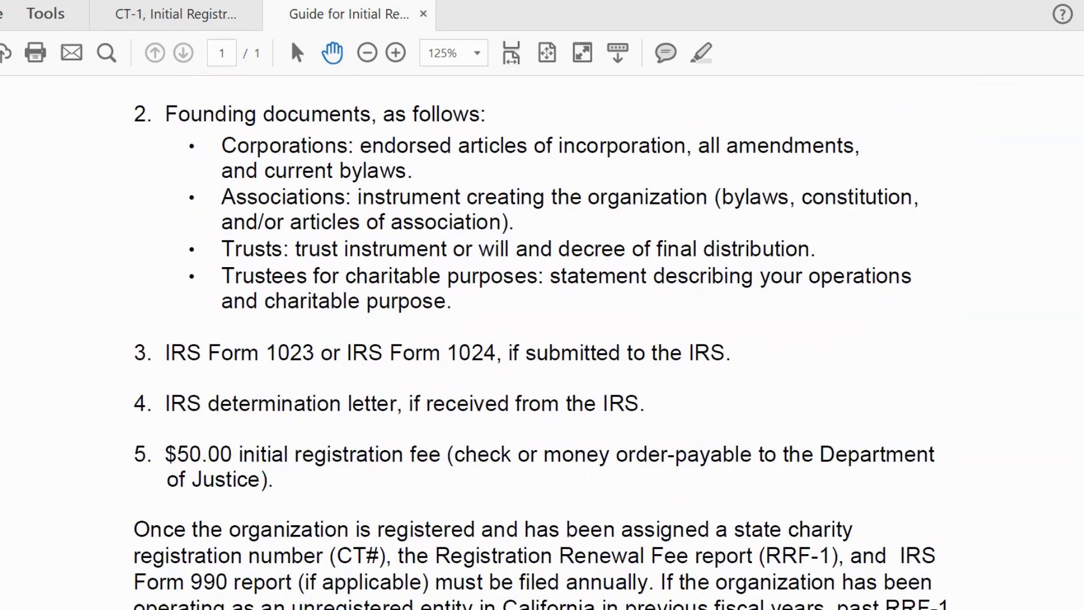
{"action": "scroll", "coordinate": [924, 470], "scroll_direction": "down", "scroll_amount": 5}
{"action": "scroll", "coordinate": [540, 348], "scroll_direction": "down", "scroll_amount": 2}
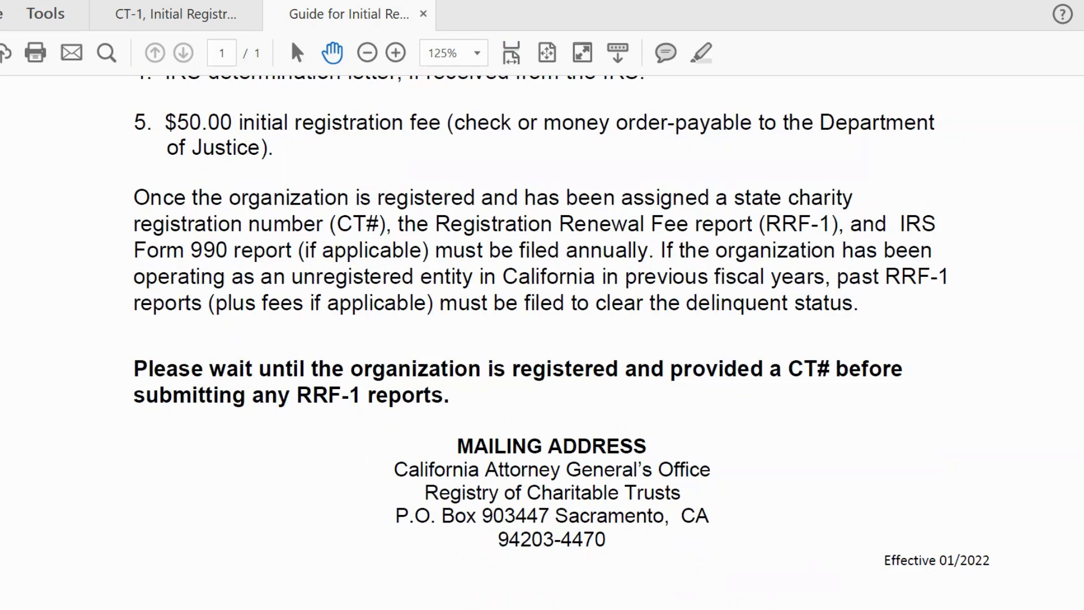
{"action": "scroll", "coordinate": [561, 321], "scroll_direction": "down", "scroll_amount": 1}
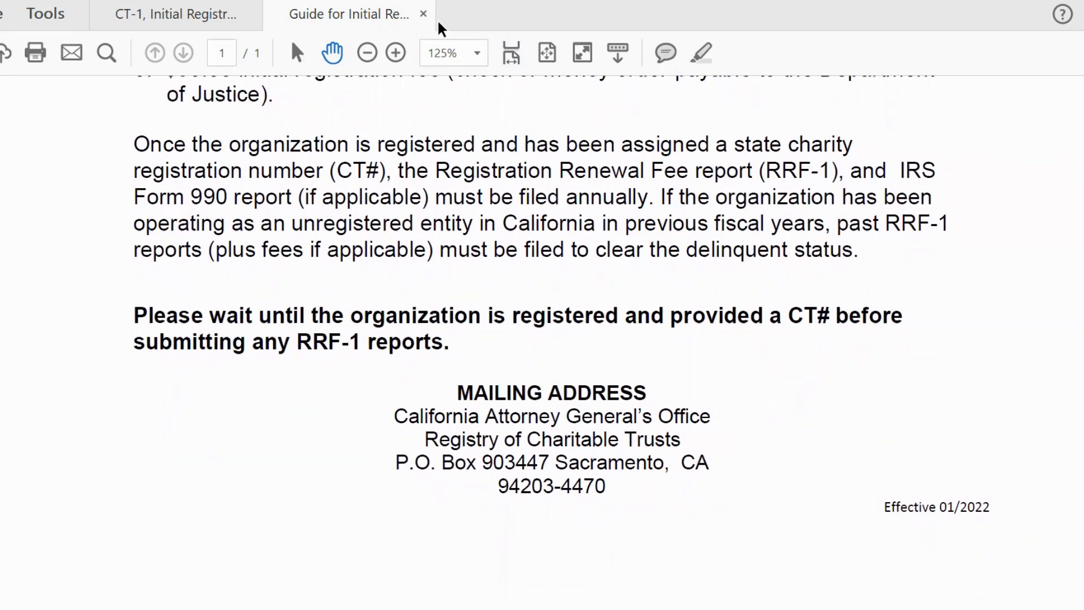
{"action": "left_click", "coordinate": [423, 14]}
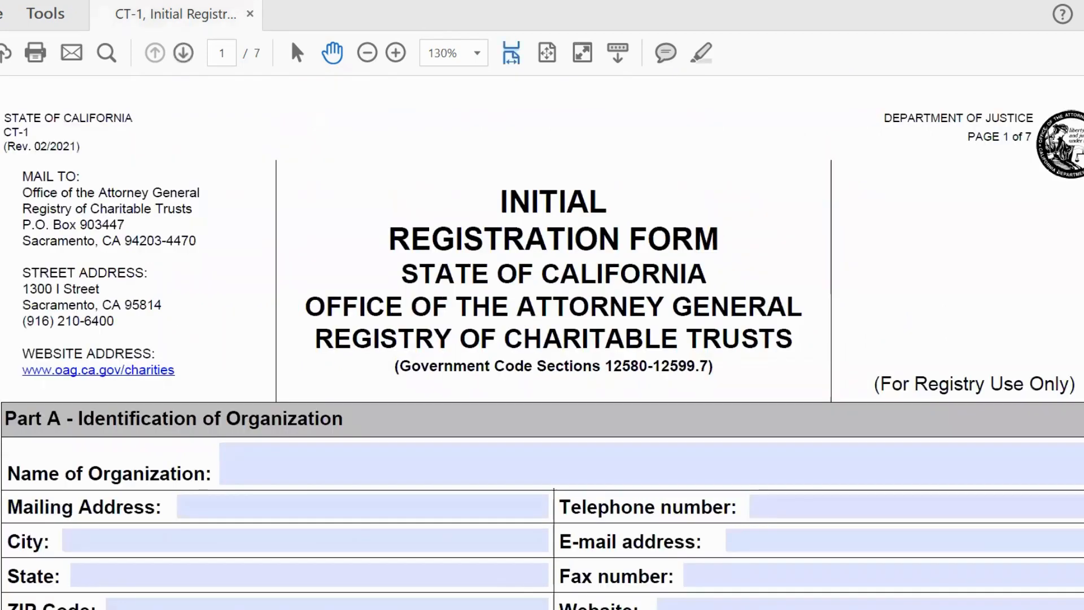
Step: Scroll to Part A – Identification of Organization and place the cursor in Name of Organization
{"action": "scroll", "coordinate": [542, 350], "scroll_direction": "down", "scroll_amount": 1}
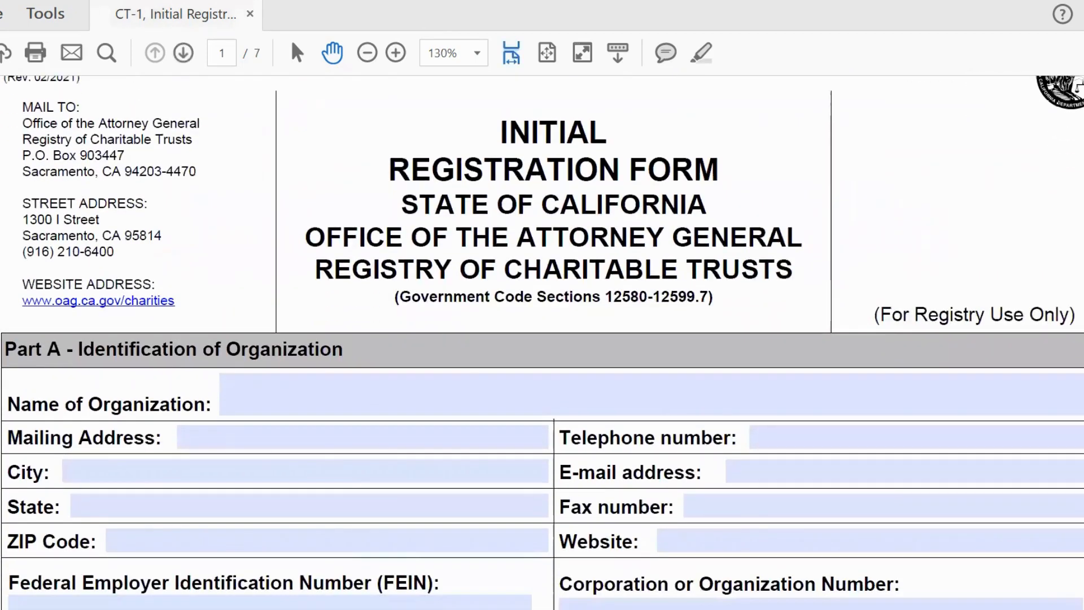
{"action": "scroll", "coordinate": [542, 350], "scroll_direction": "up", "scroll_amount": 1}
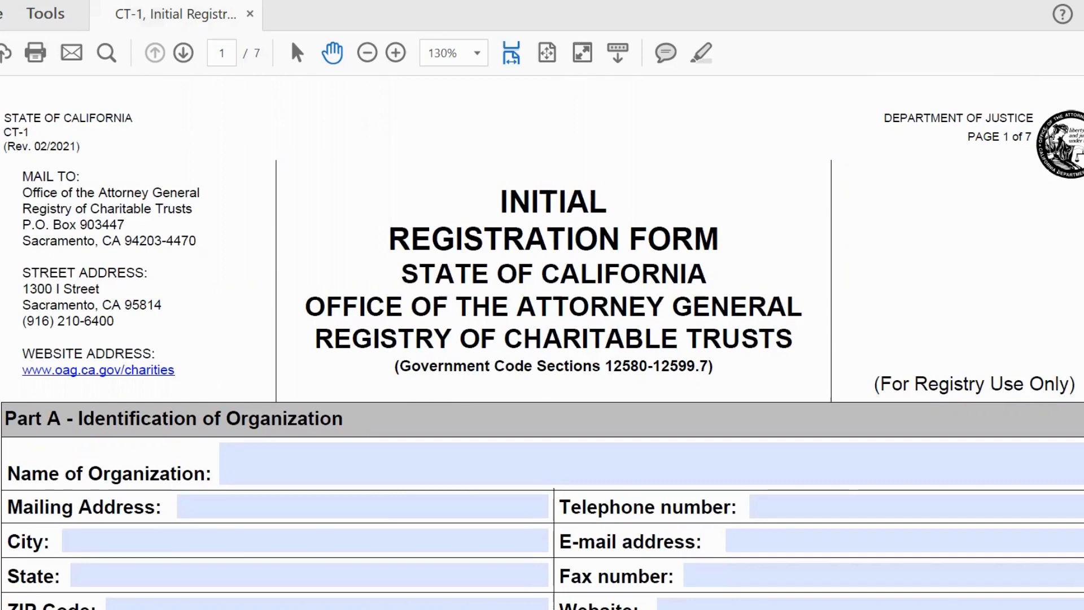
{"action": "scroll", "coordinate": [542, 339], "scroll_direction": "down", "scroll_amount": 5}
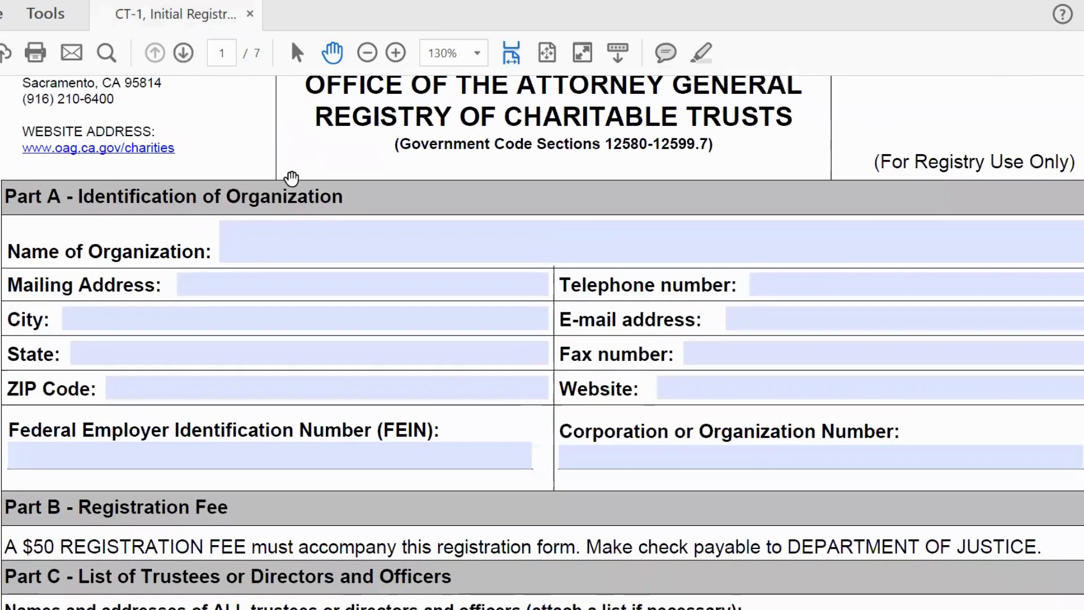
{"action": "left_click", "coordinate": [291, 237]}
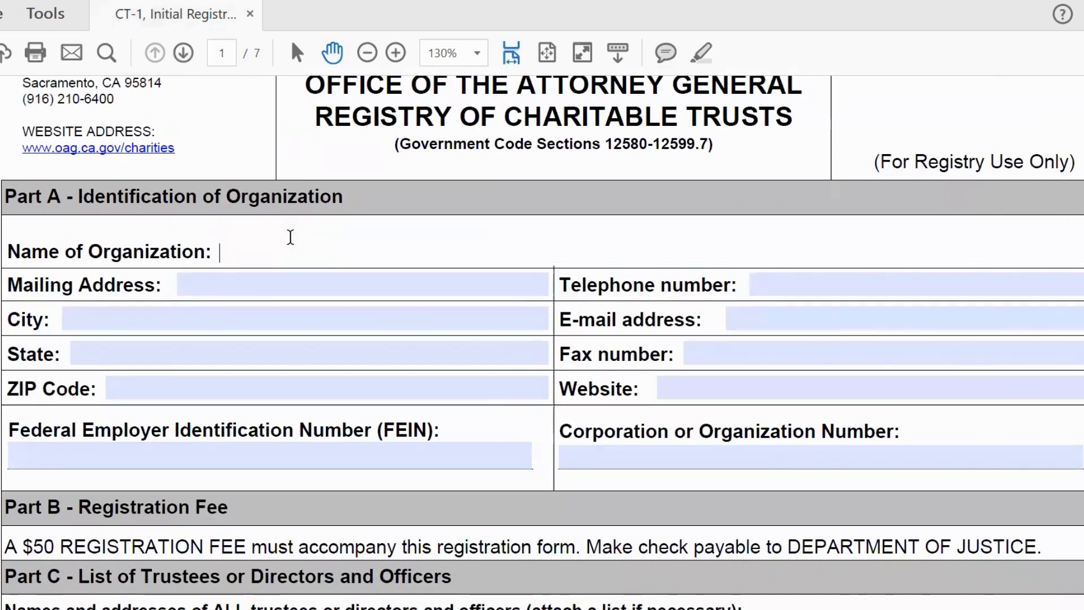
Step: Enter organization name 'New Nonprofit', its Los Angeles, CA 90001 mailing address, and its FEIN
{"action": "type", "text": "New "}
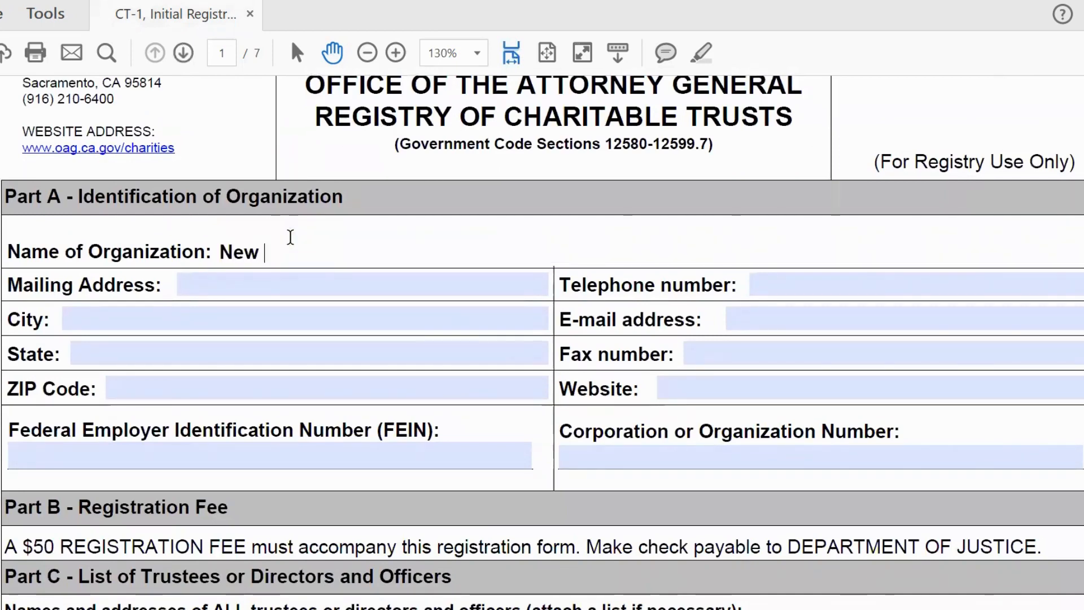
{"action": "type", "text": "Nonprofit"}
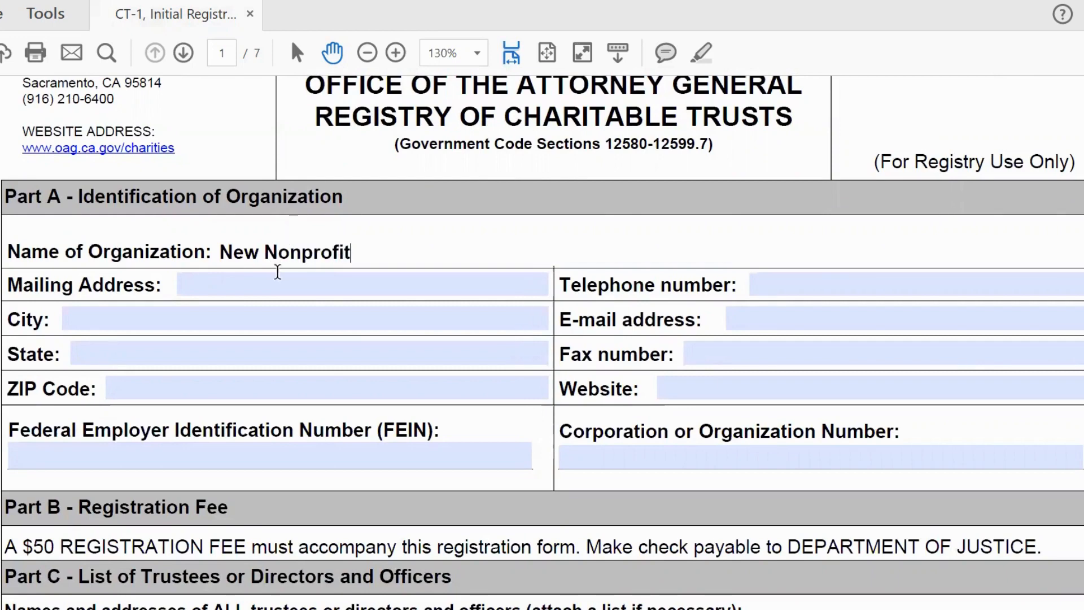
{"action": "left_click", "coordinate": [280, 286]}
{"action": "type", "text": "111"}
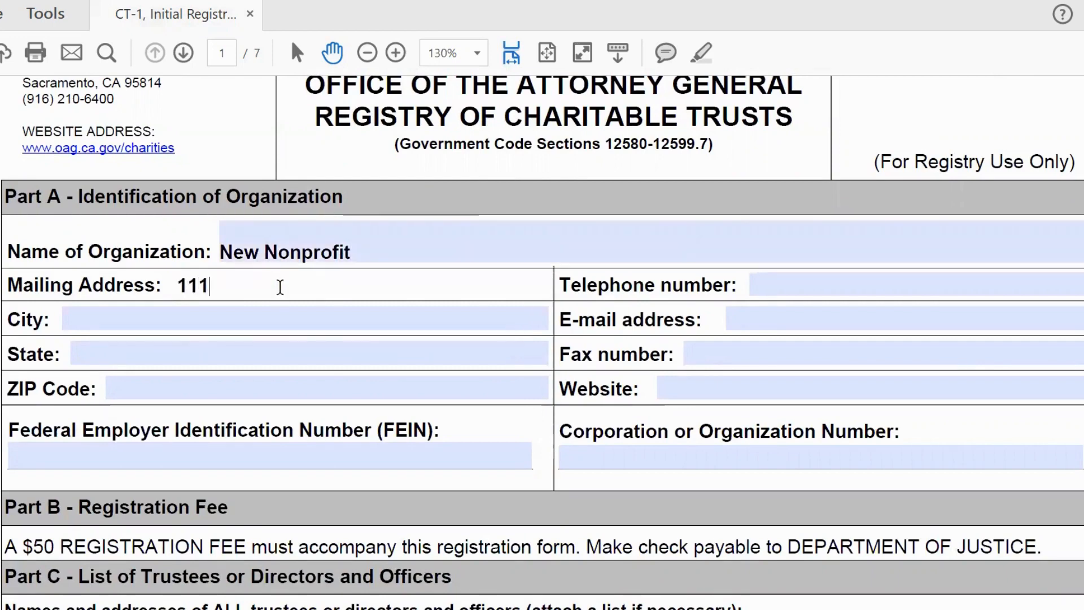
{"action": "type", "text": " Main St"}
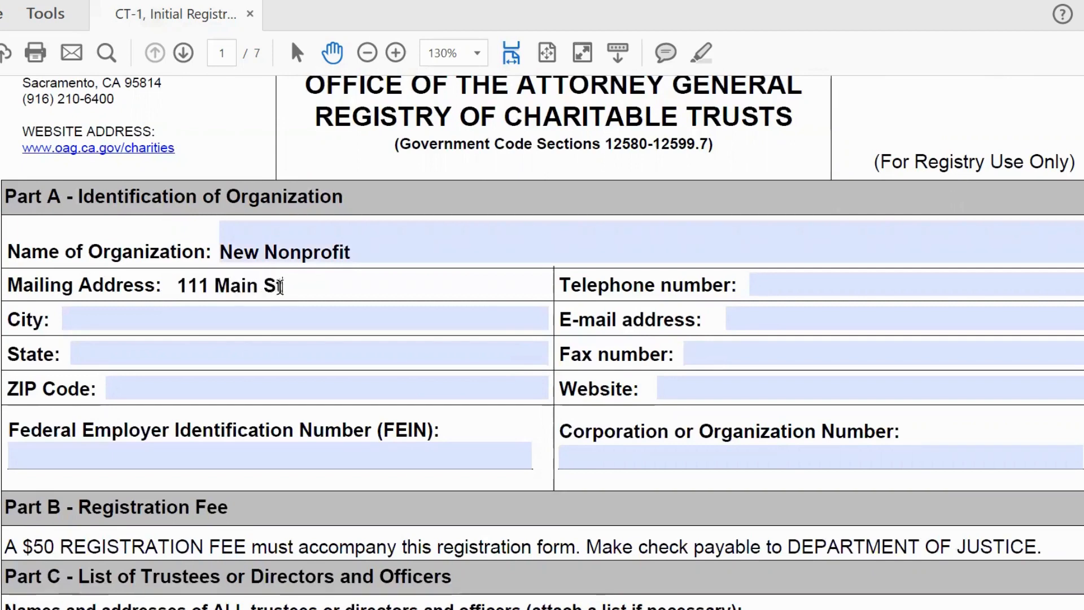
{"action": "type", "text": "reet"}
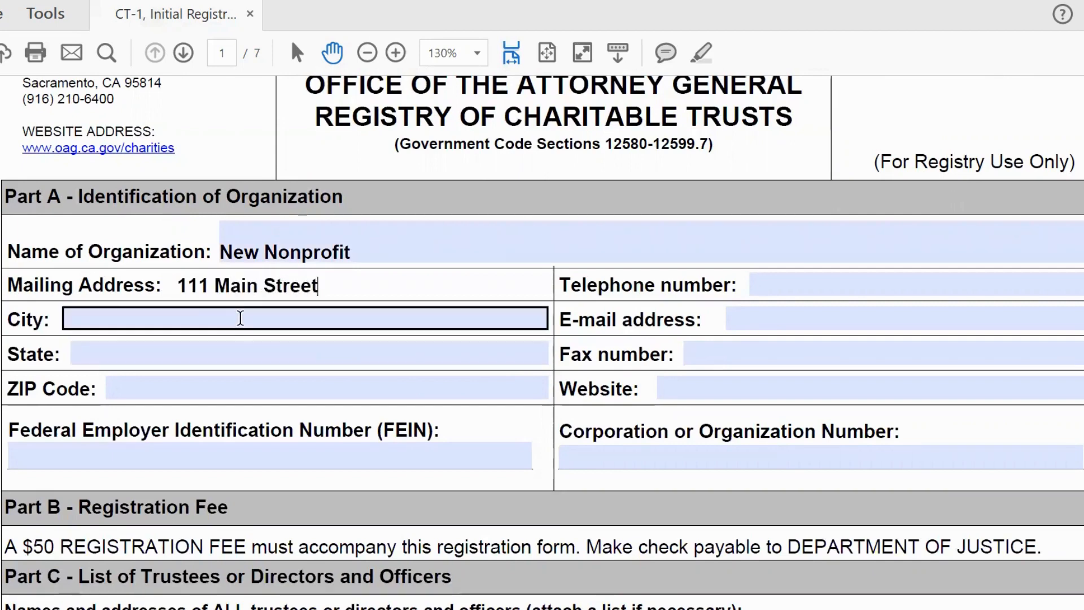
{"action": "left_click", "coordinate": [240, 317]}
{"action": "type", "text": "Los An"}
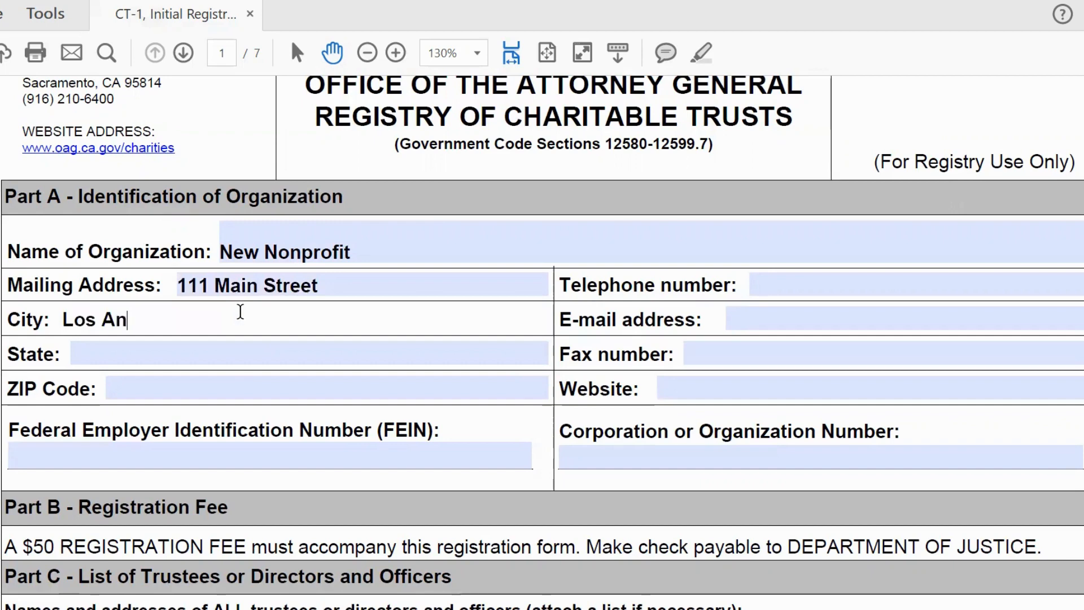
{"action": "type", "text": "geles"}
{"action": "left_click", "coordinate": [236, 350]}
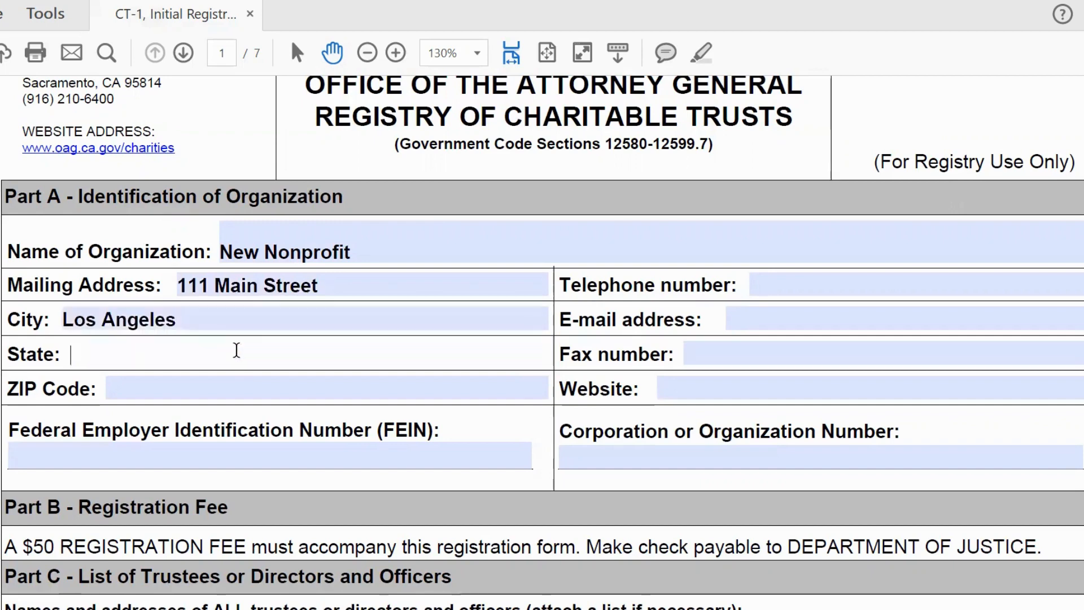
{"action": "type", "text": "CA"}
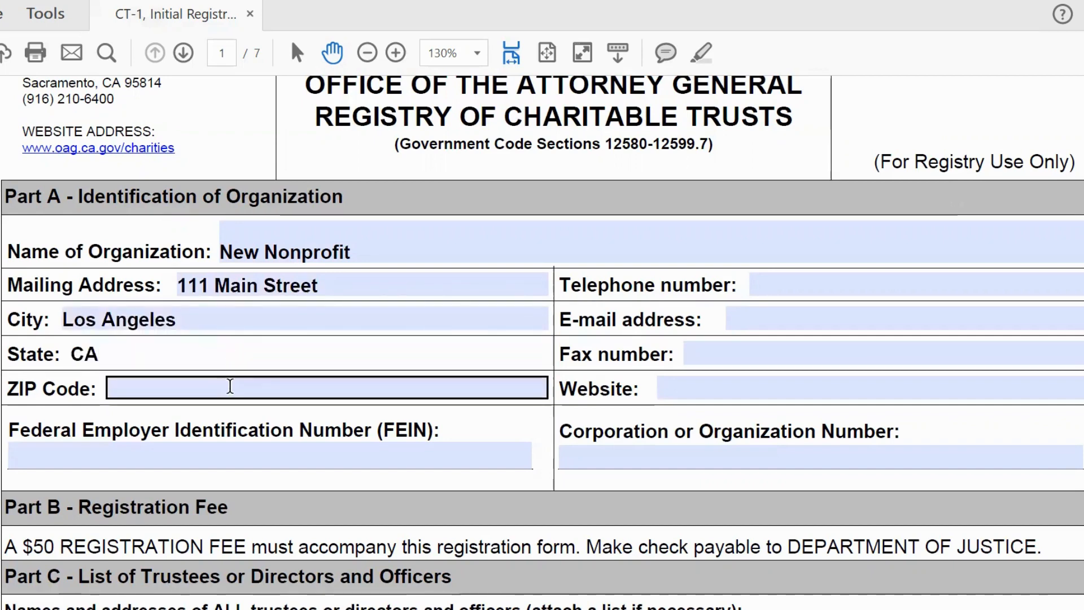
{"action": "left_click", "coordinate": [230, 387]}
{"action": "type", "text": "90001"}
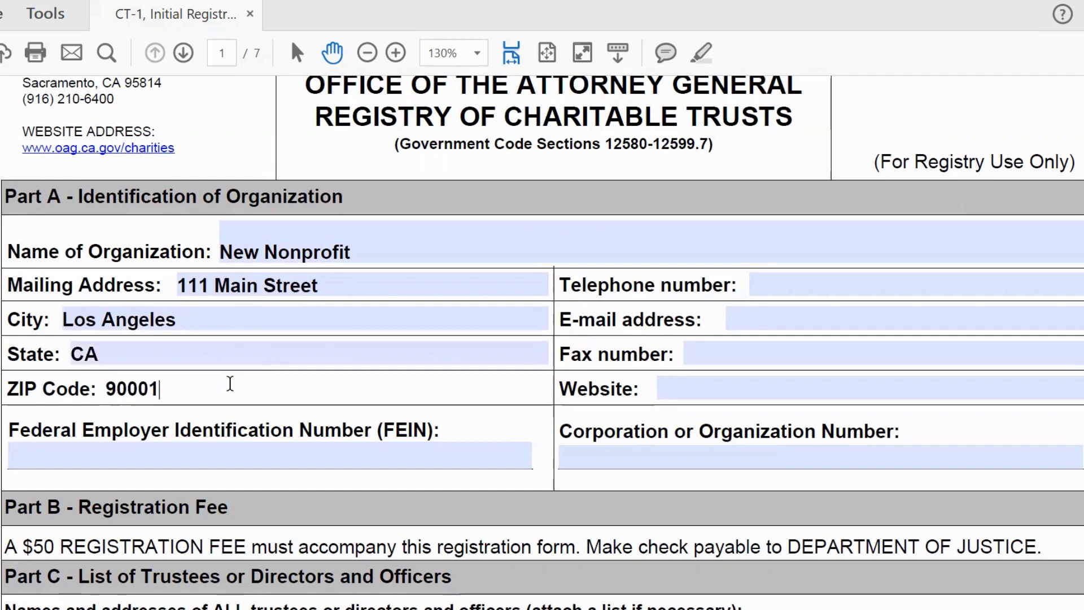
{"action": "left_click", "coordinate": [188, 456]}
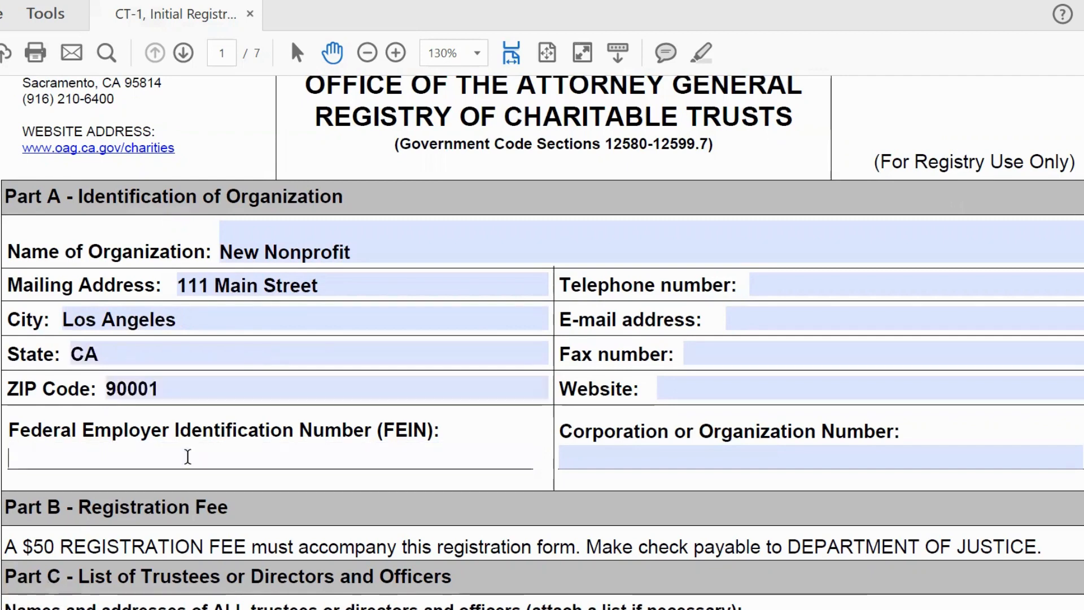
{"action": "type", "text": "11-"}
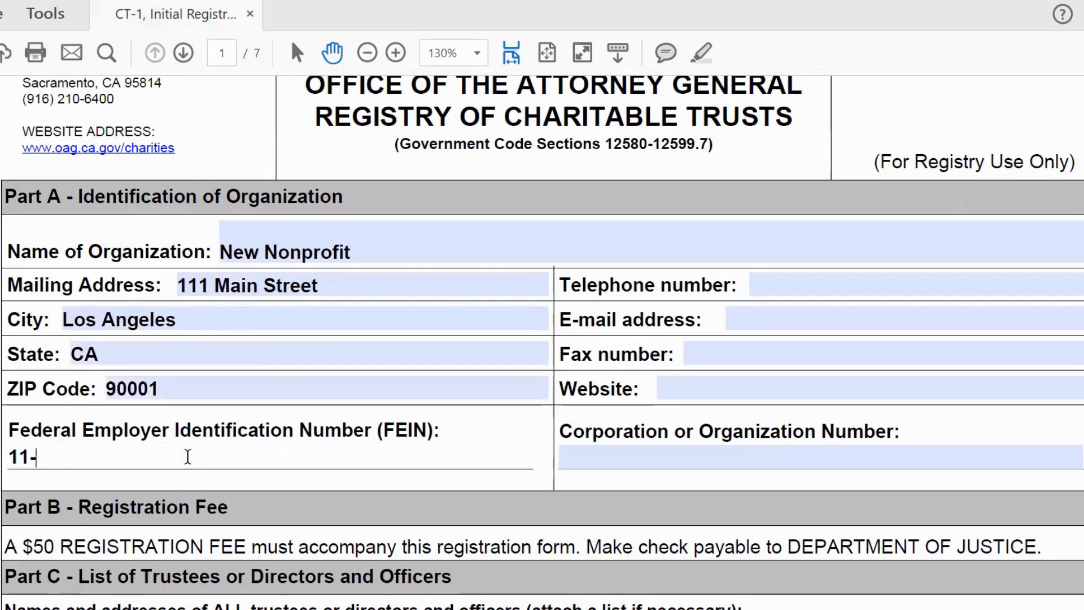
{"action": "type", "text": "1111"}
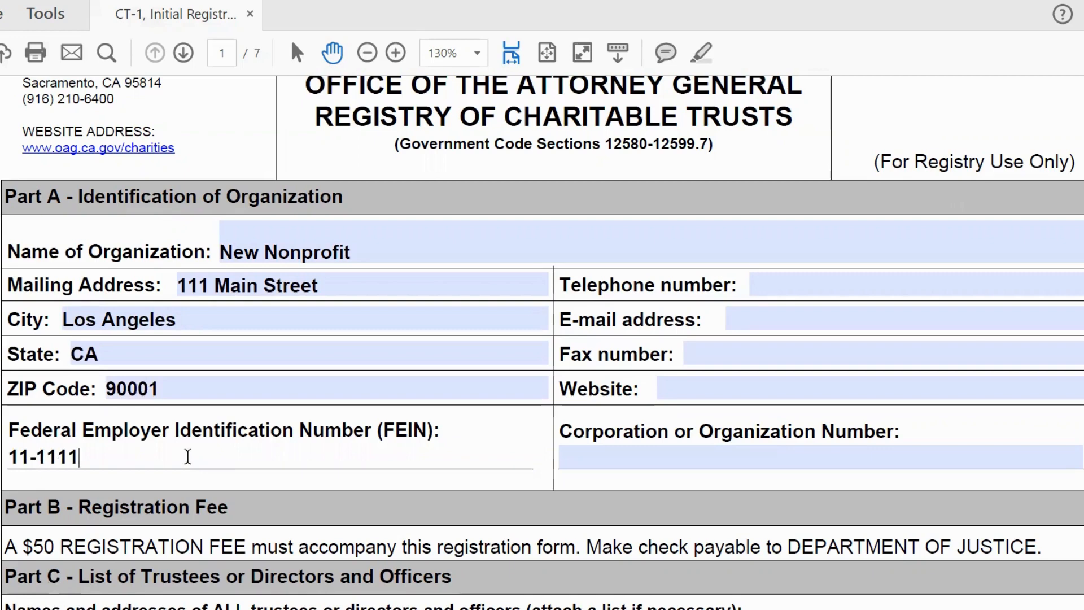
{"action": "type", "text": "111"}
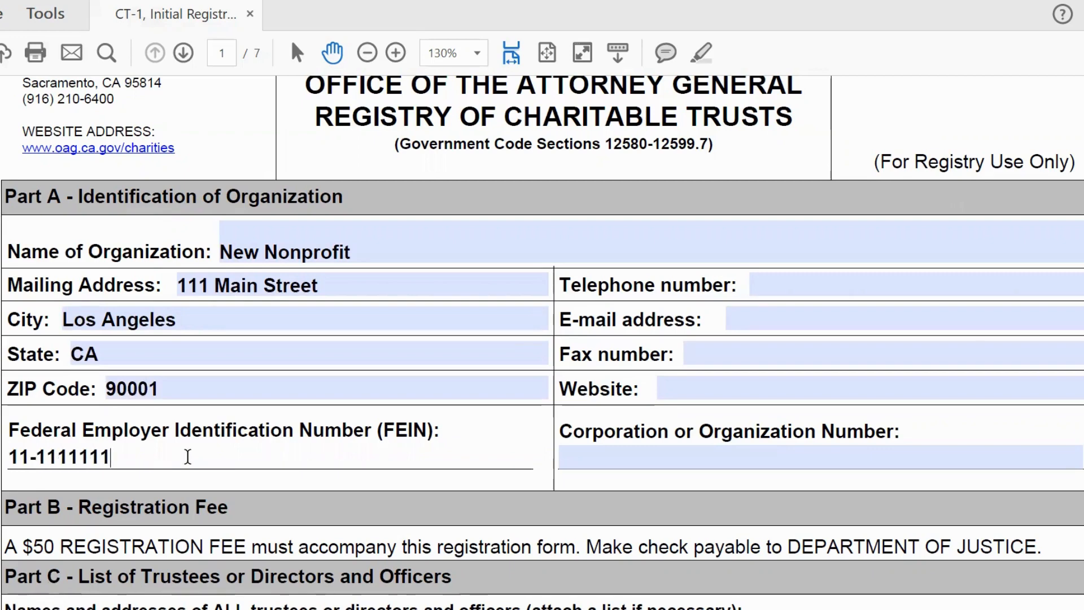
Step: Fill in the organization's telephone number, e-mail address and fax number
{"action": "left_click", "coordinate": [792, 281]}
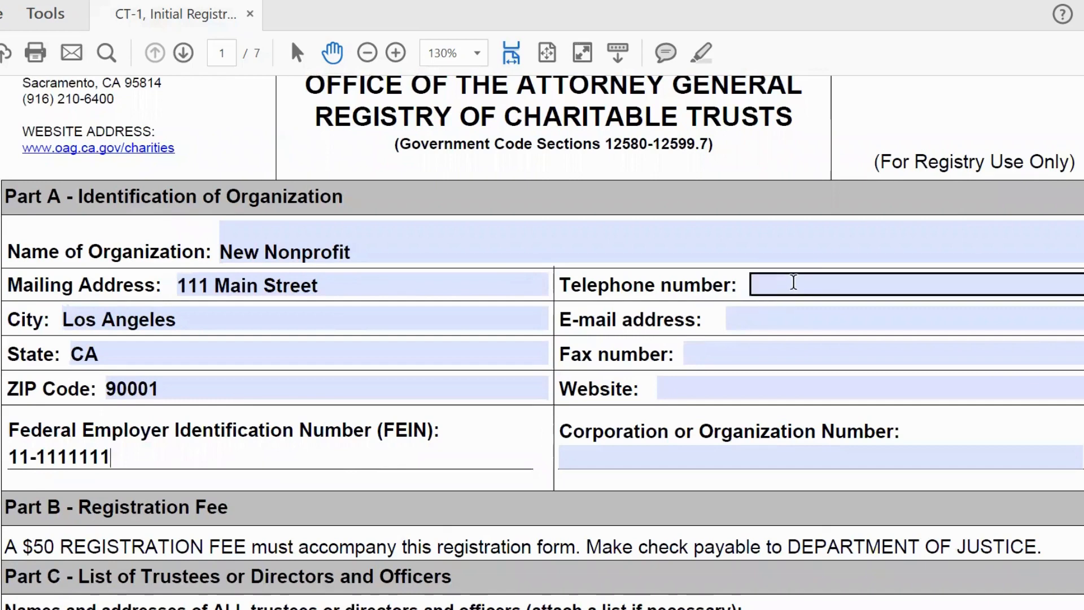
{"action": "type", "text": "111"}
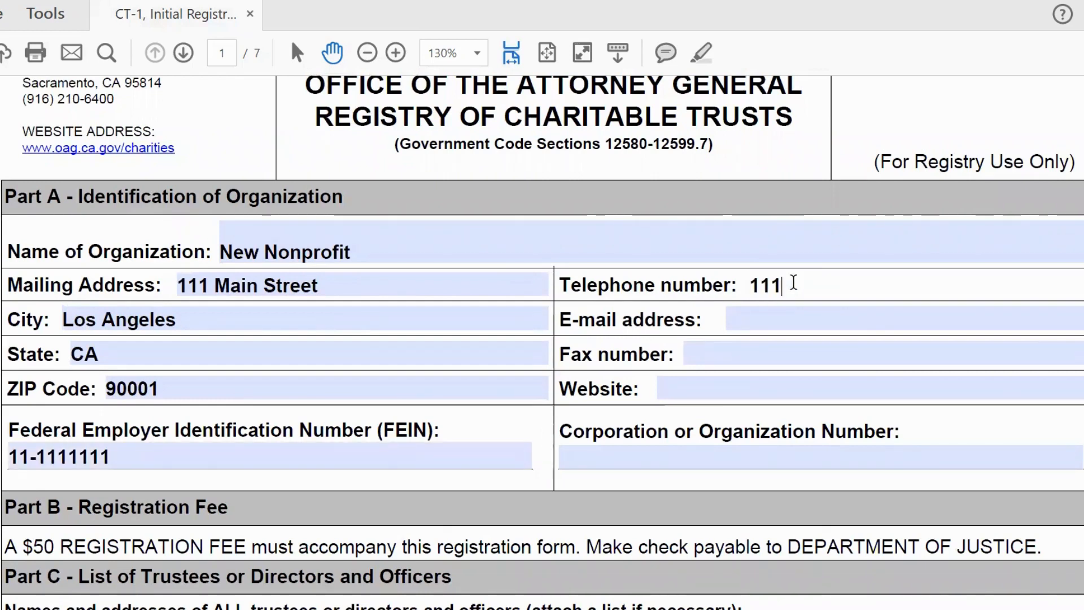
{"action": "type", "text": "-111-1111"}
{"action": "left_click", "coordinate": [781, 320]}
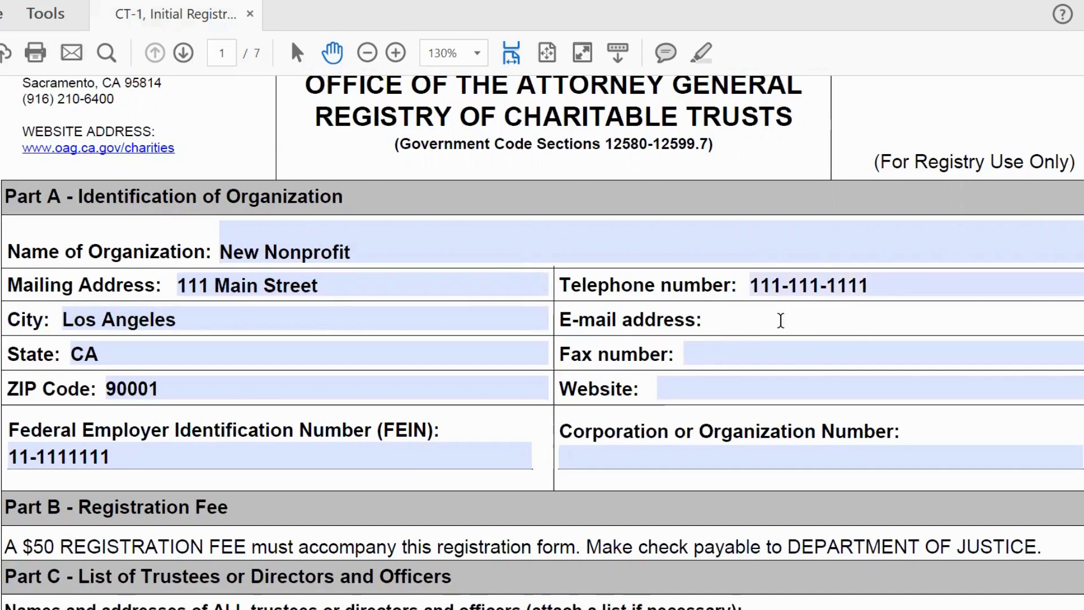
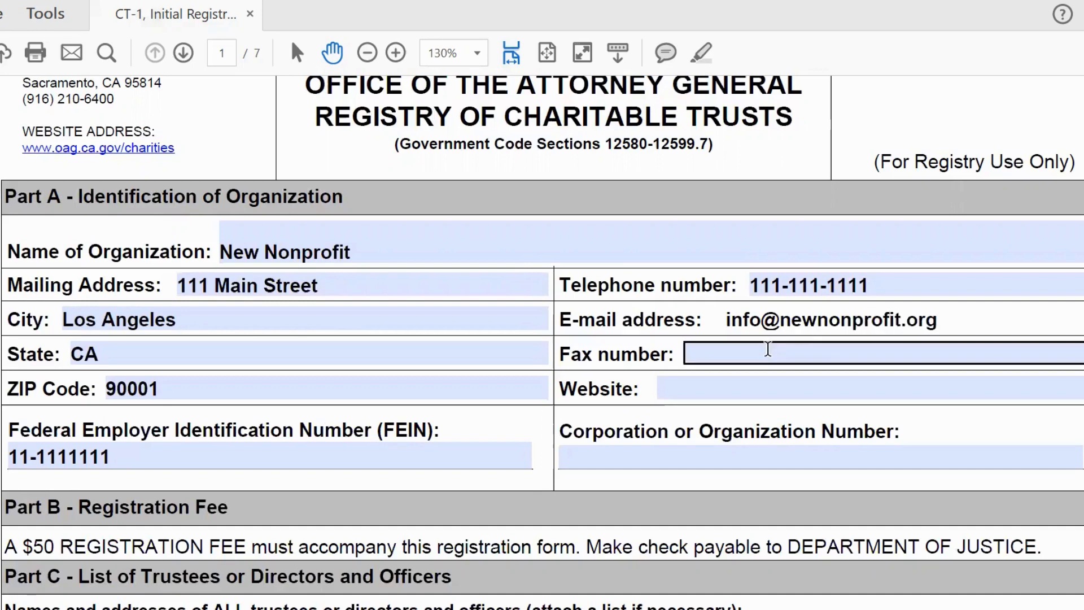
{"action": "left_click", "coordinate": [768, 348]}
{"action": "type", "text": "11"}
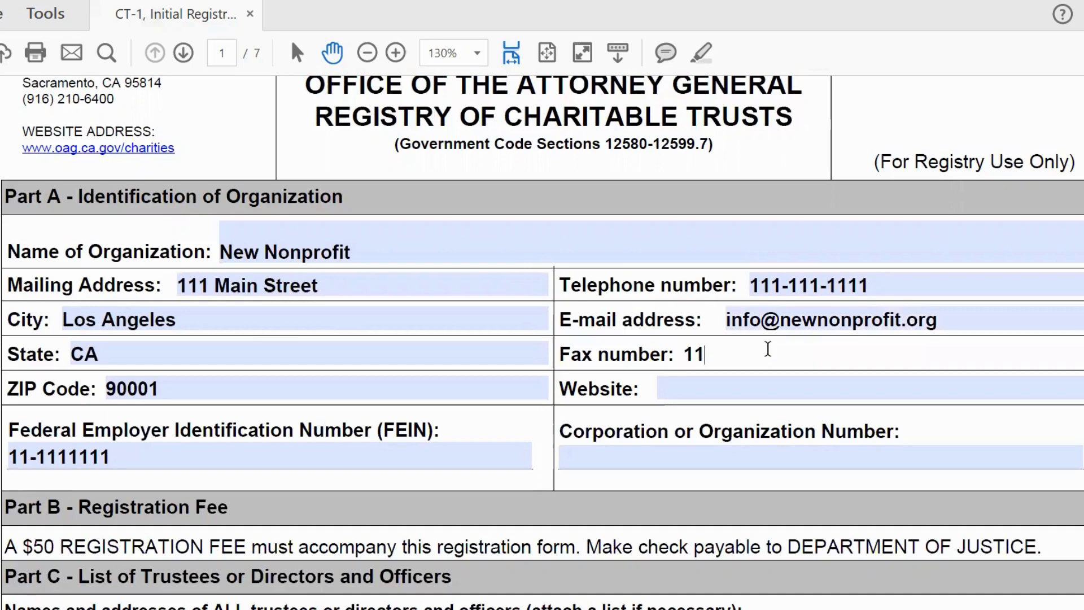
{"action": "type", "text": "2-111"}
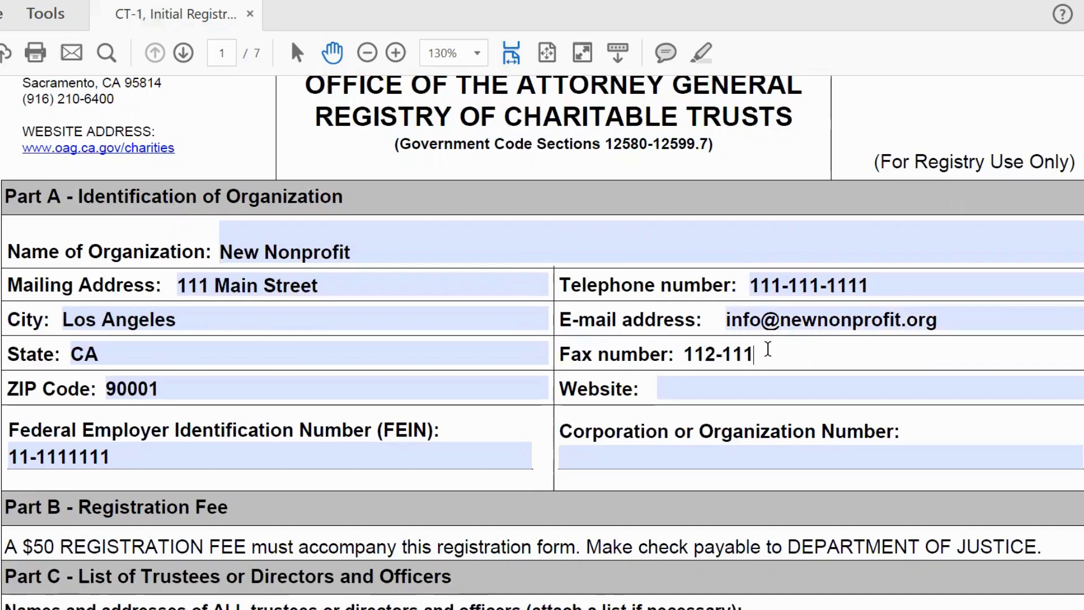
{"action": "type", "text": "-1111"}
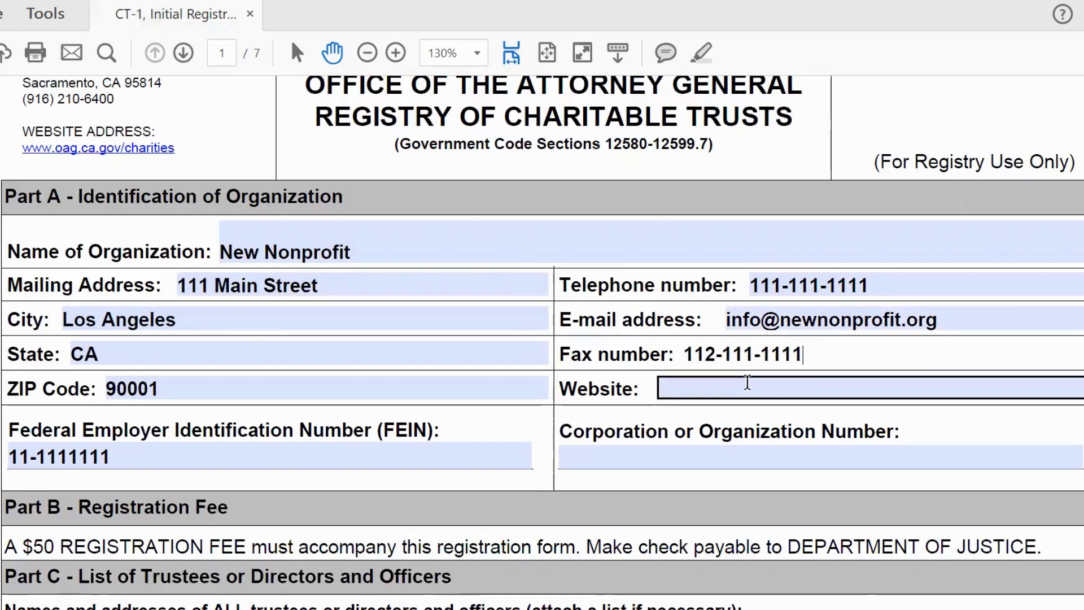
{"action": "left_click", "coordinate": [747, 382]}
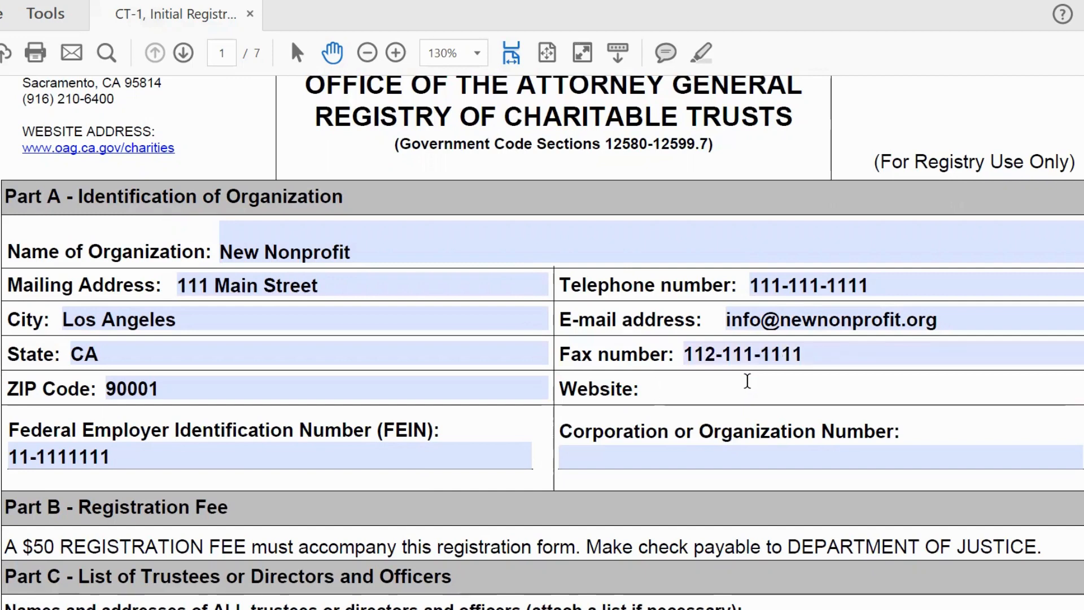
{"action": "type", "text": "www.w"}
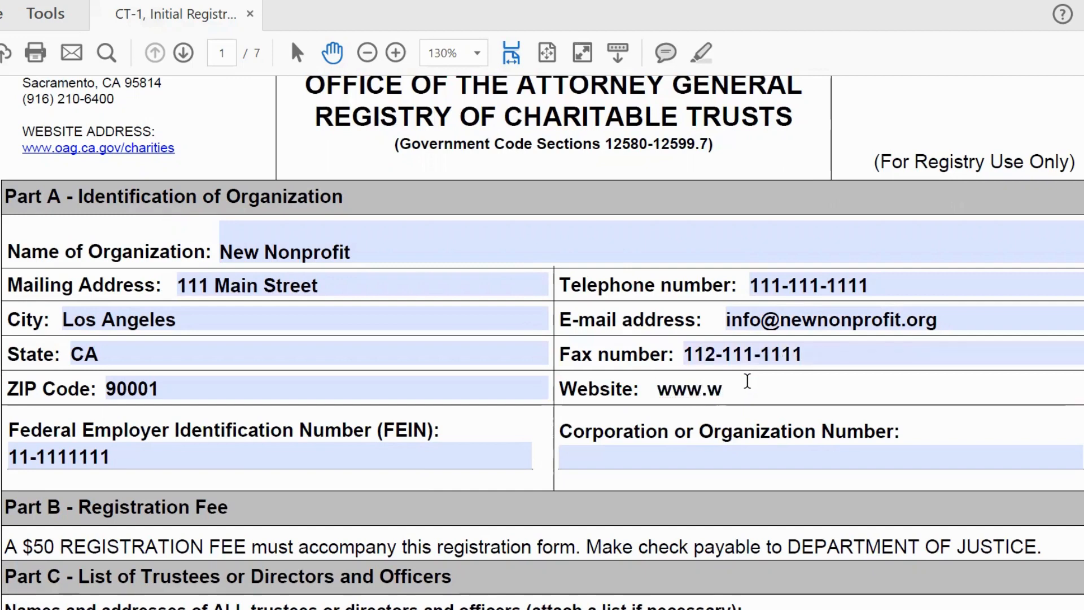
{"action": "key", "text": "BackSpace"}
{"action": "type", "text": "ew"}
{"action": "key", "text": "BackSpace"}
{"action": "key", "text": "BackSpace"}
{"action": "type", "text": "newnonprofit"}
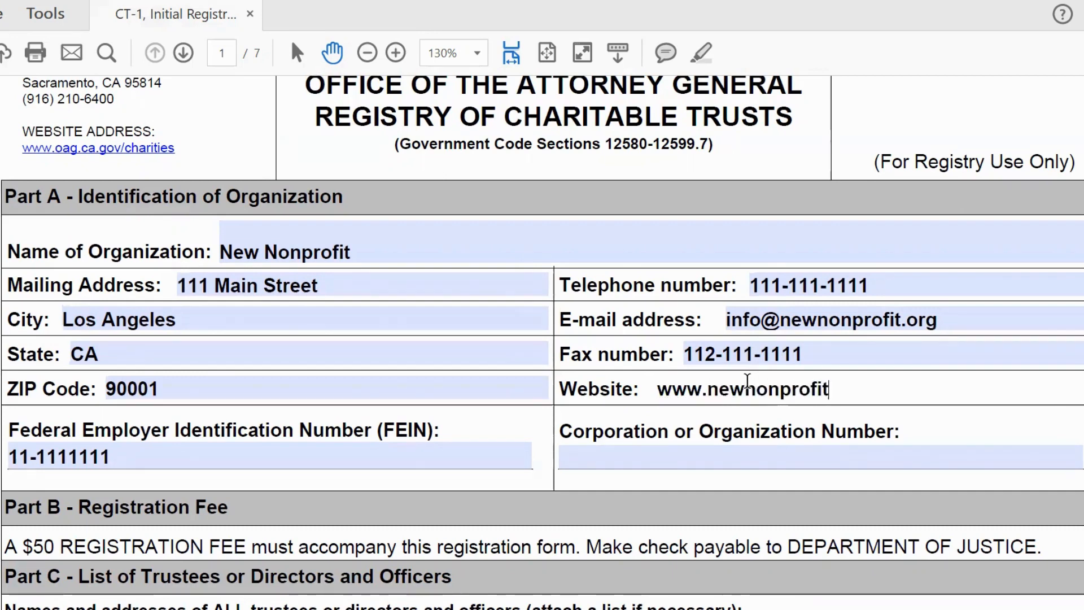
{"action": "type", "text": ".org"}
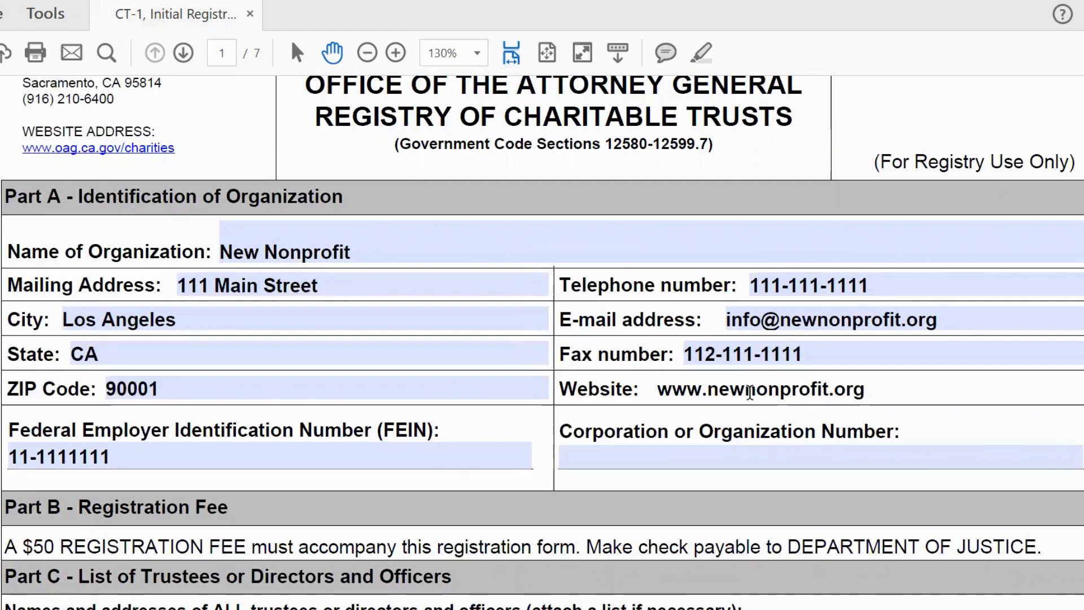
{"action": "left_click", "coordinate": [673, 455]}
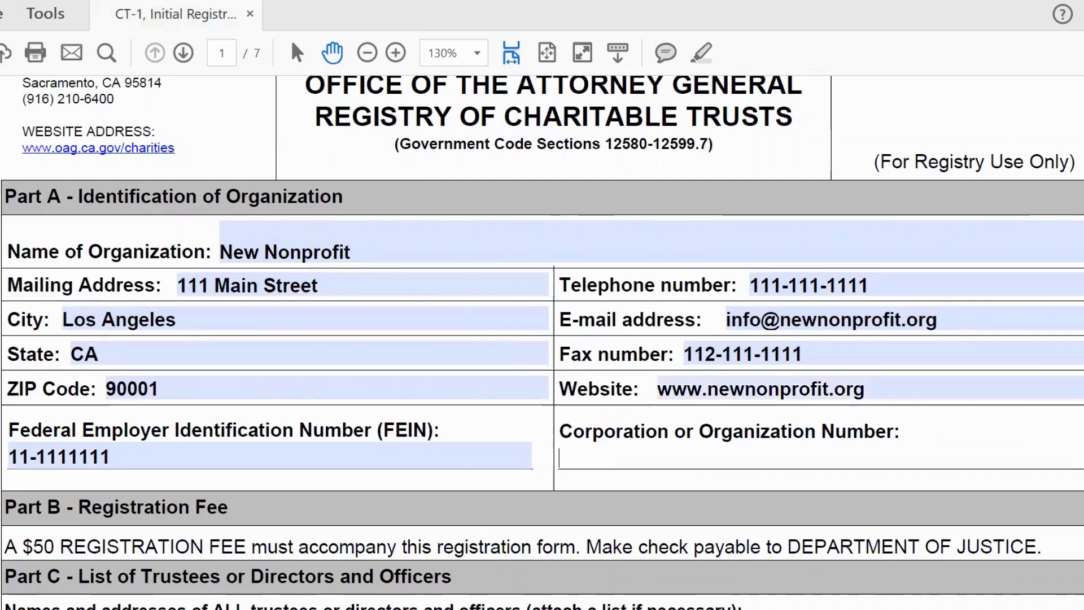
{"action": "scroll", "coordinate": [542, 342], "scroll_direction": "down", "scroll_amount": 3}
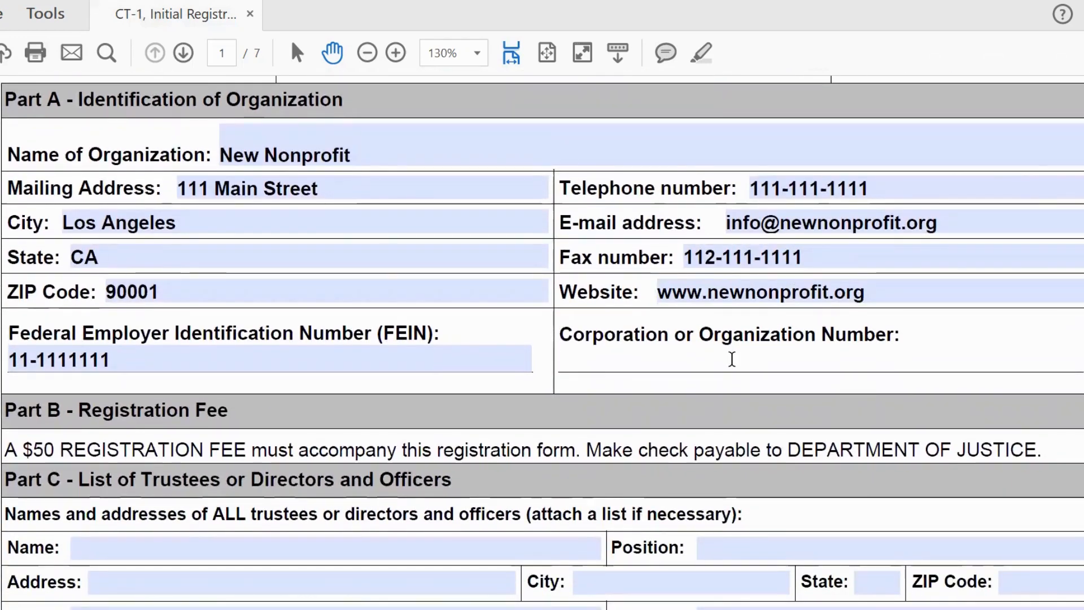
{"action": "type", "text": "C123"}
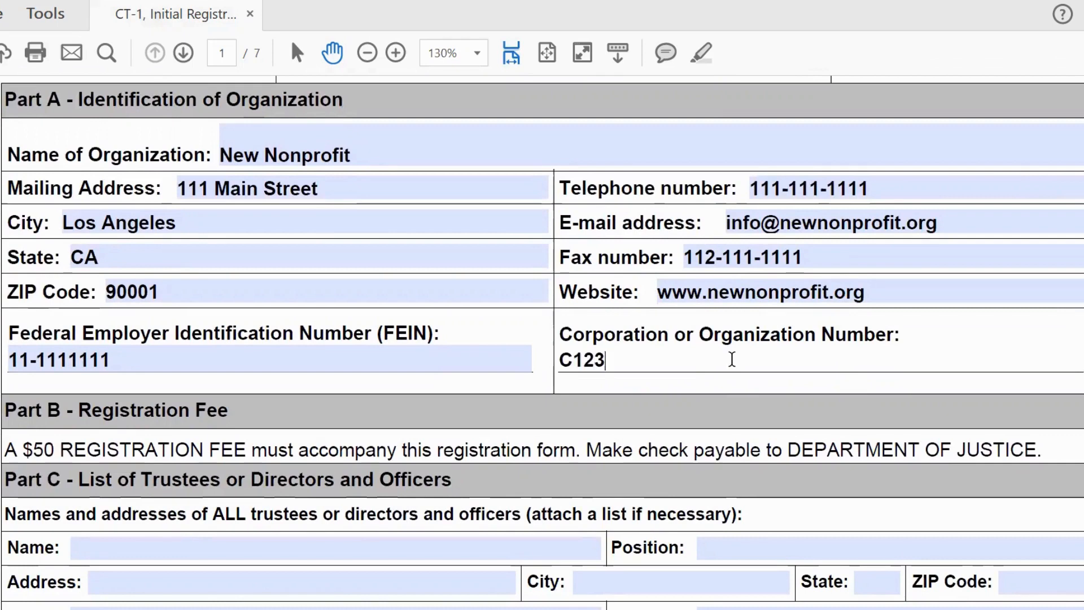
{"action": "type", "text": "422"}
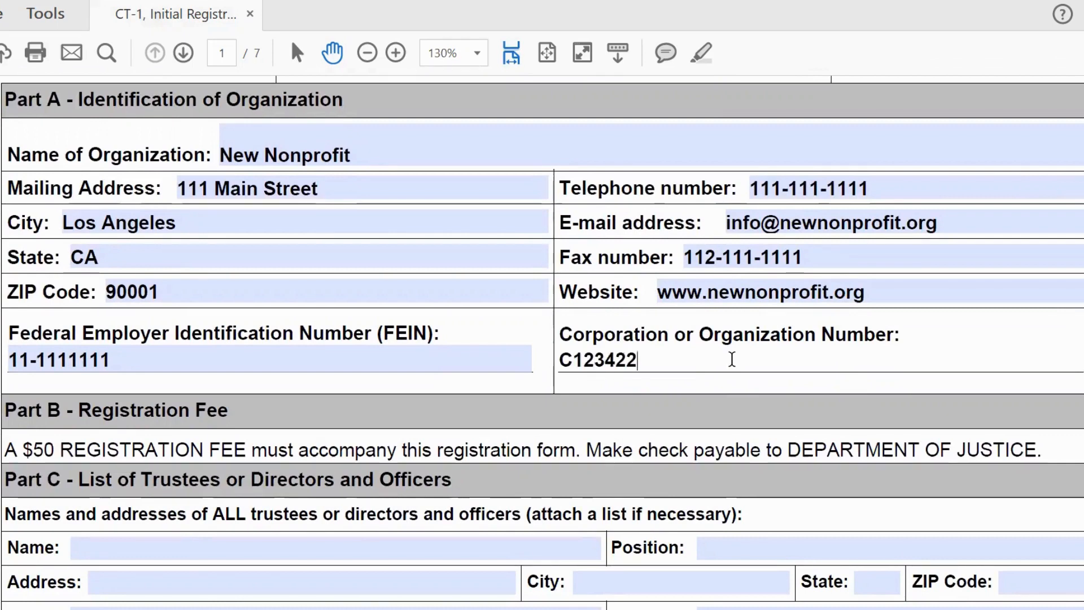
{"action": "scroll", "coordinate": [732, 360], "scroll_direction": "down", "scroll_amount": 1}
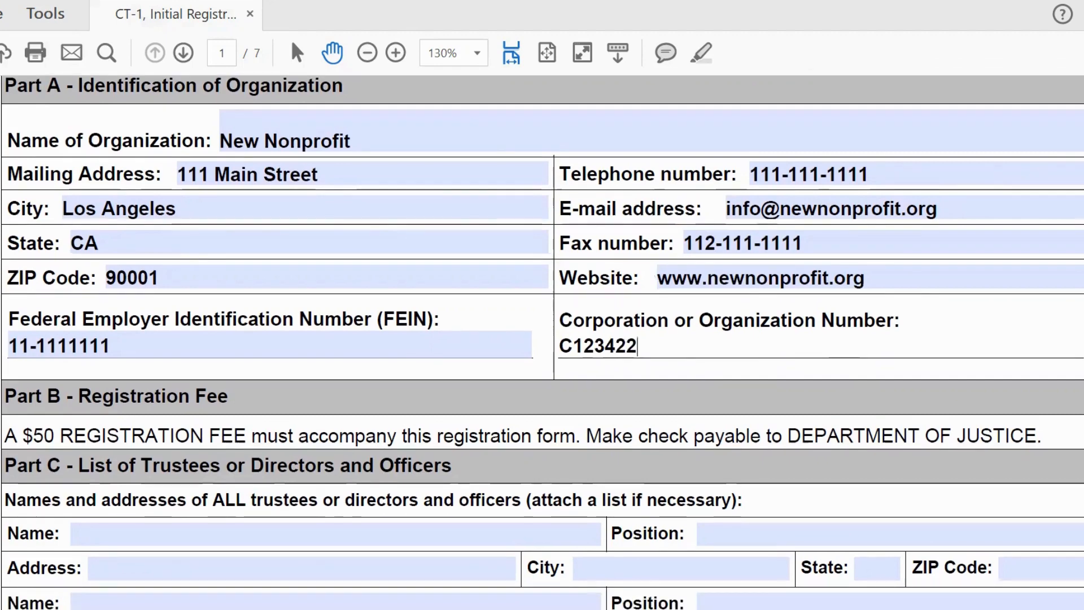
{"action": "scroll", "coordinate": [542, 339], "scroll_direction": "down", "scroll_amount": 5}
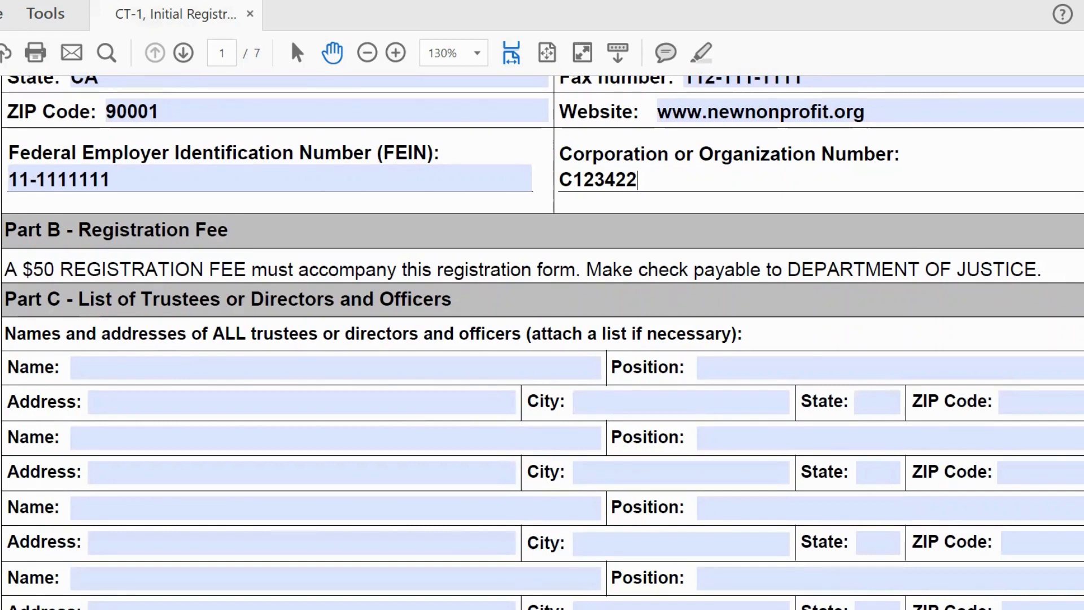
Step: Enter the first Part C officer's name and the position President/Chair
{"action": "scroll", "coordinate": [542, 339], "scroll_direction": "down", "scroll_amount": 2}
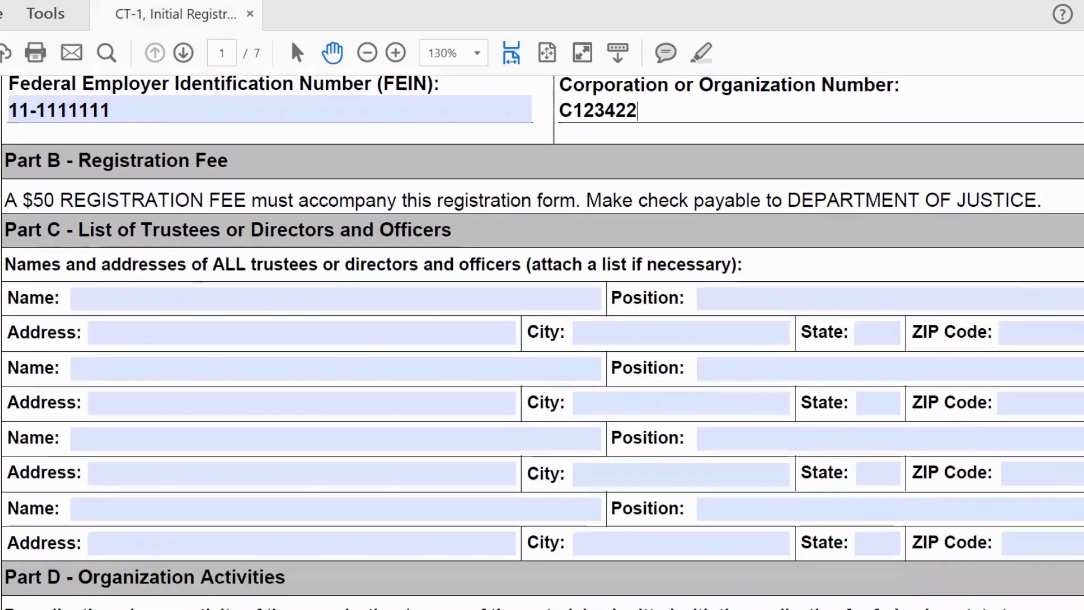
{"action": "left_click", "coordinate": [102, 303]}
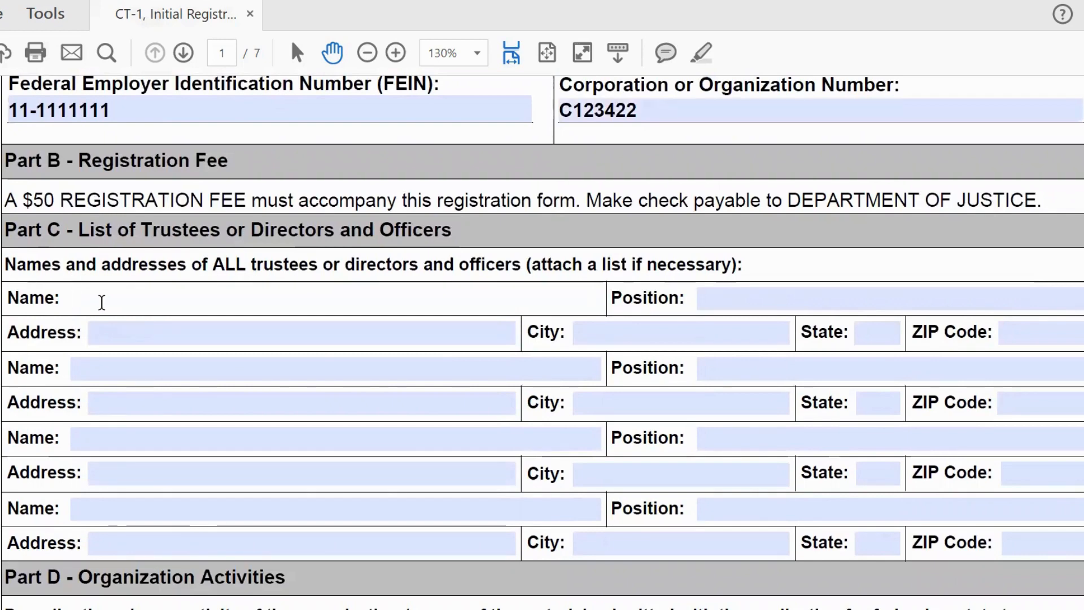
{"action": "type", "text": "Lisa"}
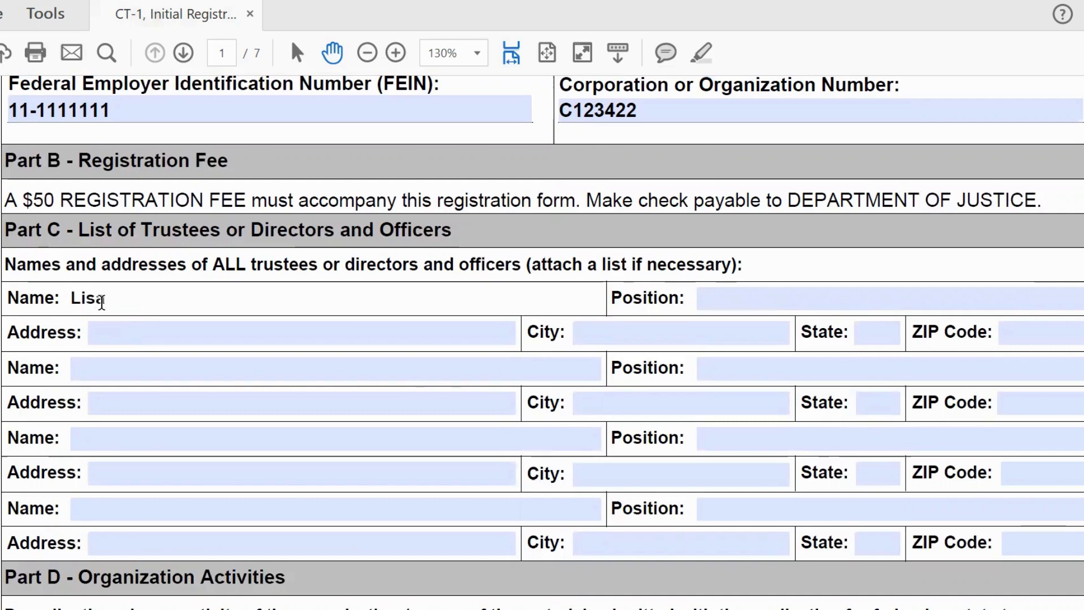
{"action": "key", "text": "BackSpace"}
{"action": "key", "text": "BackSpace"}
{"action": "key", "text": "BackSpace"}
{"action": "key", "text": "BackSpace"}
{"action": "type", "text": "Jane Doe"}
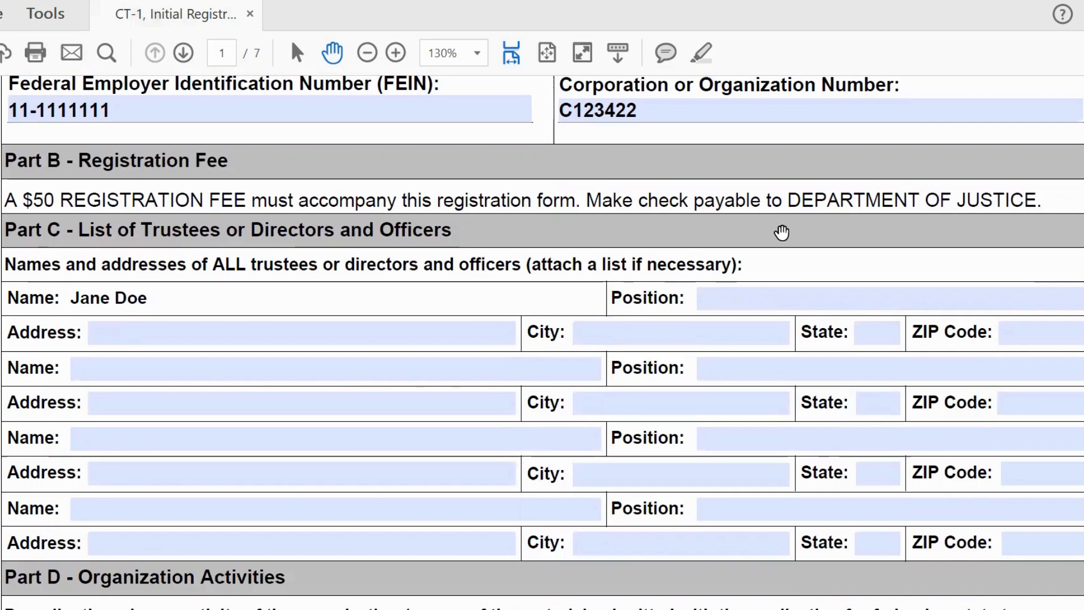
{"action": "left_click", "coordinate": [868, 296]}
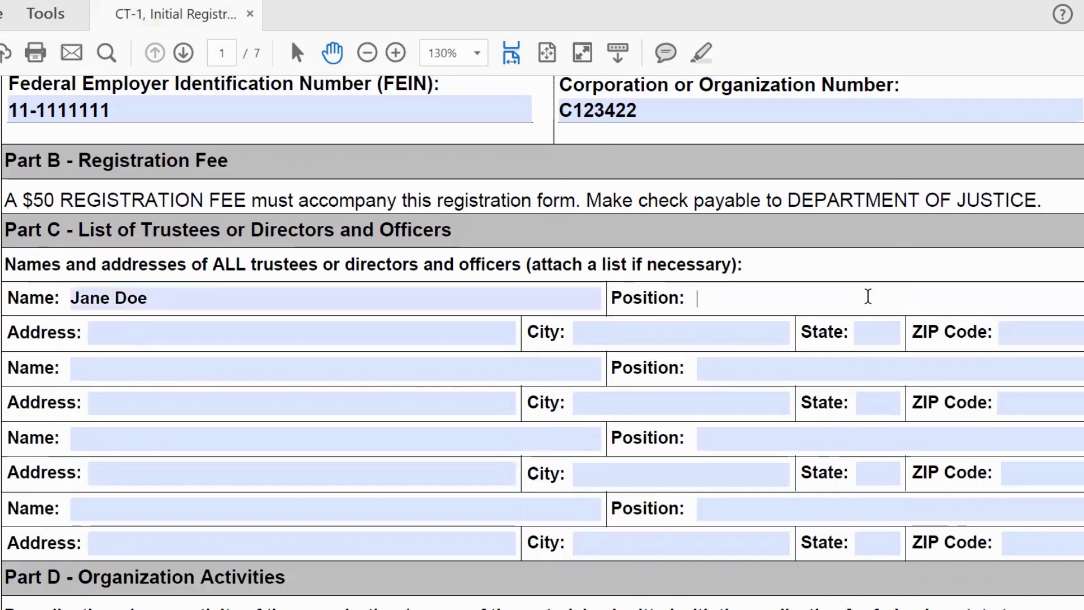
{"action": "type", "text": "President/Chair"}
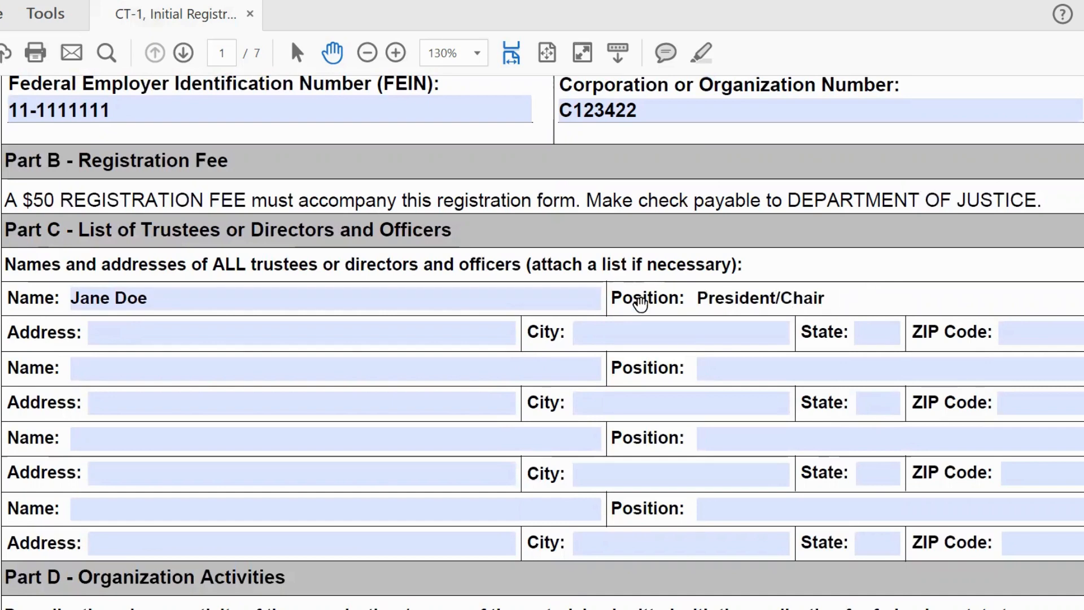
Step: Fill in the first officer's street address, city Los Angeles, state CA and ZIP 90001
{"action": "left_click", "coordinate": [495, 333]}
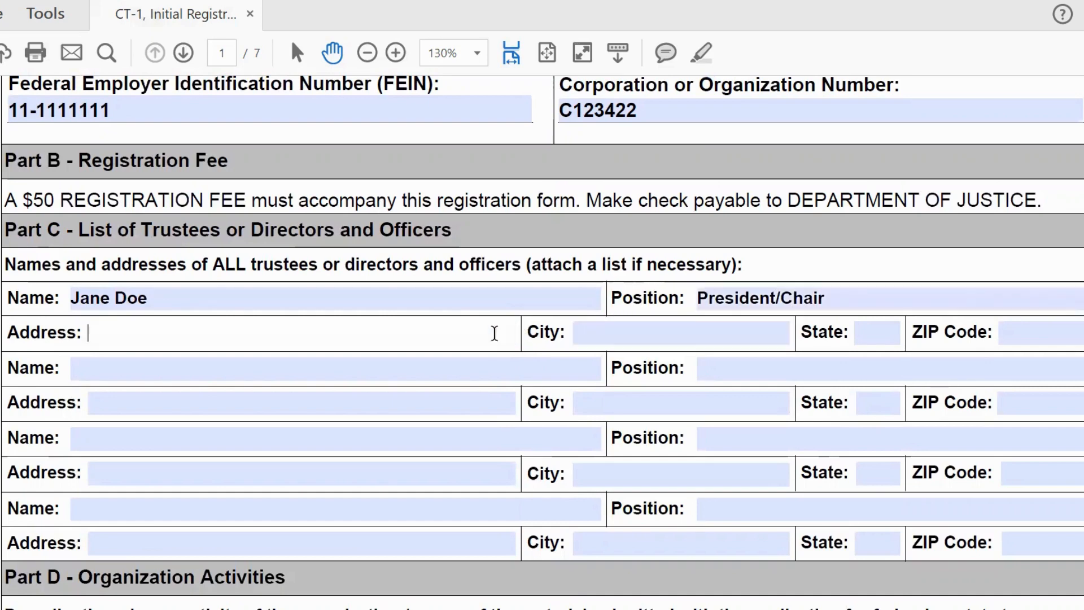
{"action": "type", "text": "111 Ma"}
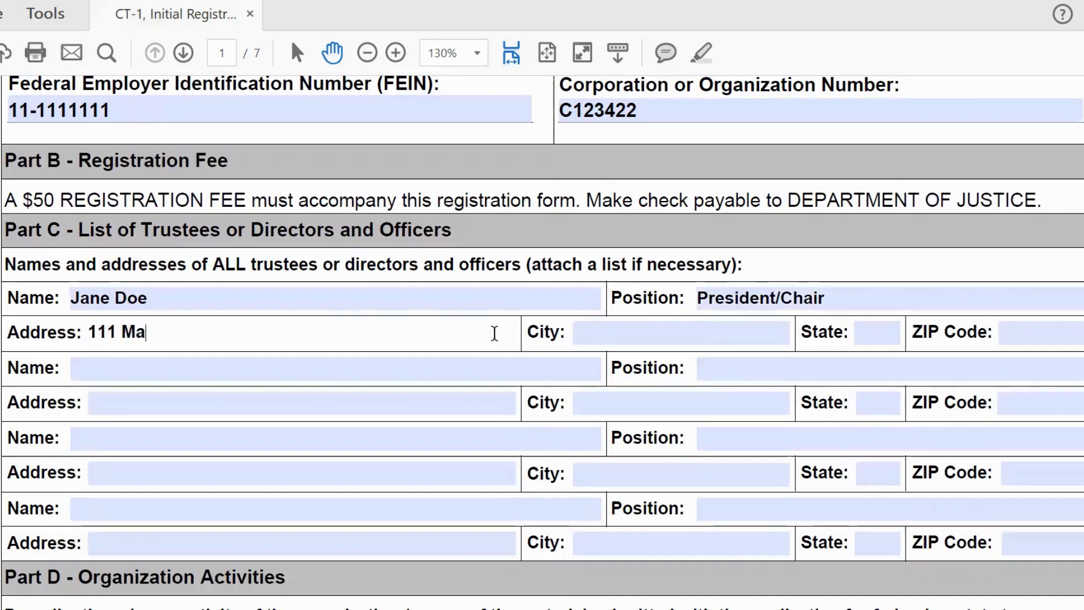
{"action": "type", "text": "in Street"}
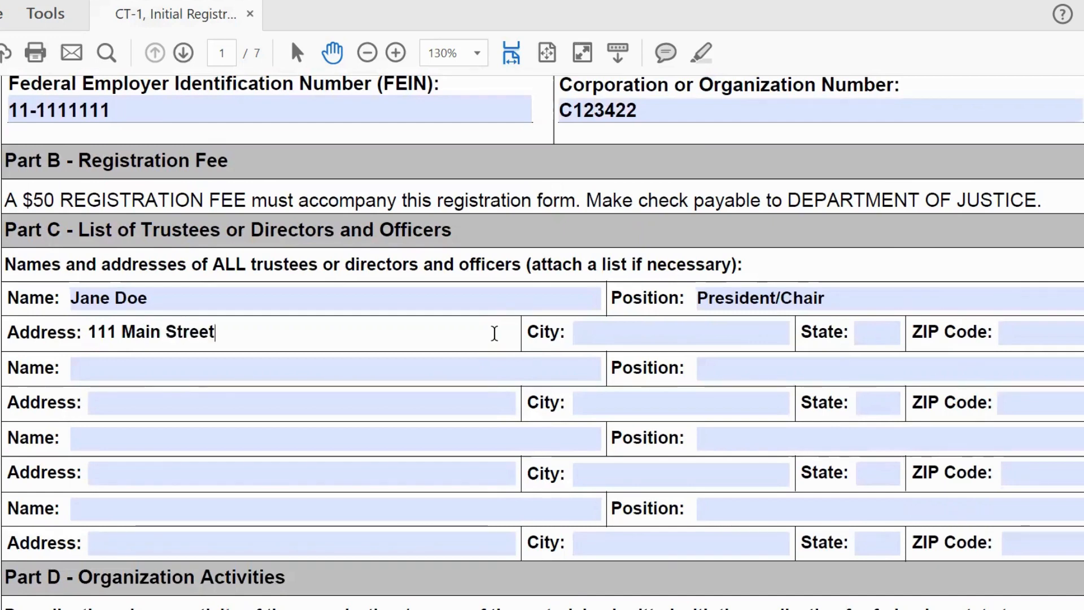
{"action": "left_click", "coordinate": [620, 338]}
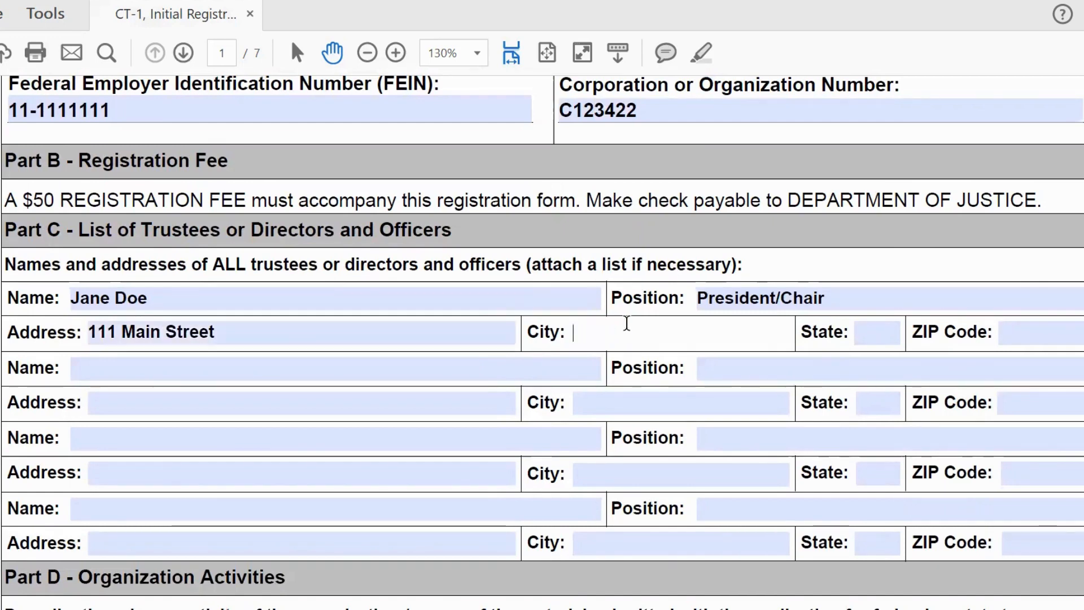
{"action": "type", "text": "Los Angeles"}
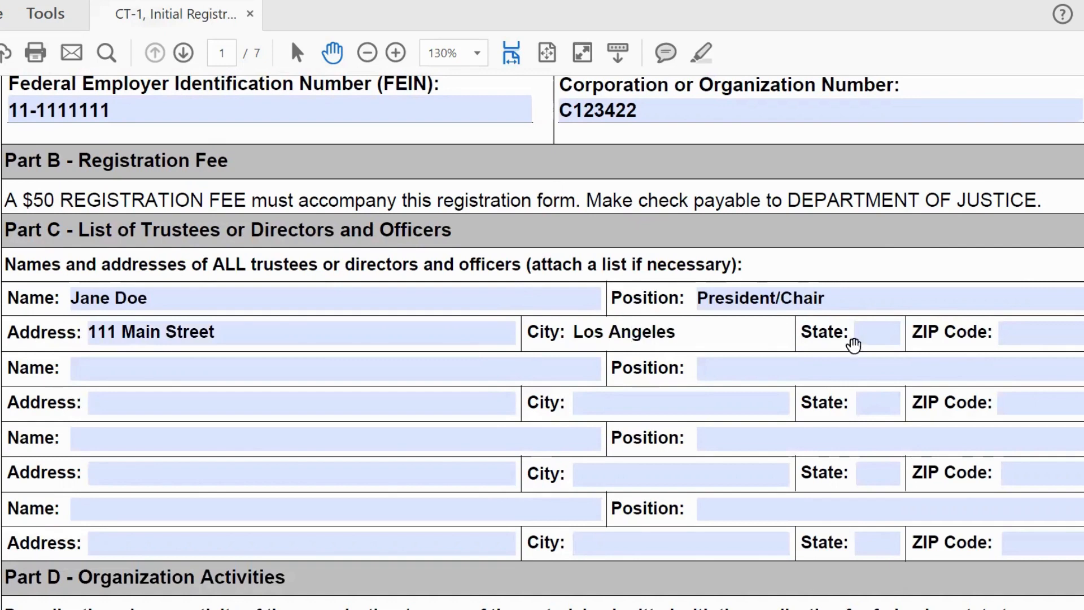
{"action": "left_click", "coordinate": [886, 332]}
{"action": "type", "text": "CA"}
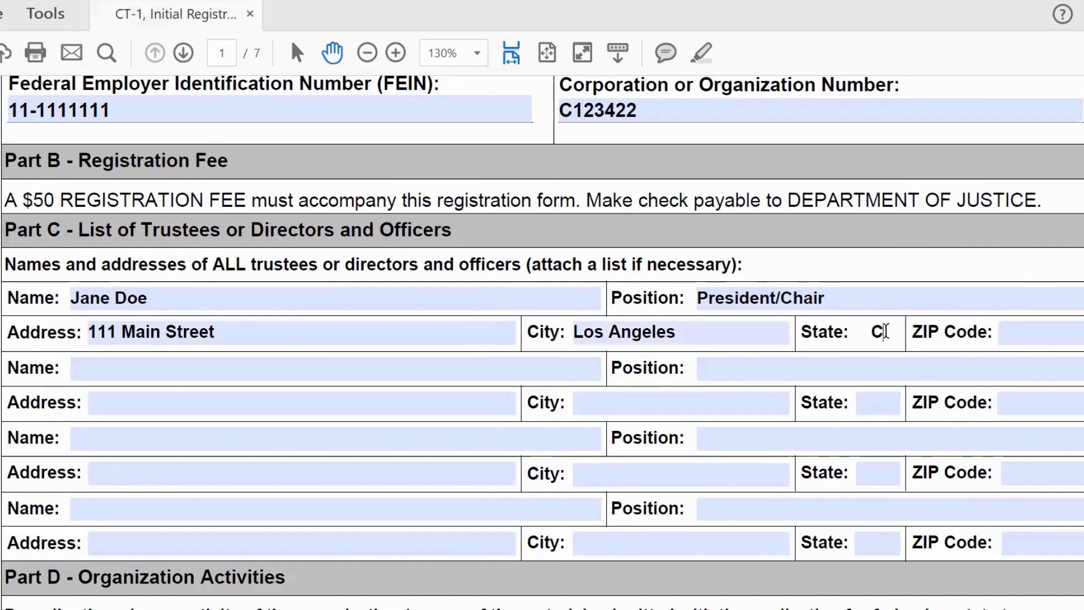
{"action": "left_click", "coordinate": [1075, 333]}
{"action": "type", "text": "90001"}
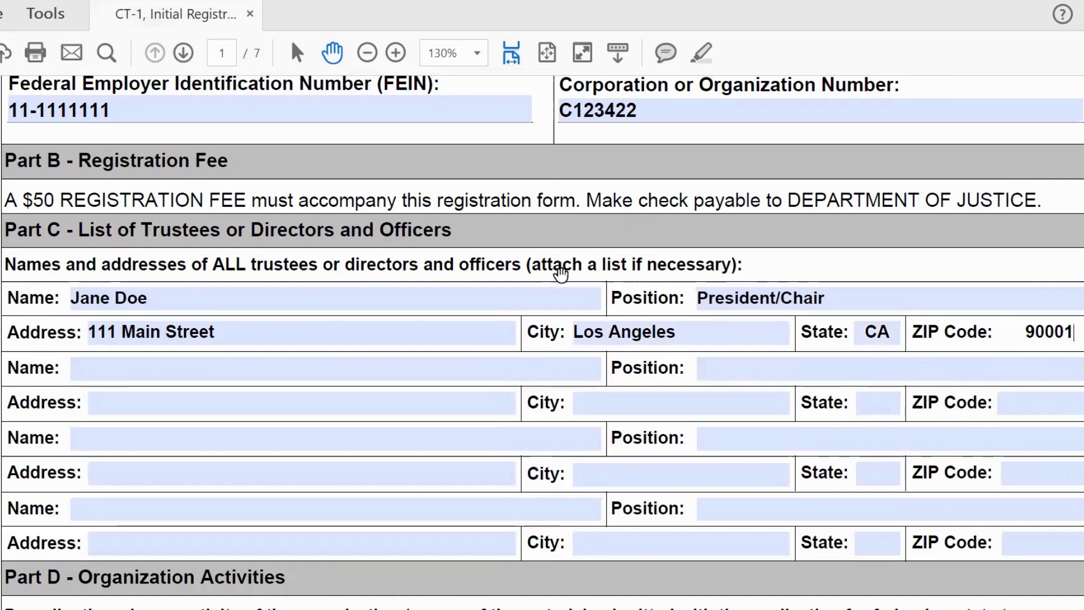
{"action": "left_click", "coordinate": [331, 364]}
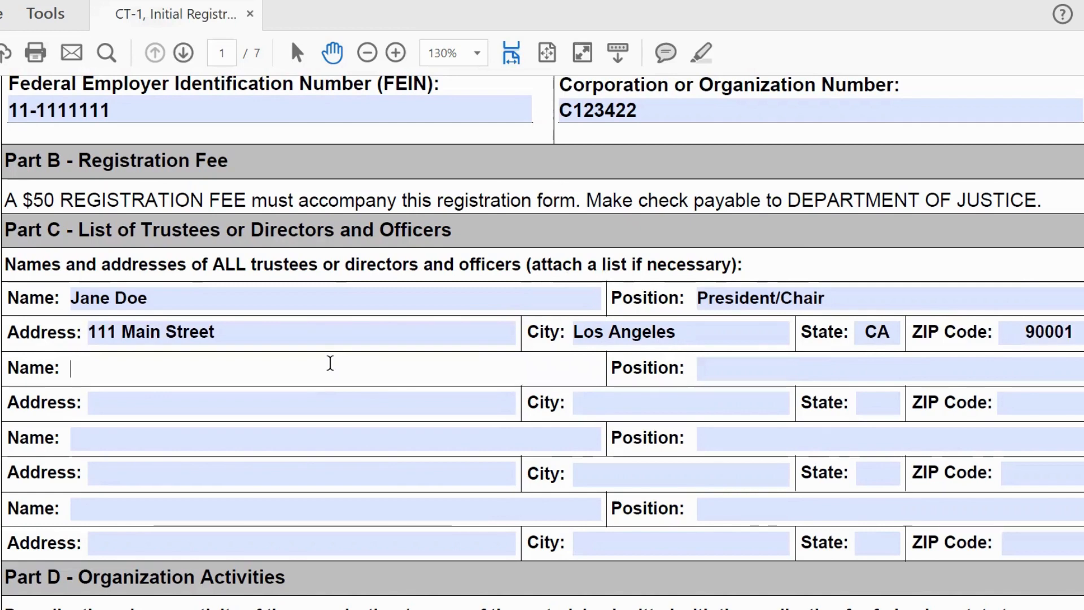
Step: Enter the second officer's name, street address and city Los Angeles
{"action": "type", "text": "Jef"}
{"action": "type", "text": "f Smith"}
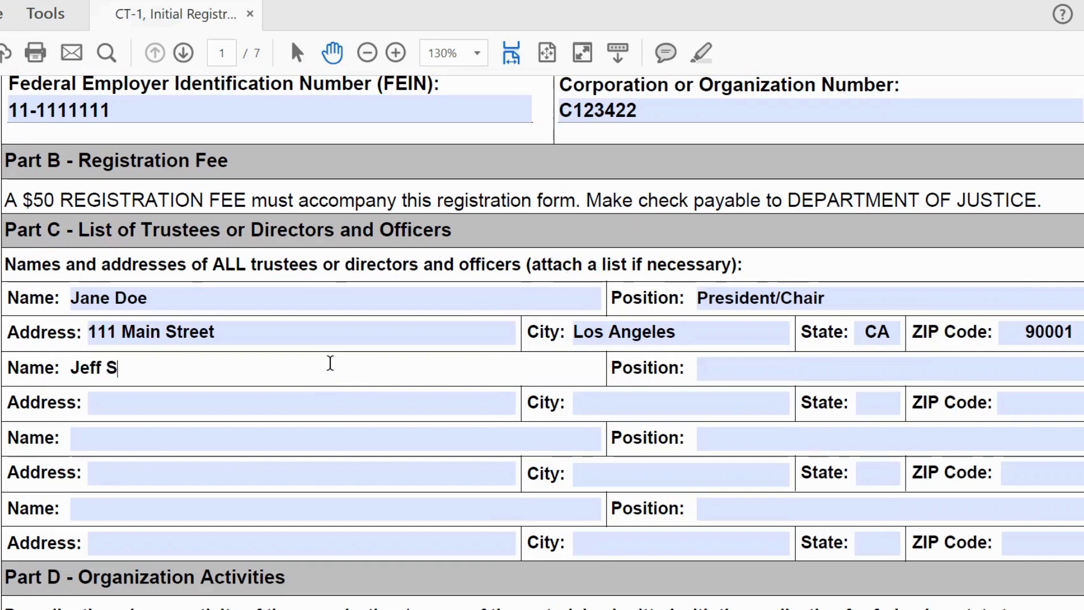
{"action": "left_click", "coordinate": [297, 406]}
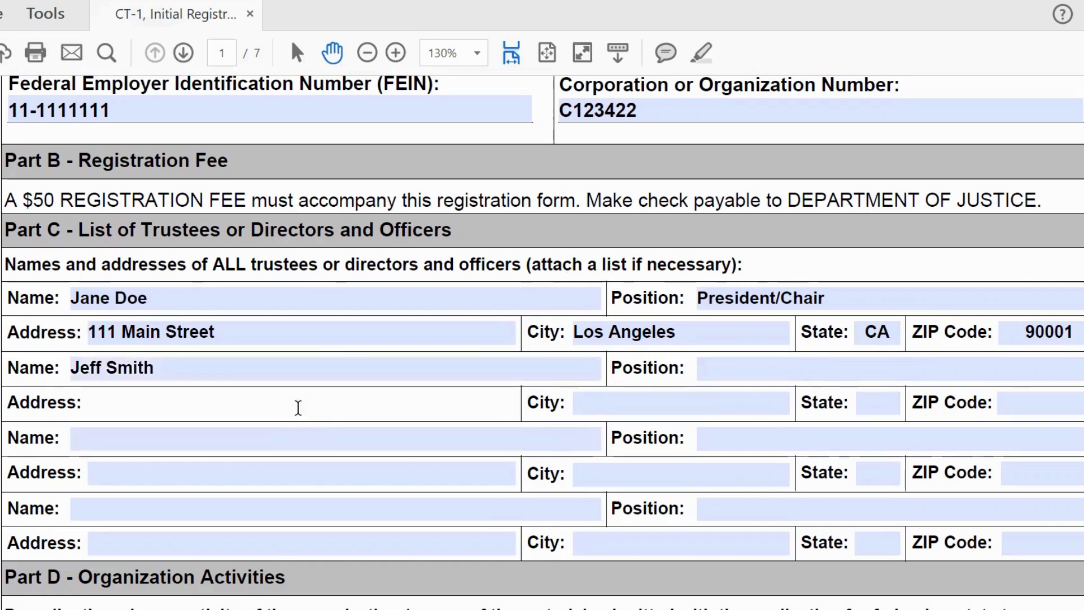
{"action": "type", "text": "111 Main St"}
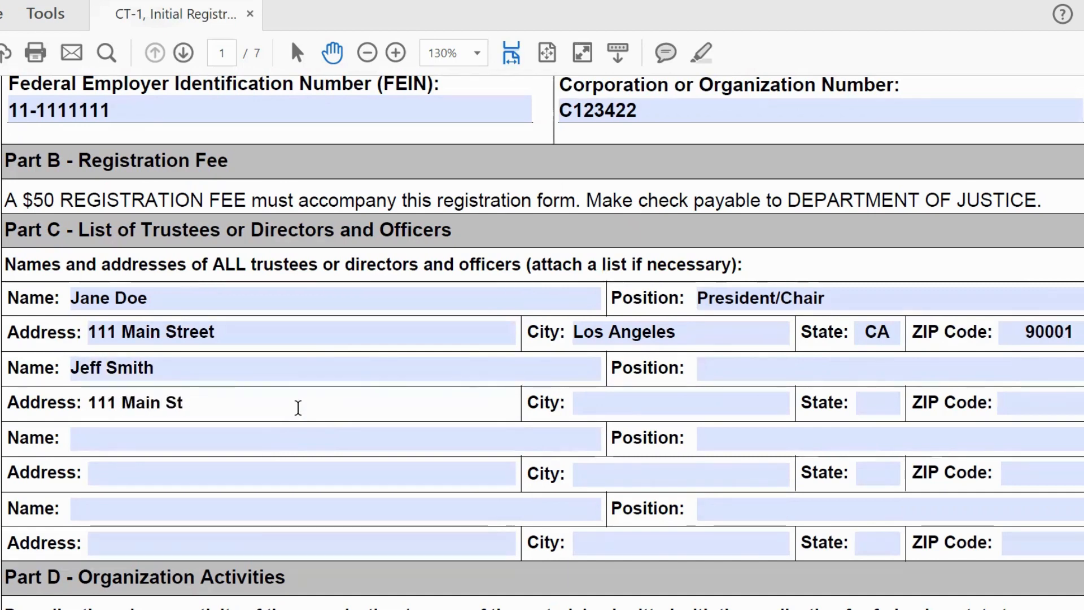
{"action": "type", "text": "reet"}
{"action": "left_click", "coordinate": [588, 411]}
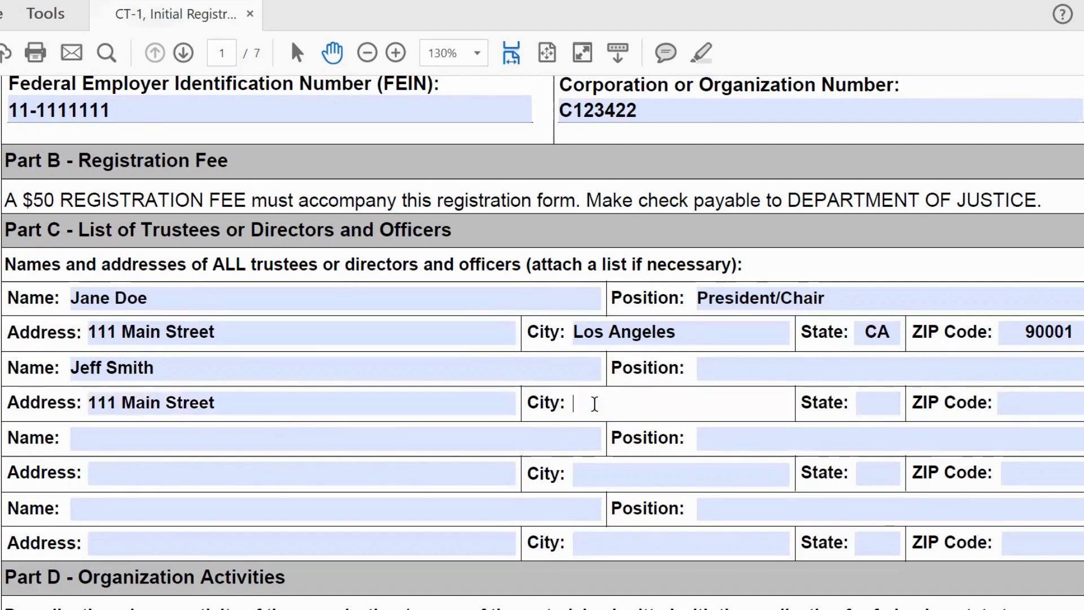
{"action": "type", "text": "Los Angeles"}
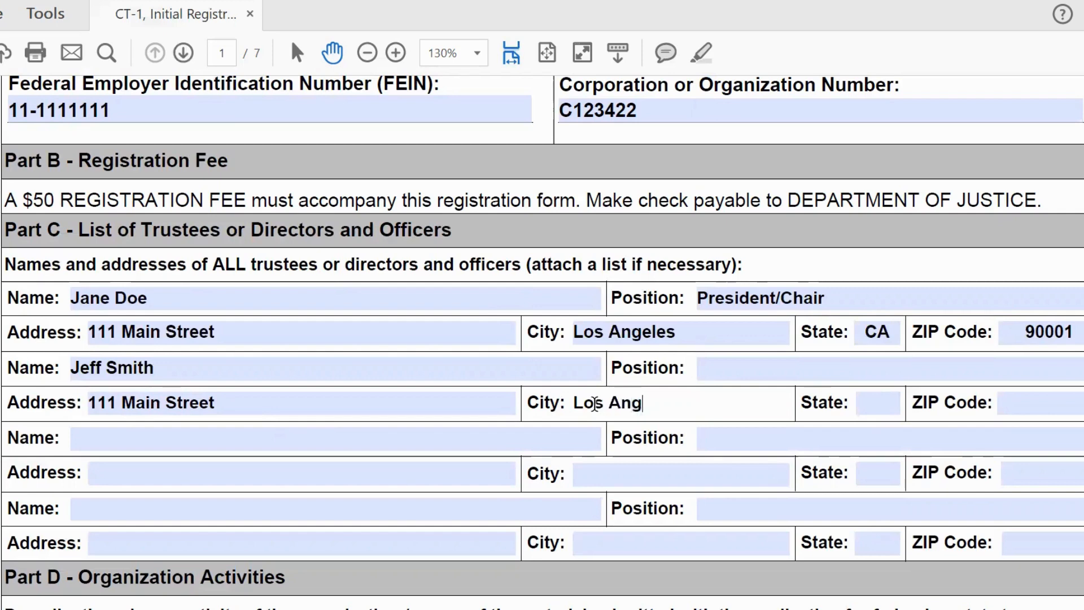
Step: Add state CA, ZIP 900001 and position CFO/Treasurer for the second officer
{"action": "left_click", "coordinate": [857, 403]}
{"action": "type", "text": "CA"}
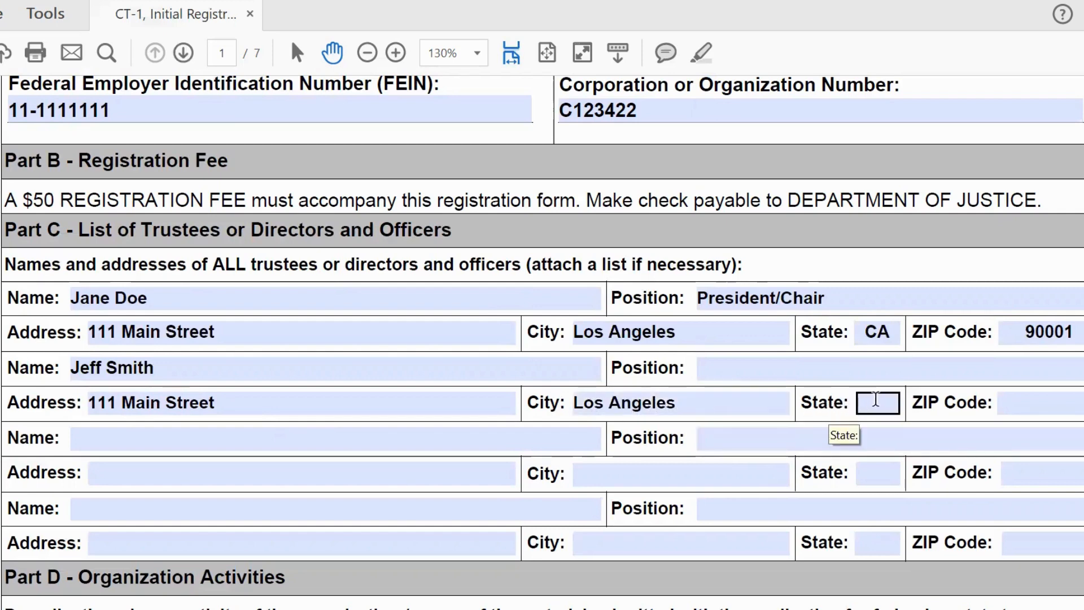
{"action": "left_click", "coordinate": [1042, 412]}
{"action": "type", "text": "9"}
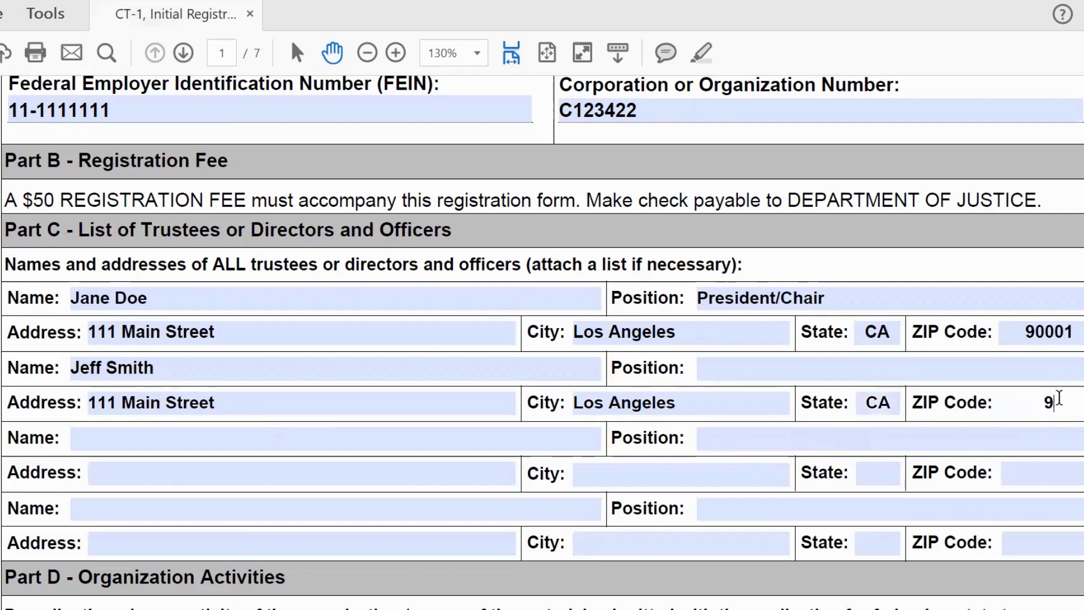
{"action": "type", "text": "00001"}
{"action": "left_click", "coordinate": [920, 370]}
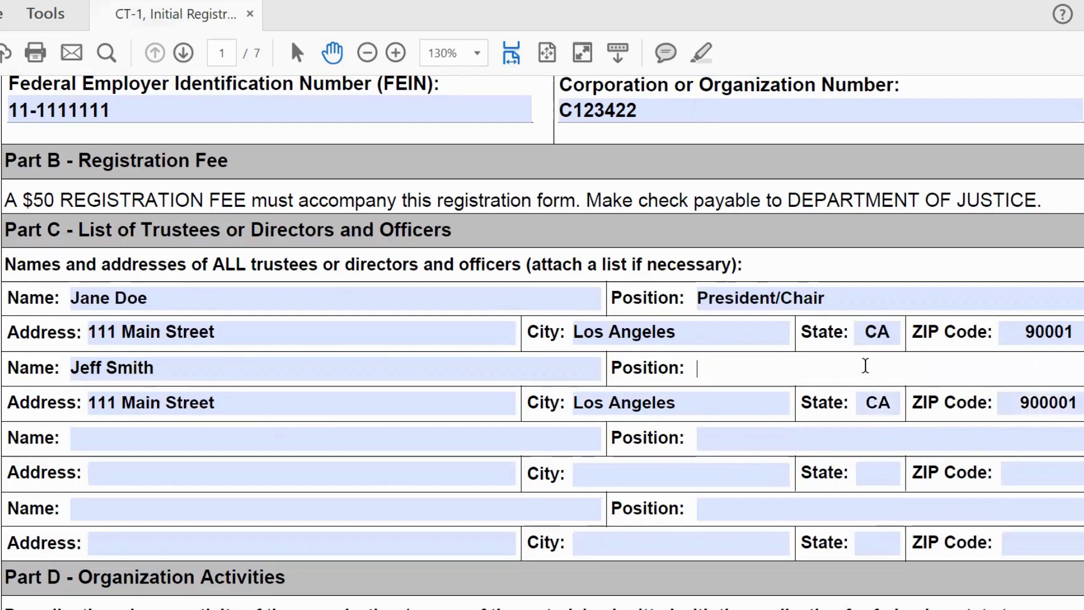
{"action": "type", "text": "CFO/Tre"}
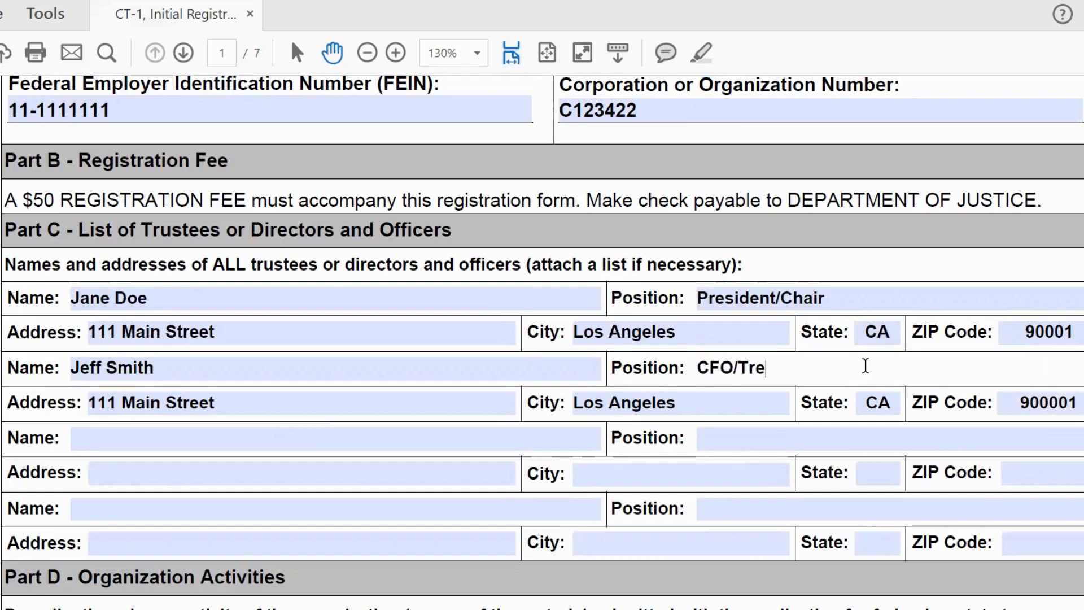
{"action": "type", "text": "asurer"}
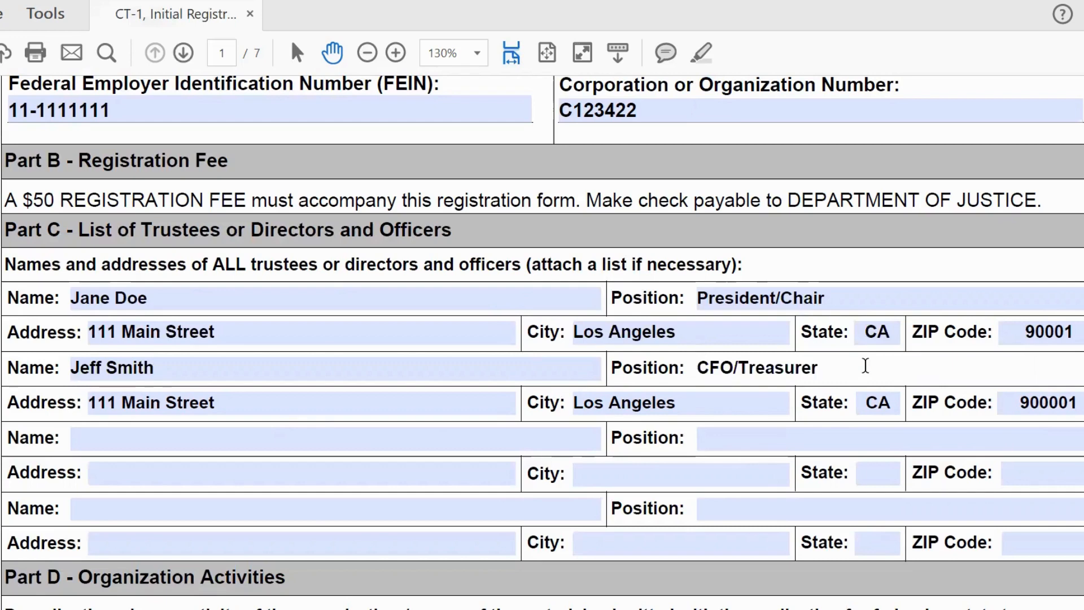
{"action": "left_click", "coordinate": [404, 435]}
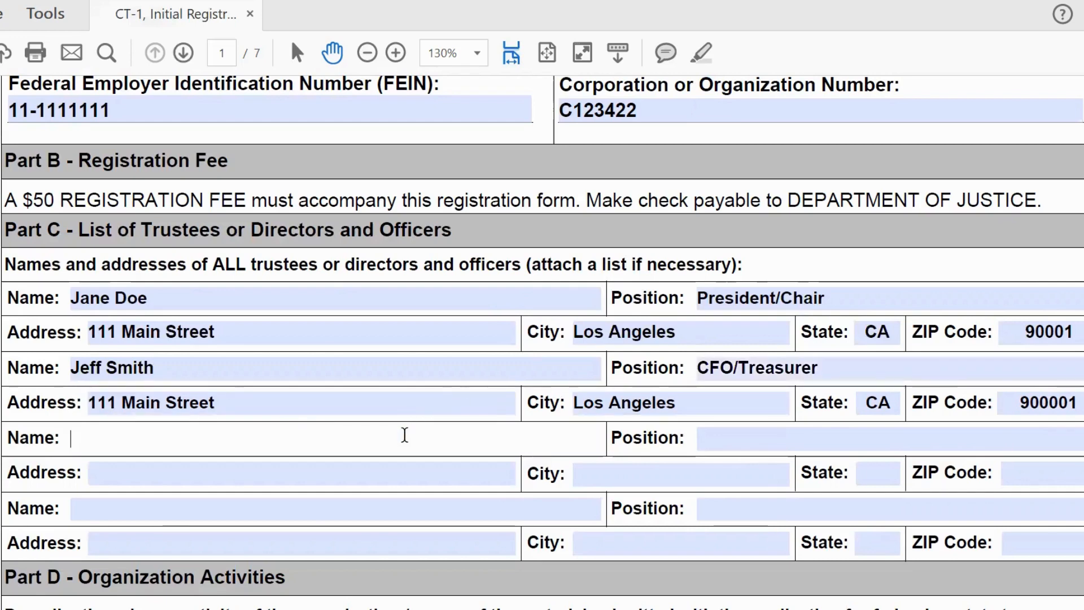
Step: Enter the third officer's name, street address and city Los Angeles
{"action": "type", "text": "Sally"}
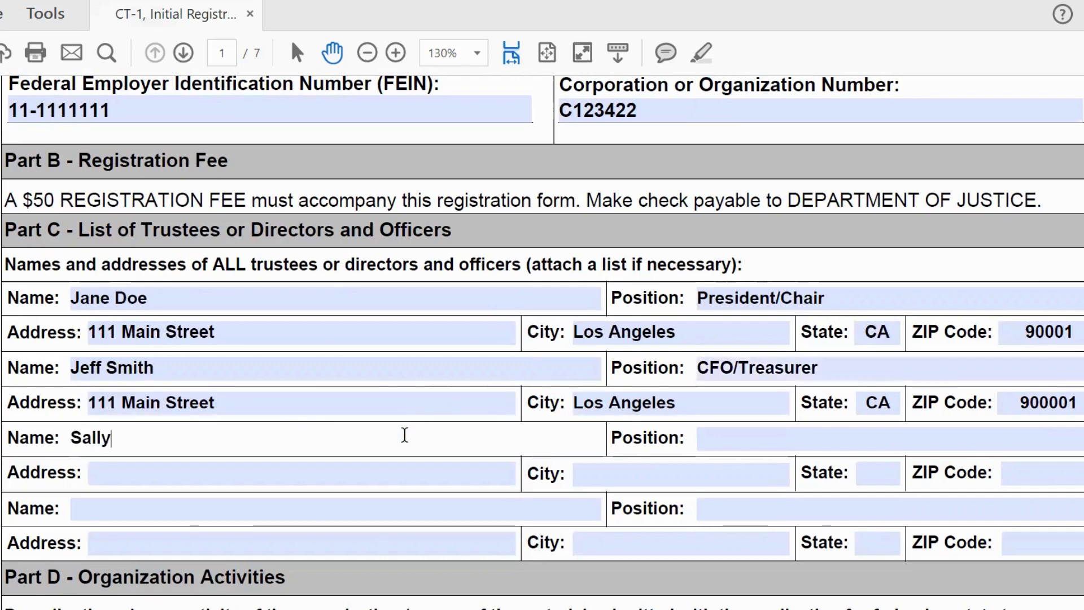
{"action": "type", "text": " Main"}
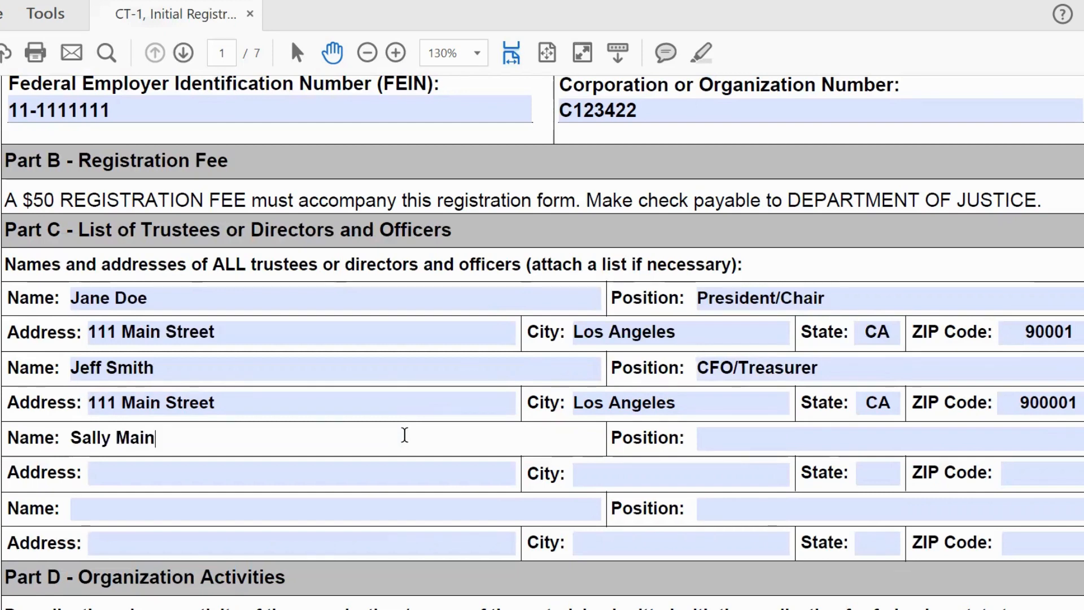
{"action": "left_click", "coordinate": [356, 477]}
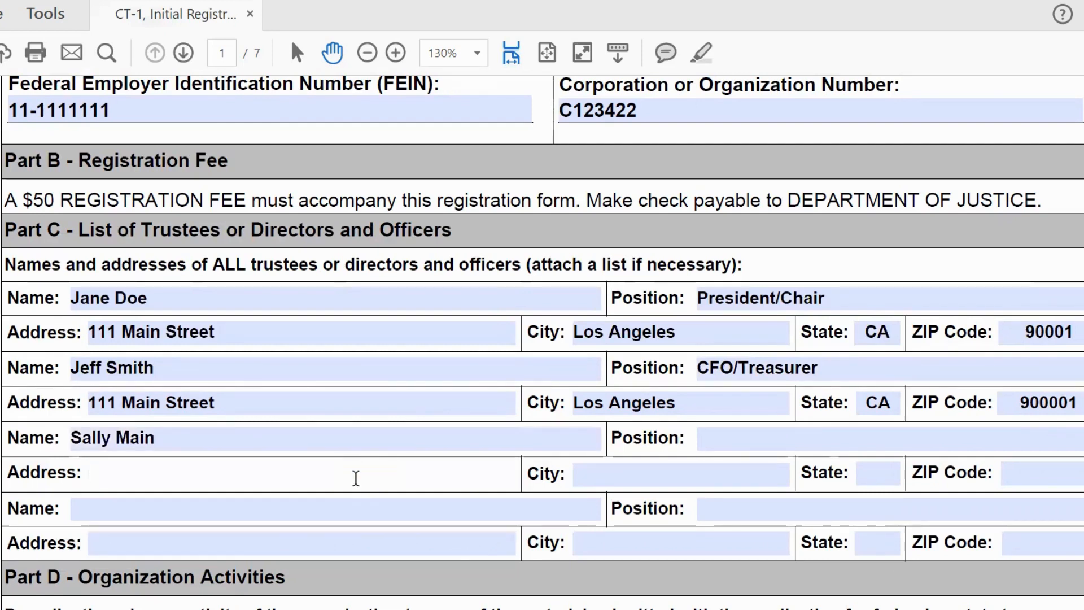
{"action": "type", "text": "111"}
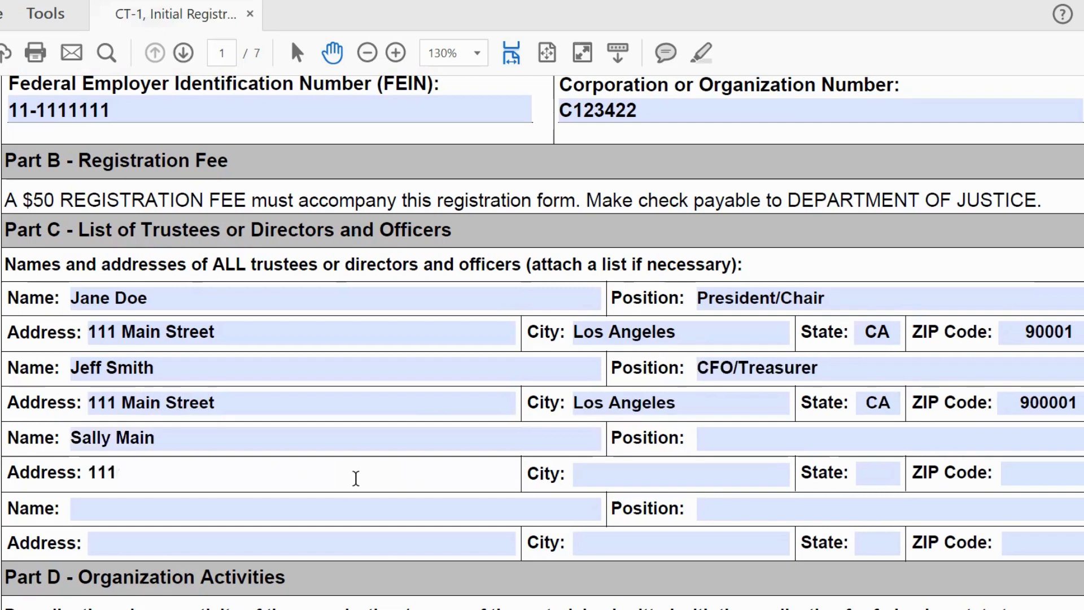
{"action": "type", "text": " Main Street"}
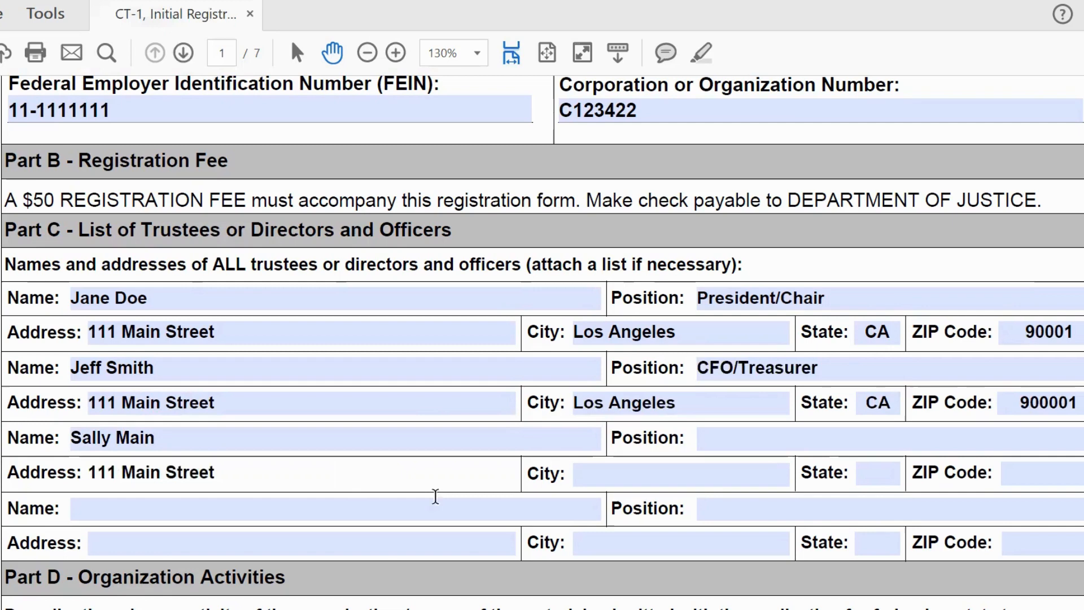
{"action": "left_click", "coordinate": [648, 472]}
{"action": "type", "text": "Los a"}
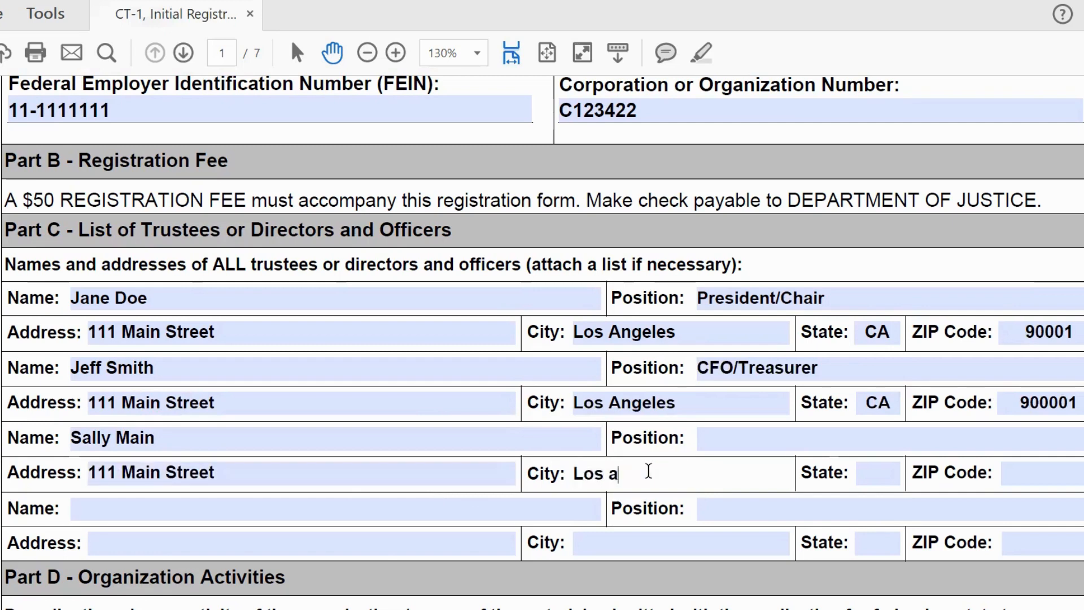
{"action": "key", "text": "BackSpace"}
{"action": "type", "text": "Angeles"}
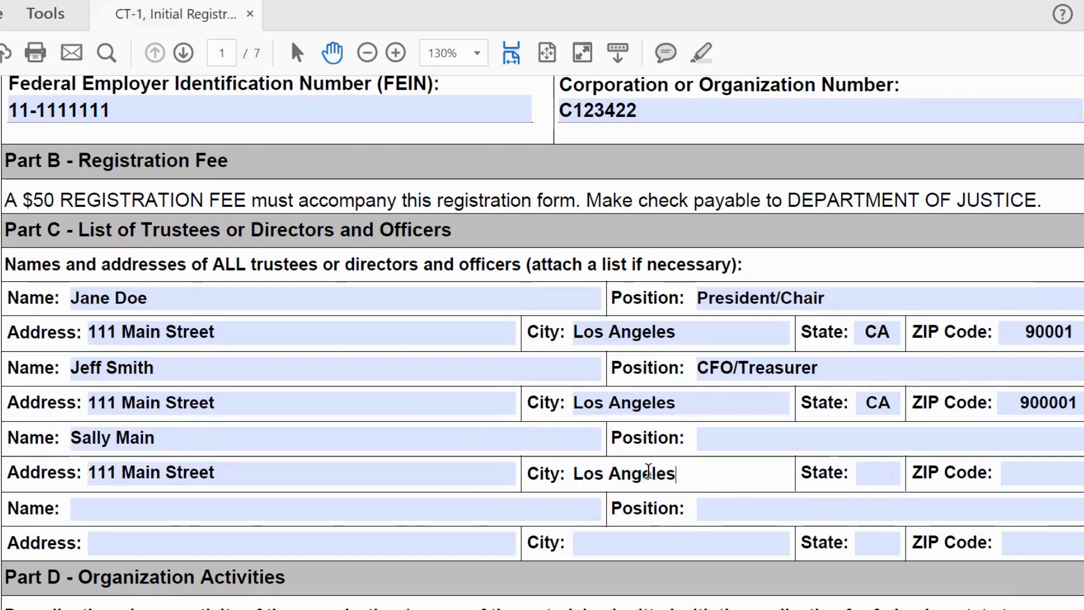
Step: Add state CA, ZIP 90001 and position Secretary for the third officer
{"action": "left_click", "coordinate": [866, 479]}
{"action": "type", "text": "C"}
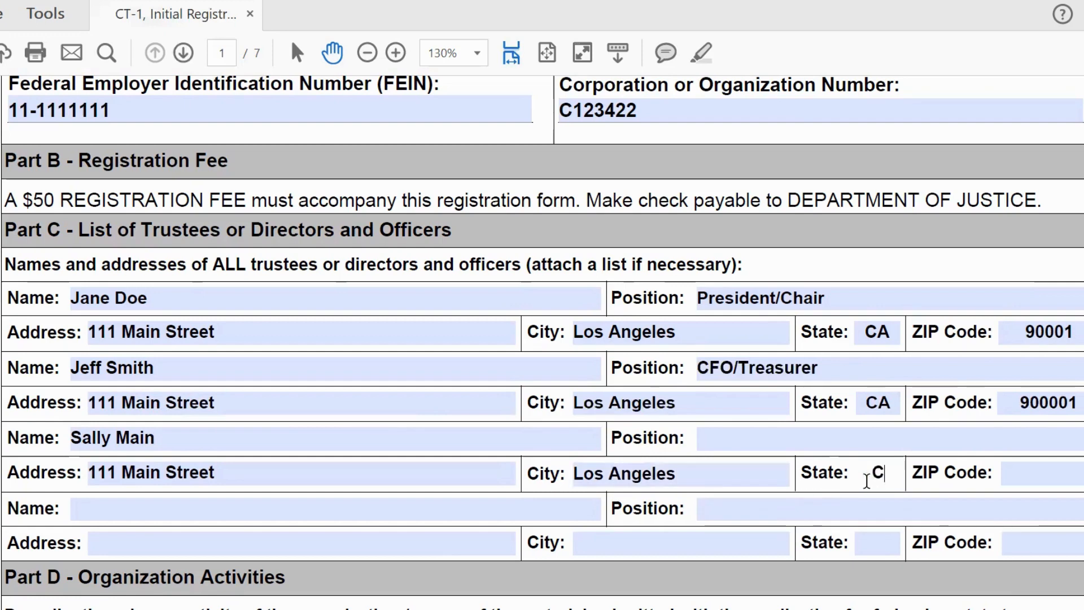
{"action": "type", "text": "A"}
{"action": "left_click", "coordinate": [1066, 472]}
{"action": "type", "text": "90"}
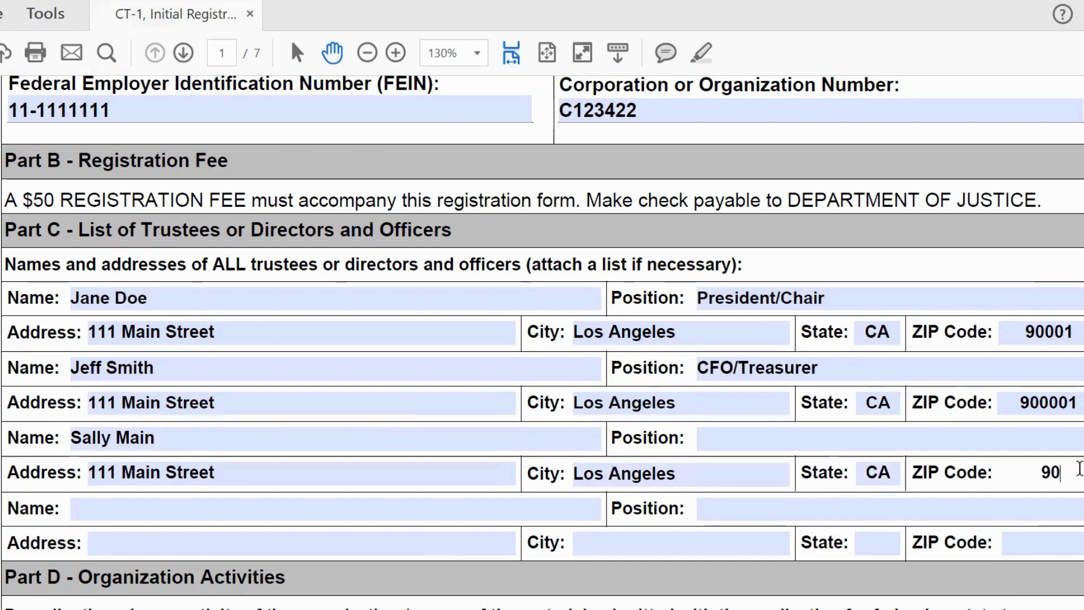
{"action": "type", "text": "001"}
{"action": "left_click", "coordinate": [959, 445]}
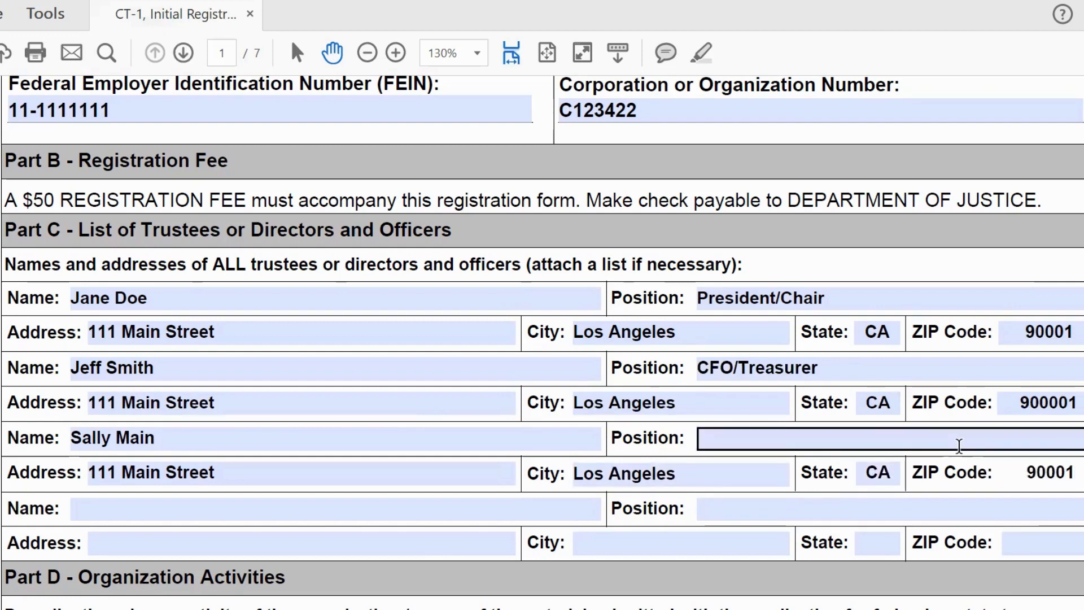
{"action": "type", "text": "Secret"}
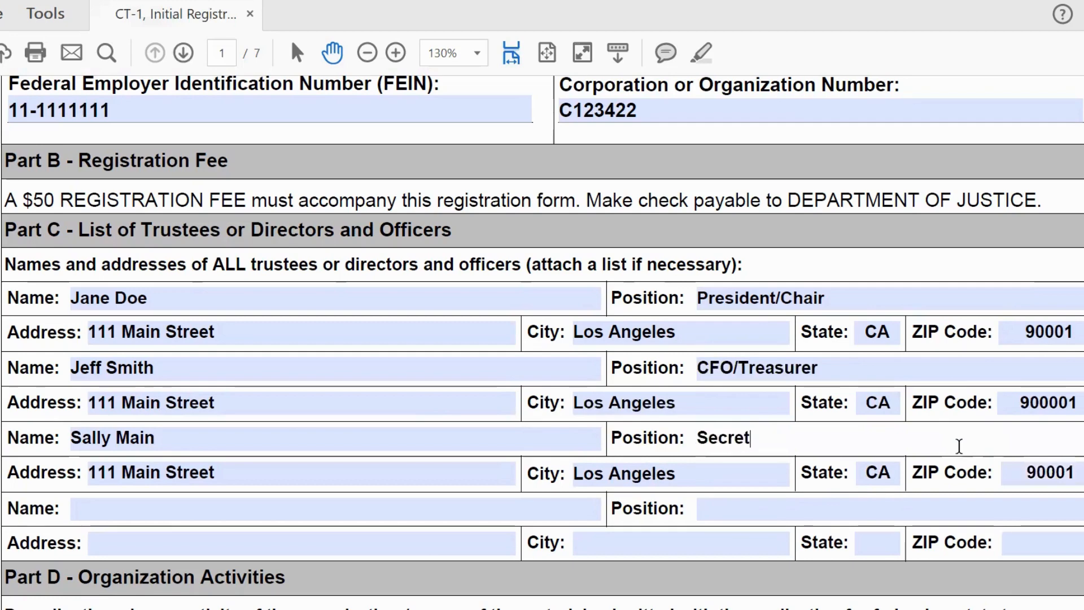
{"action": "type", "text": "ary"}
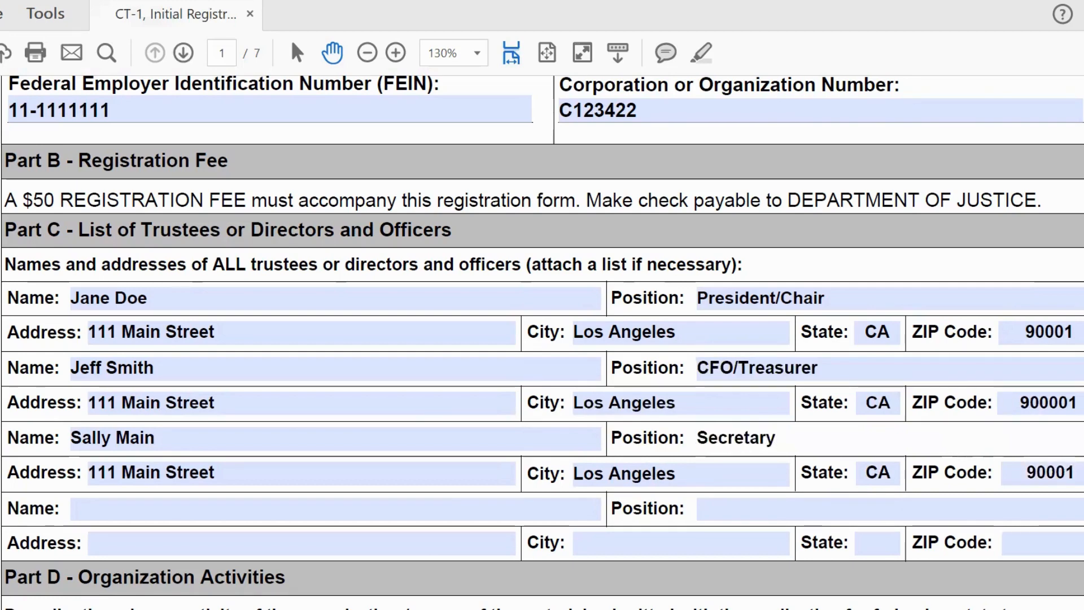
{"action": "scroll", "coordinate": [959, 446], "scroll_direction": "down", "scroll_amount": 3}
Step: Type in Part D: 'Our organization provides homeless and low income individuals with workforce skills training and education services.'
{"action": "scroll", "coordinate": [542, 342], "scroll_direction": "down", "scroll_amount": 1}
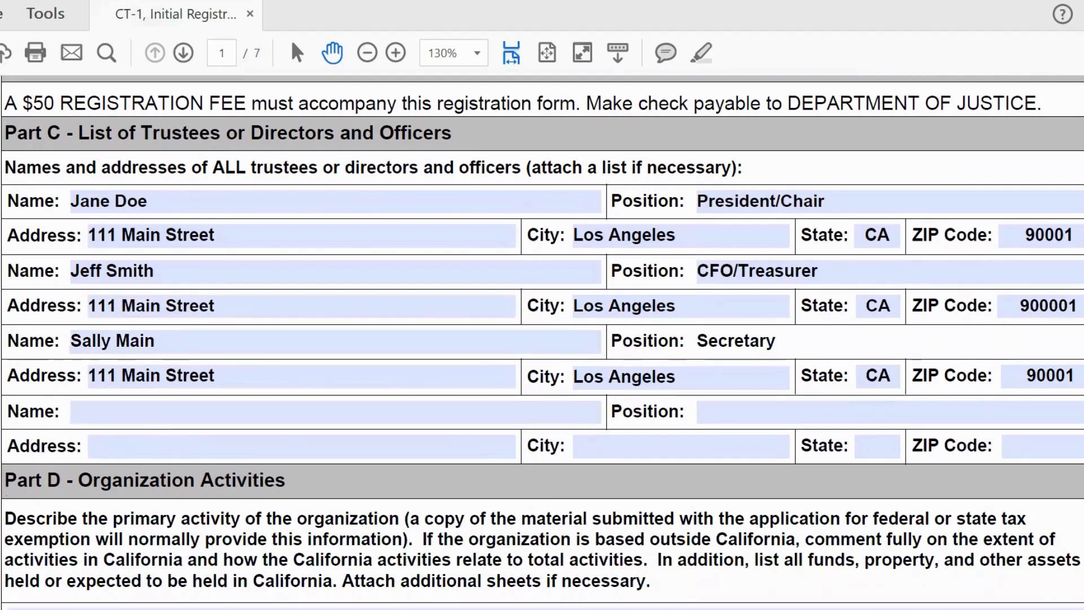
{"action": "scroll", "coordinate": [1074, 215], "scroll_direction": "down", "scroll_amount": 3}
{"action": "scroll", "coordinate": [542, 305], "scroll_direction": "down", "scroll_amount": 5}
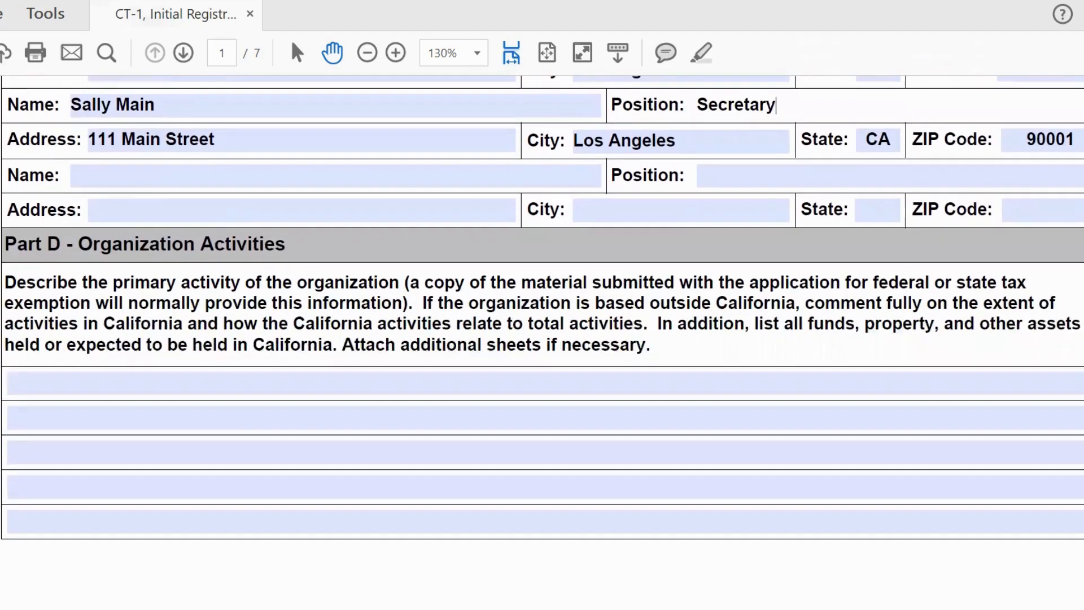
{"action": "scroll", "coordinate": [230, 358], "scroll_direction": "up", "scroll_amount": 1}
{"action": "left_click", "coordinate": [17, 395]}
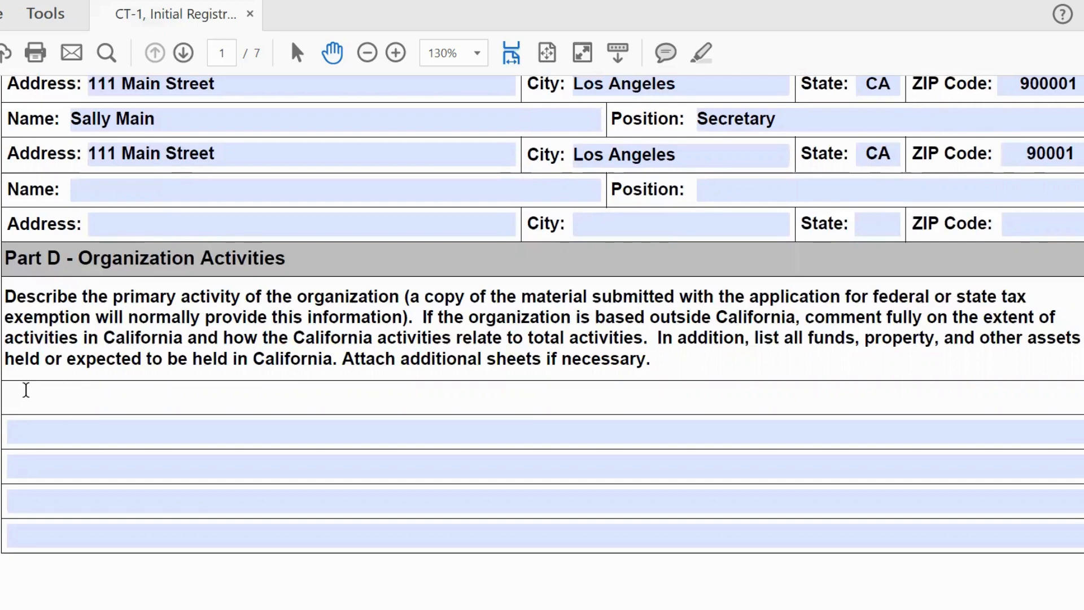
{"action": "type", "text": "Our organ"}
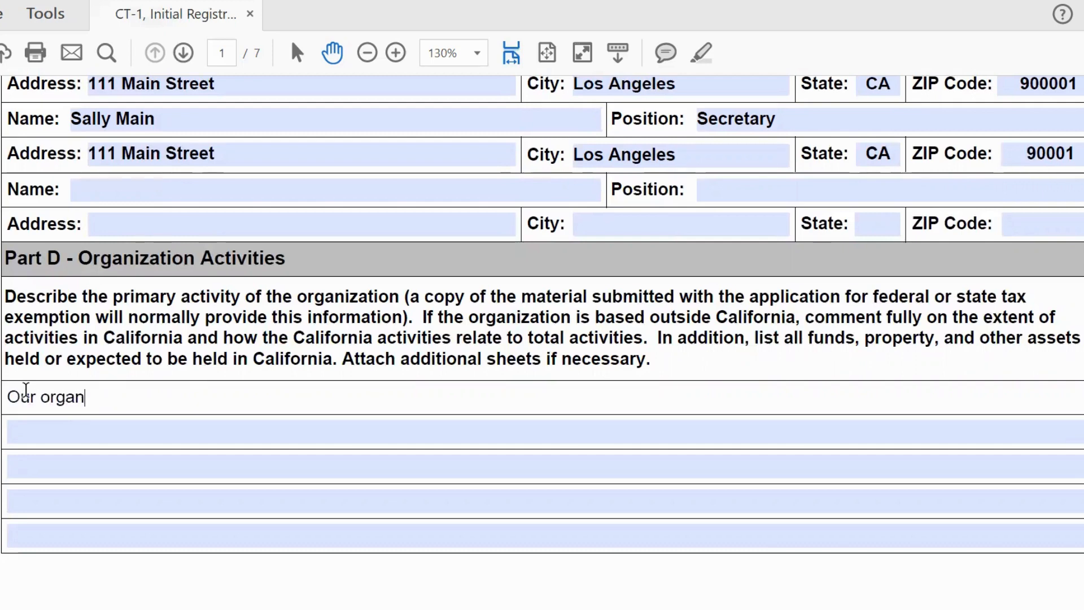
{"action": "type", "text": "ization probide"}
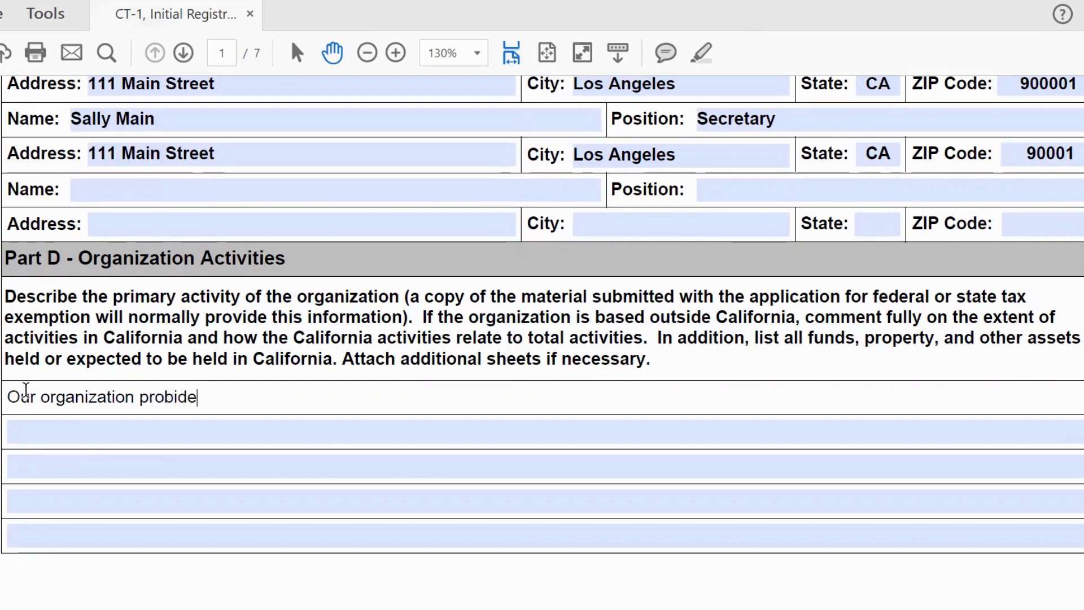
{"action": "key", "text": "BackSpace"}
{"action": "key", "text": "BackSpace"}
{"action": "key", "text": "BackSpace"}
{"action": "type", "text": "iv"}
{"action": "key", "text": "BackSpace"}
{"action": "key", "text": "BackSpace"}
{"action": "key", "text": "BackSpace"}
{"action": "type", "text": "vides homeless "}
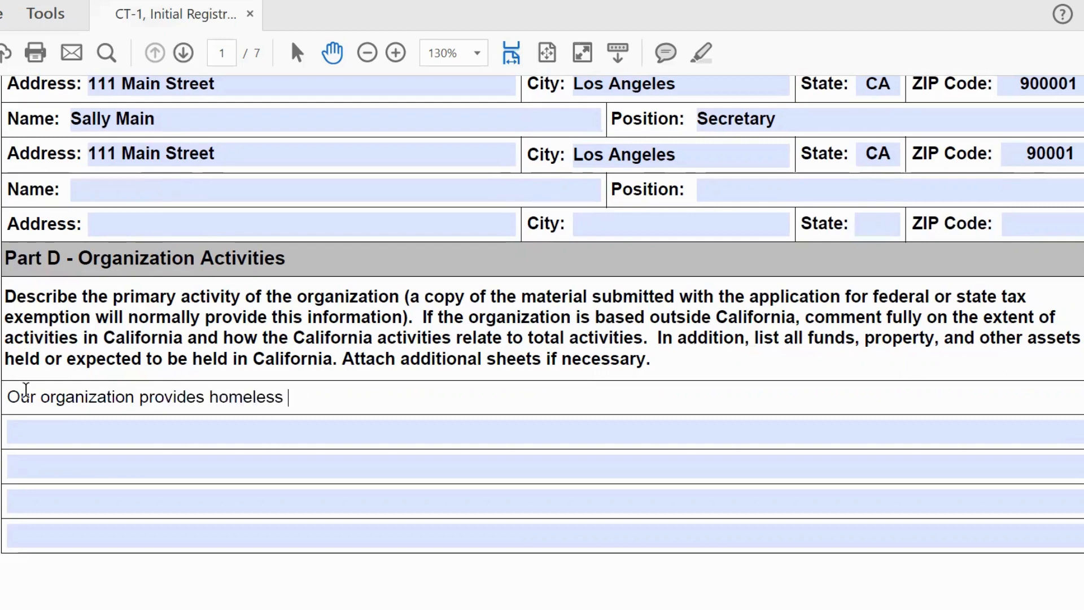
{"action": "type", "text": "and low incom"}
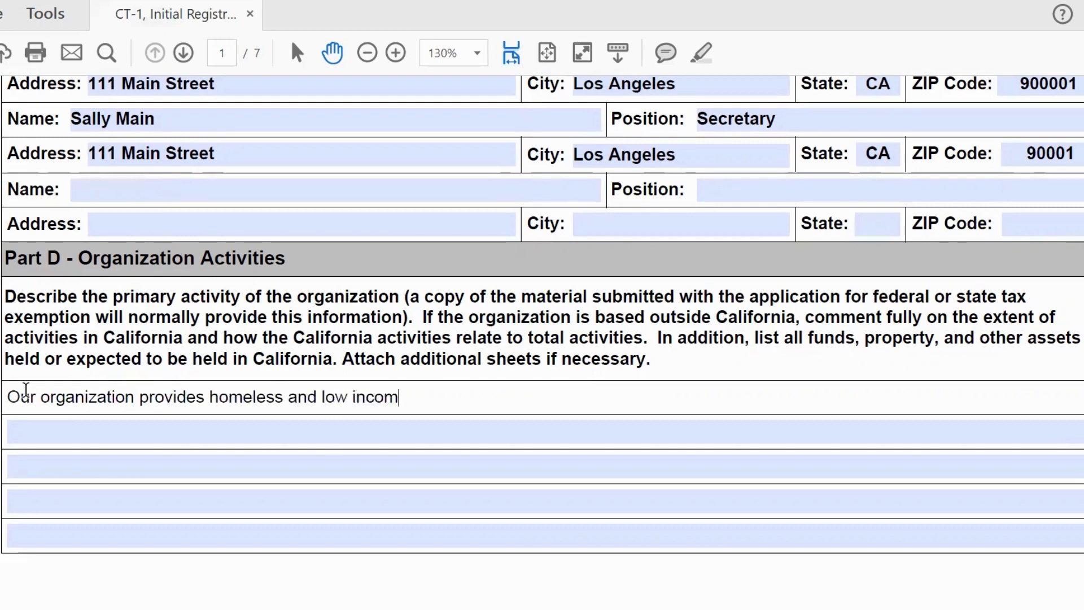
{"action": "type", "text": "e individu"}
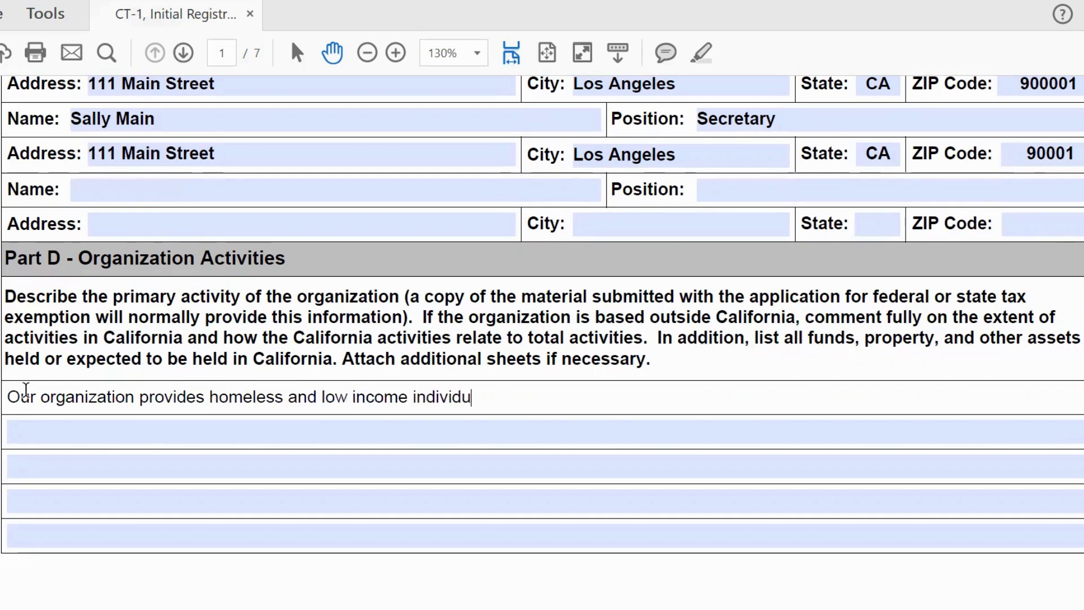
{"action": "type", "text": "als with workfore"}
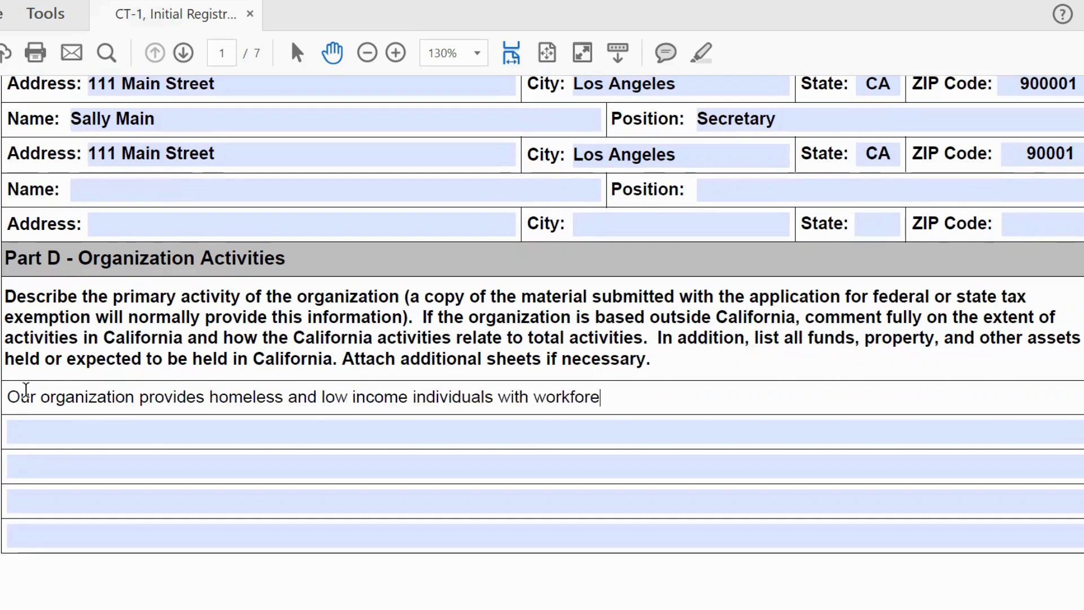
{"action": "key", "text": "BackSpace"}
{"action": "type", "text": "ce skills trainin"}
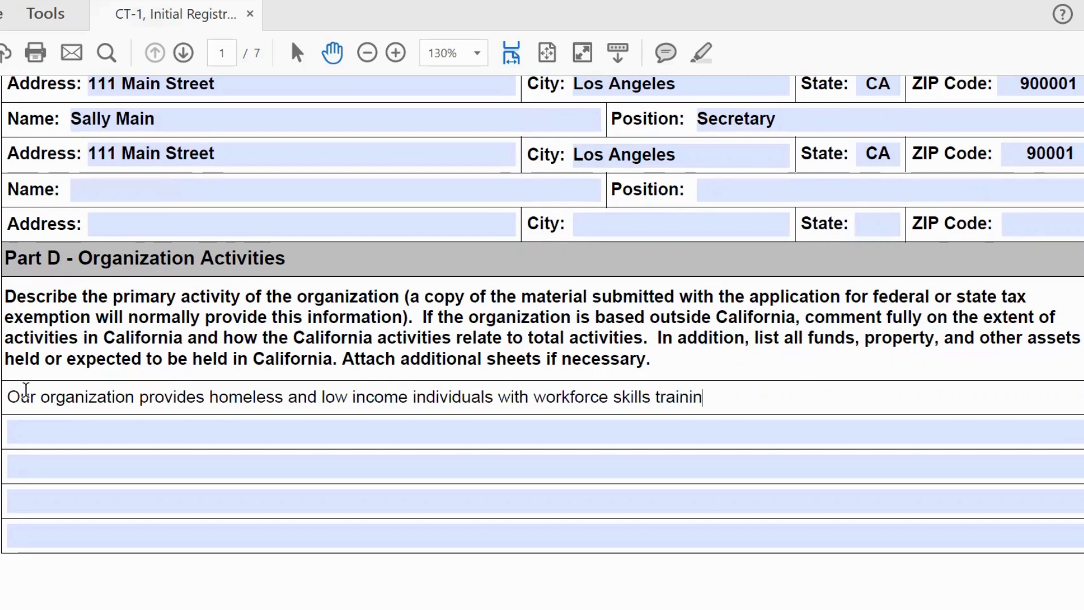
{"action": "type", "text": "g and educ"}
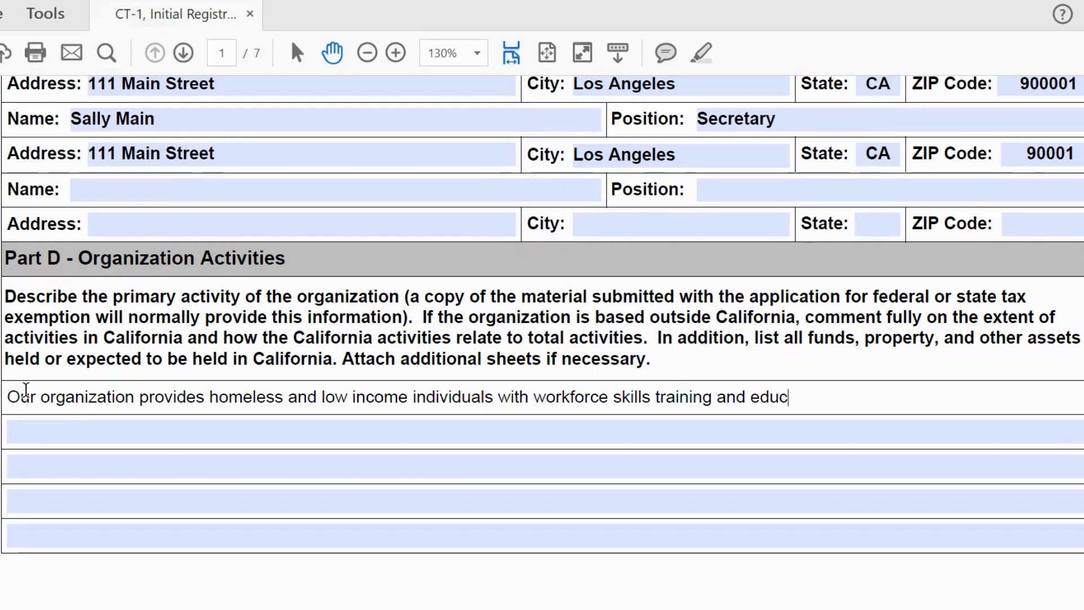
{"action": "type", "text": "ation services."}
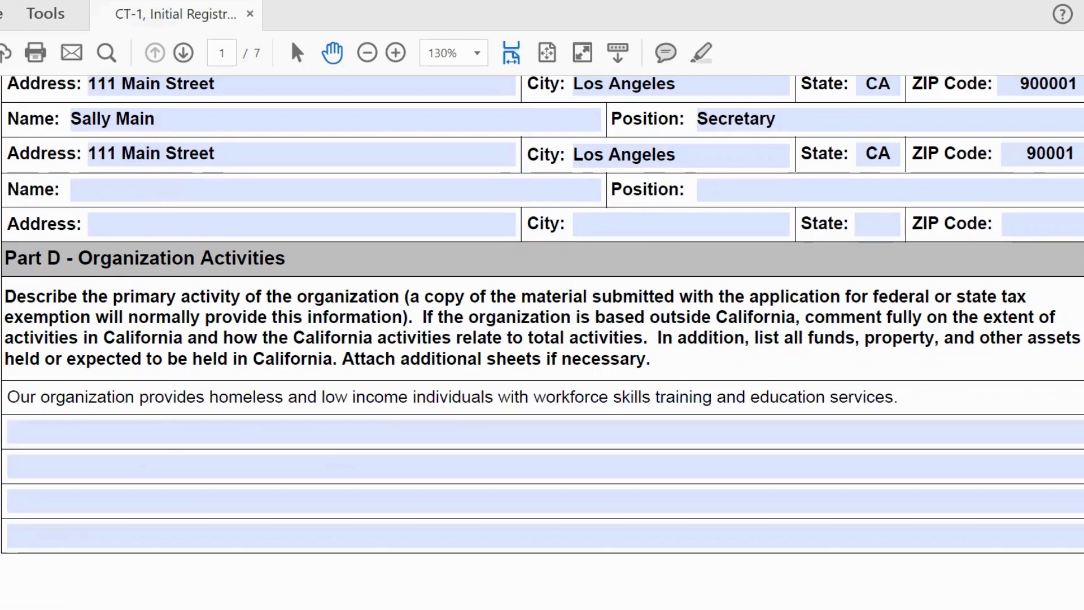
Step: Scroll to page 2 and enter 01/25/2023 as the date assets were first received
{"action": "scroll", "coordinate": [542, 313], "scroll_direction": "down", "scroll_amount": 5}
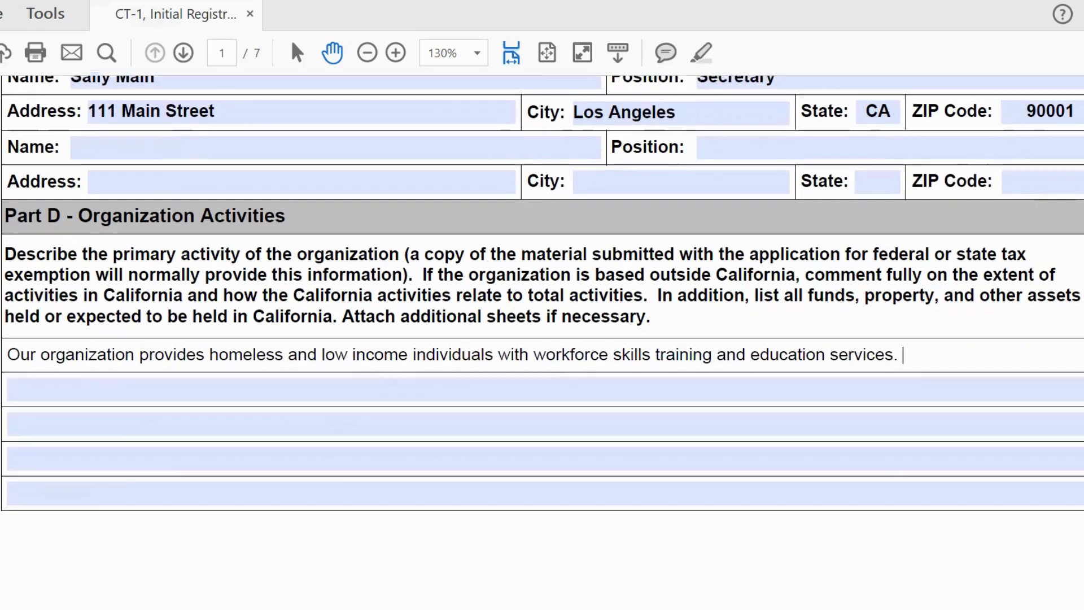
{"action": "scroll", "coordinate": [542, 338], "scroll_direction": "down", "scroll_amount": 10}
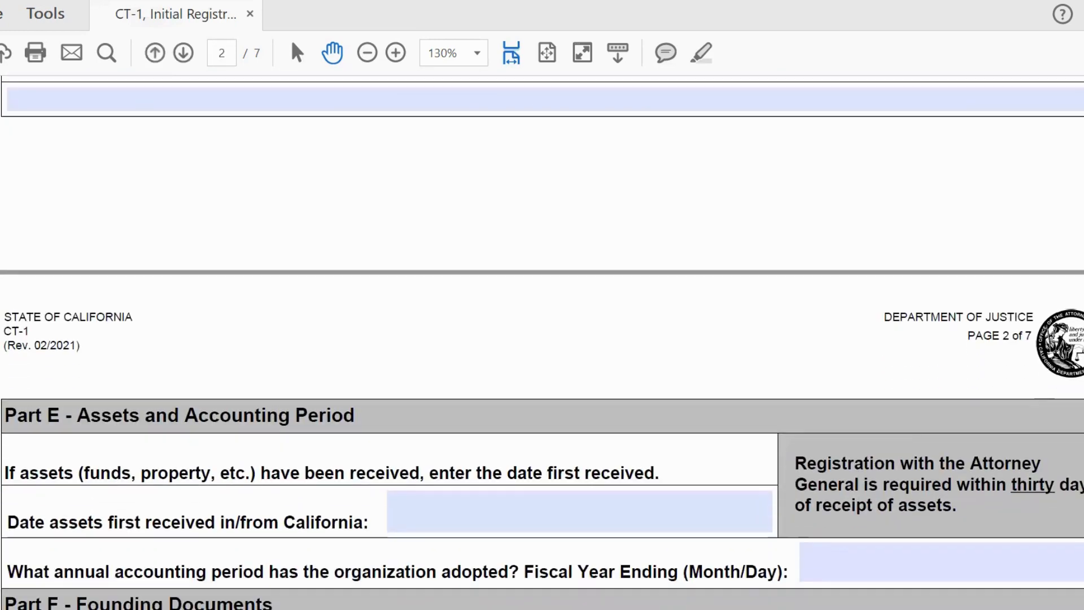
{"action": "scroll", "coordinate": [542, 339], "scroll_direction": "down", "scroll_amount": 4}
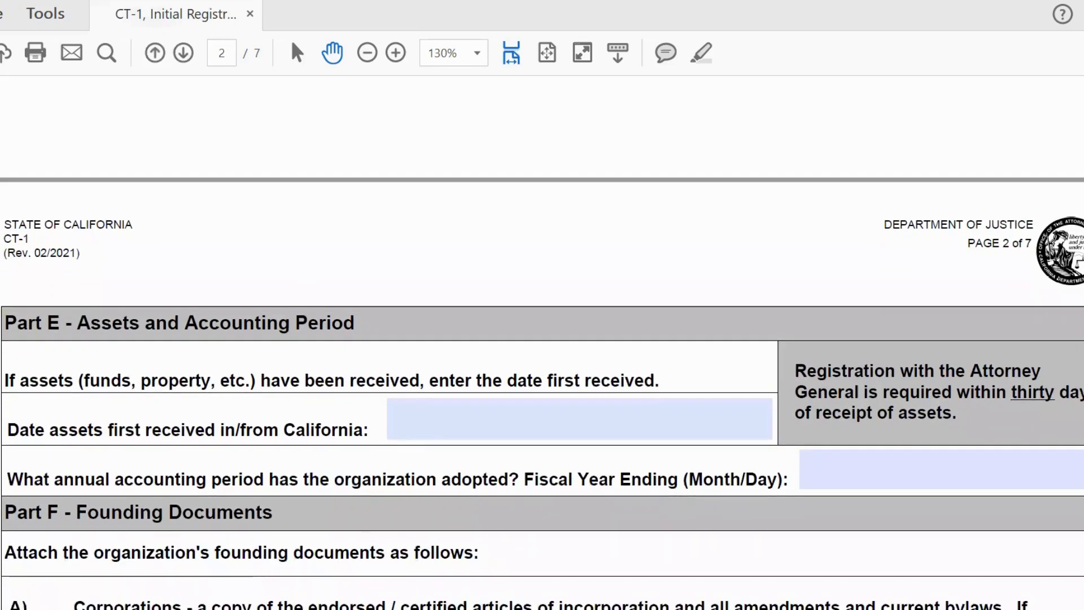
{"action": "scroll", "coordinate": [542, 338], "scroll_direction": "down", "scroll_amount": 2}
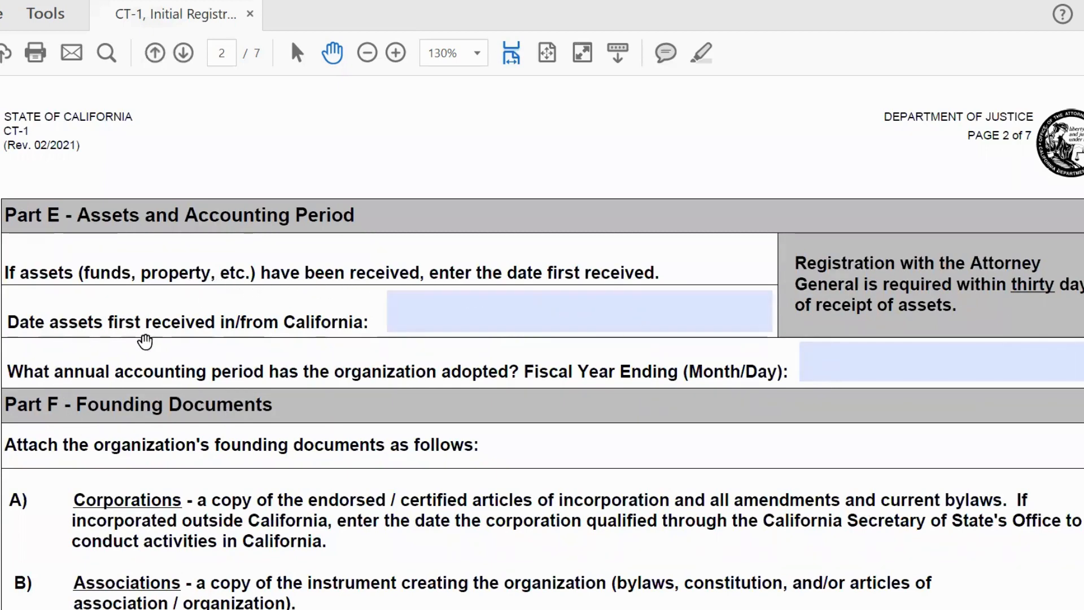
{"action": "left_click", "coordinate": [437, 316]}
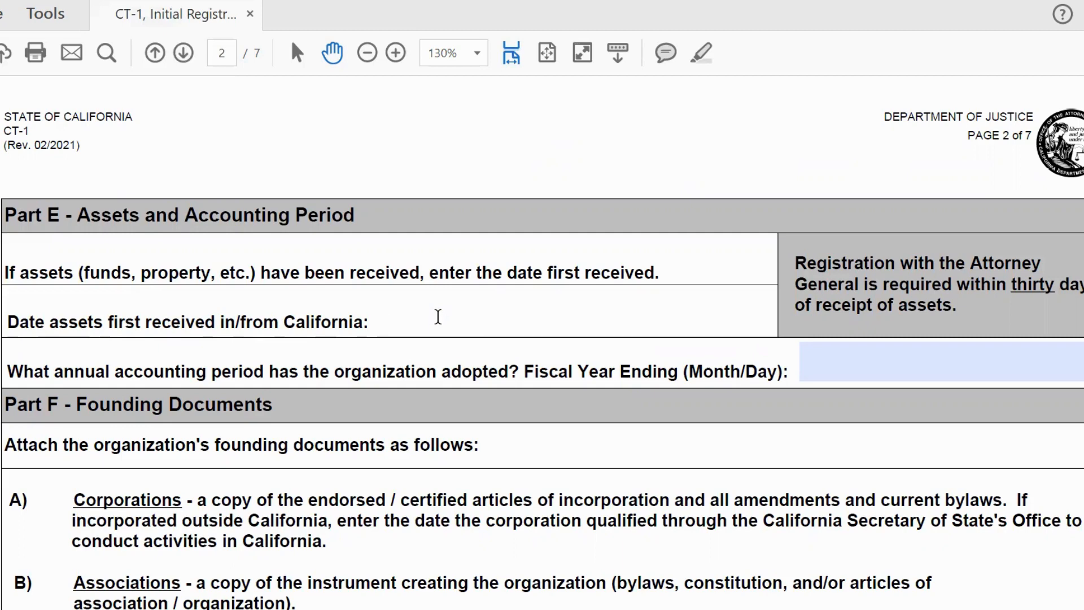
{"action": "type", "text": "1"}
{"action": "key", "text": "BackSpace"}
{"action": "type", "text": "01/"}
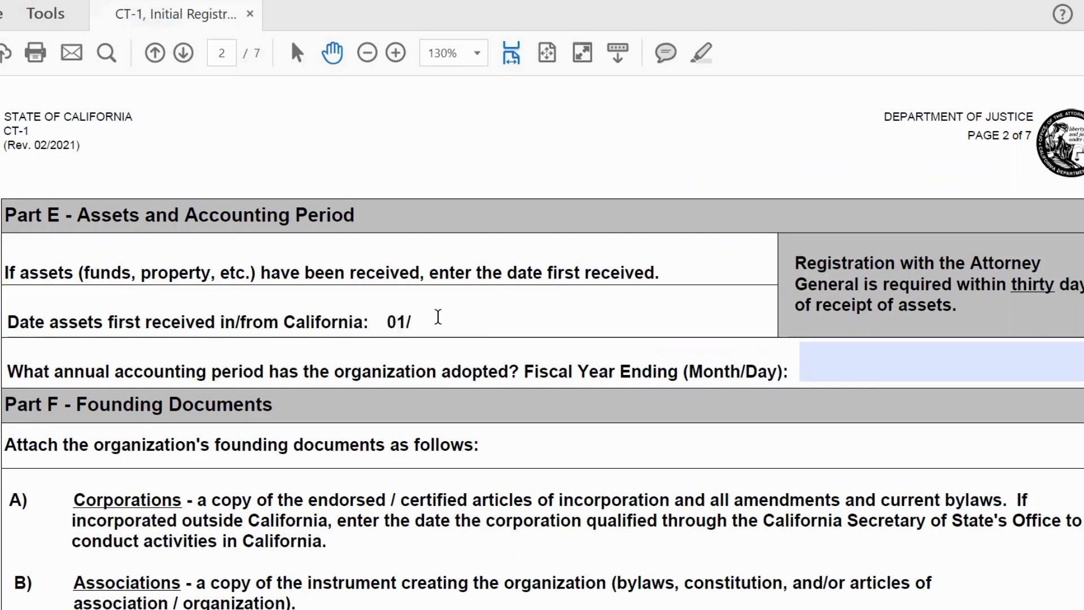
{"action": "type", "text": "25/2023"}
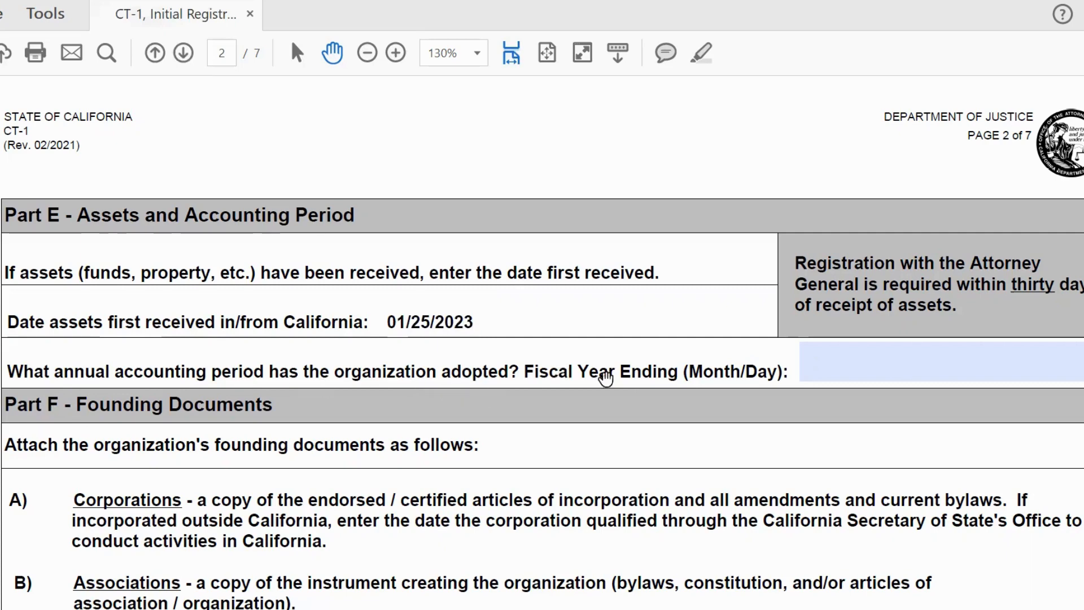
Step: Enter 12/31 in the Fiscal Year Ending field
{"action": "left_click", "coordinate": [832, 366]}
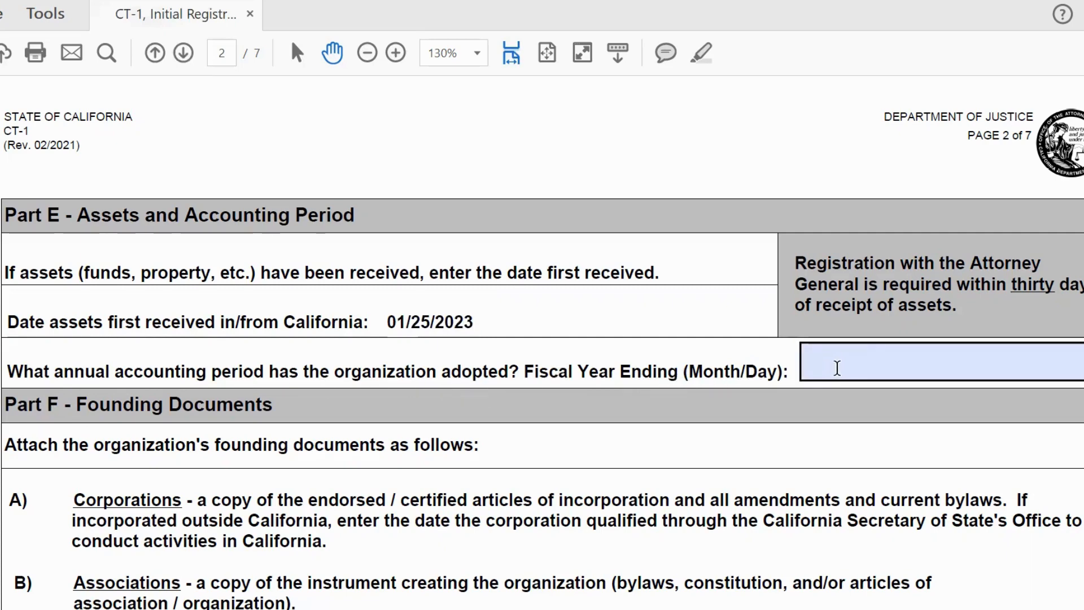
{"action": "key", "text": "shift+Tab"}
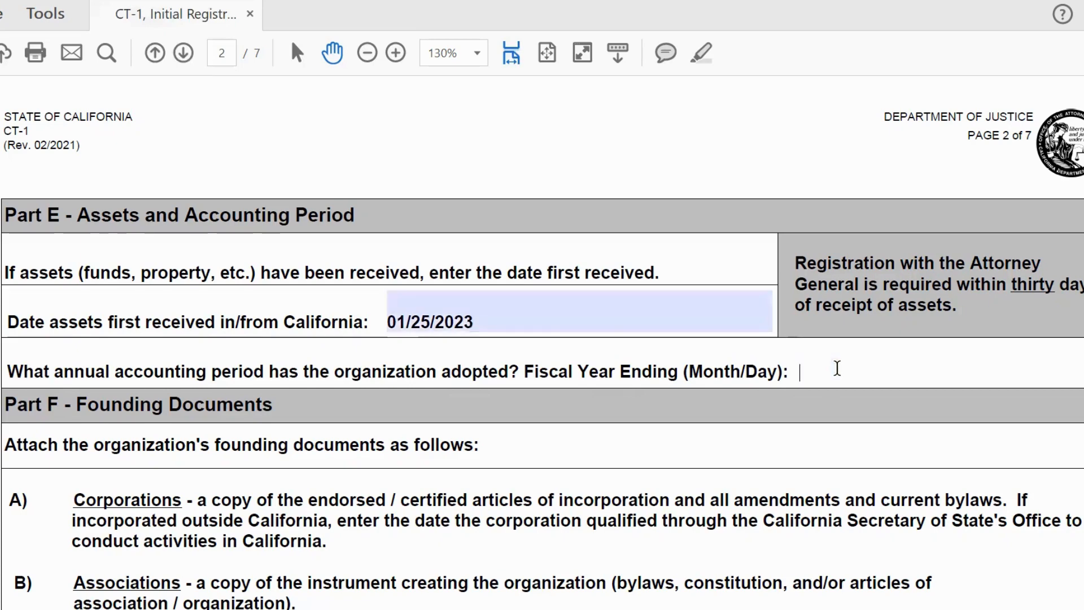
{"action": "left_click", "coordinate": [837, 368]}
{"action": "type", "text": "12/31"}
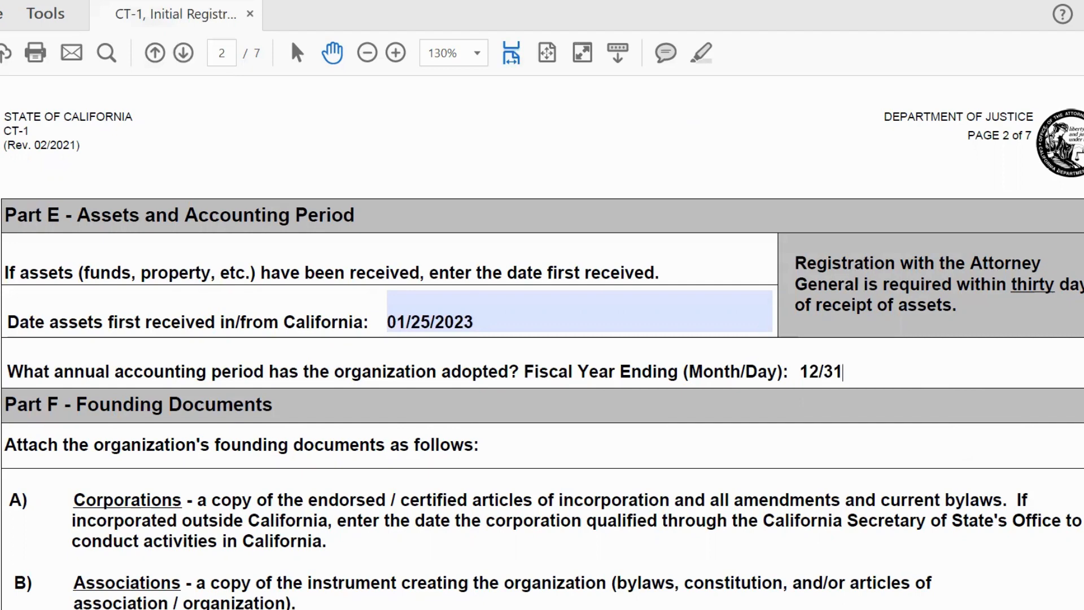
Step: Scroll down past Part F to the Part G Federal Tax Exempt Status section
{"action": "scroll", "coordinate": [542, 329], "scroll_direction": "down", "scroll_amount": 3}
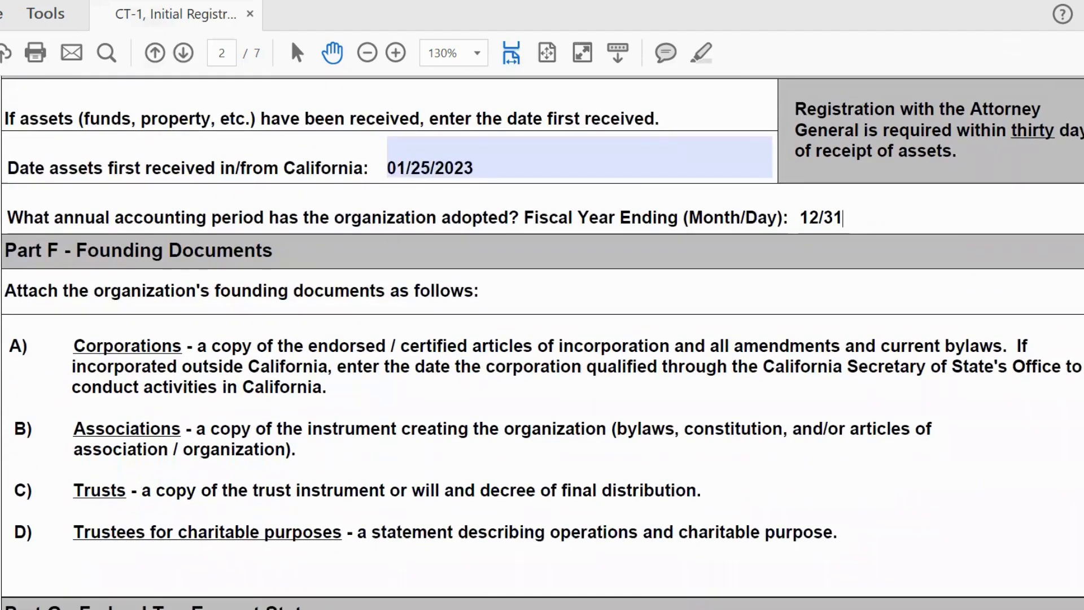
{"action": "scroll", "coordinate": [542, 343], "scroll_direction": "down", "scroll_amount": 1}
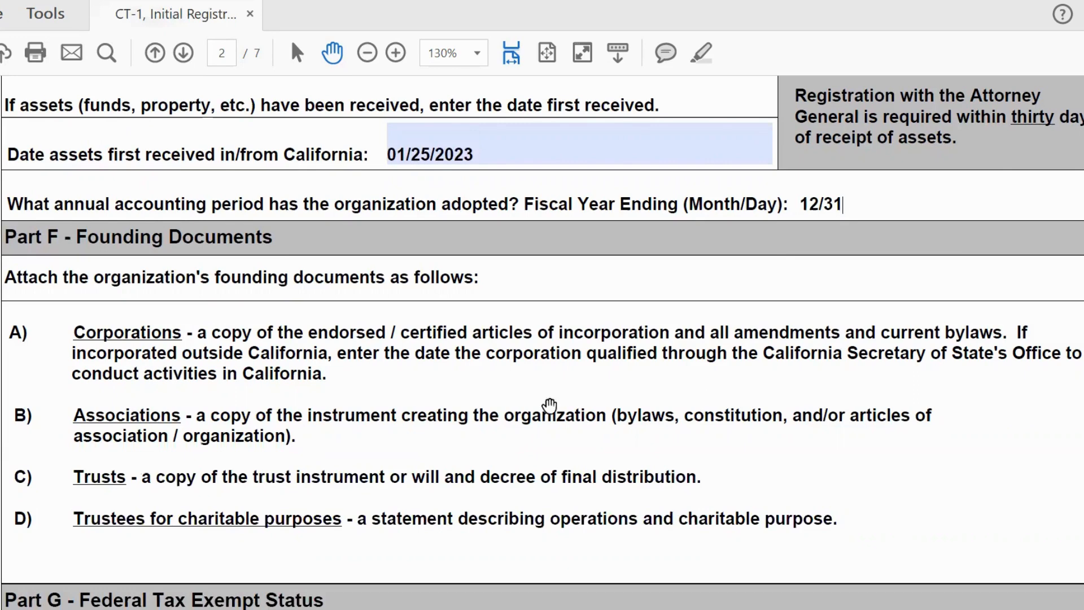
{"action": "left_click", "coordinate": [1043, 217]}
{"action": "scroll", "coordinate": [542, 339], "scroll_direction": "down", "scroll_amount": 5}
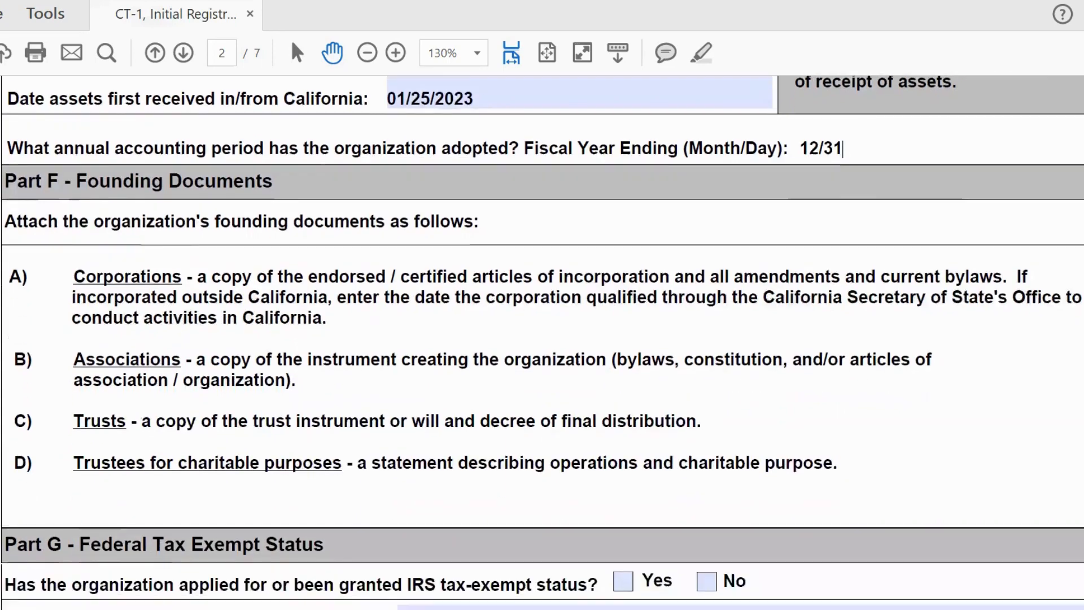
{"action": "scroll", "coordinate": [542, 339], "scroll_direction": "down", "scroll_amount": 2}
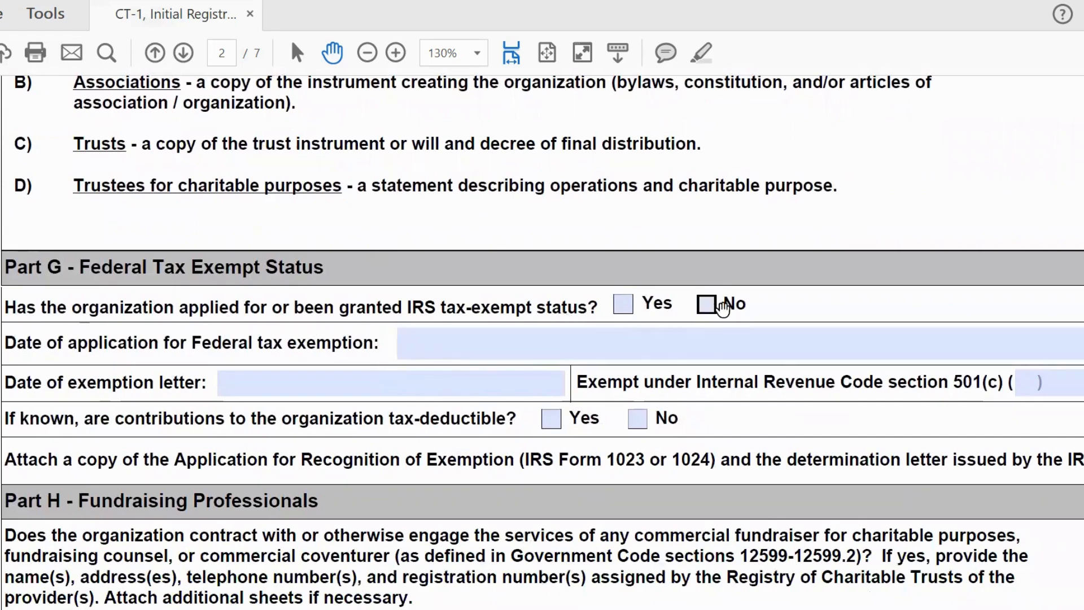
Step: Answer Yes to tax-exempt status and enter application date 12/15/2022
{"action": "left_click", "coordinate": [630, 307]}
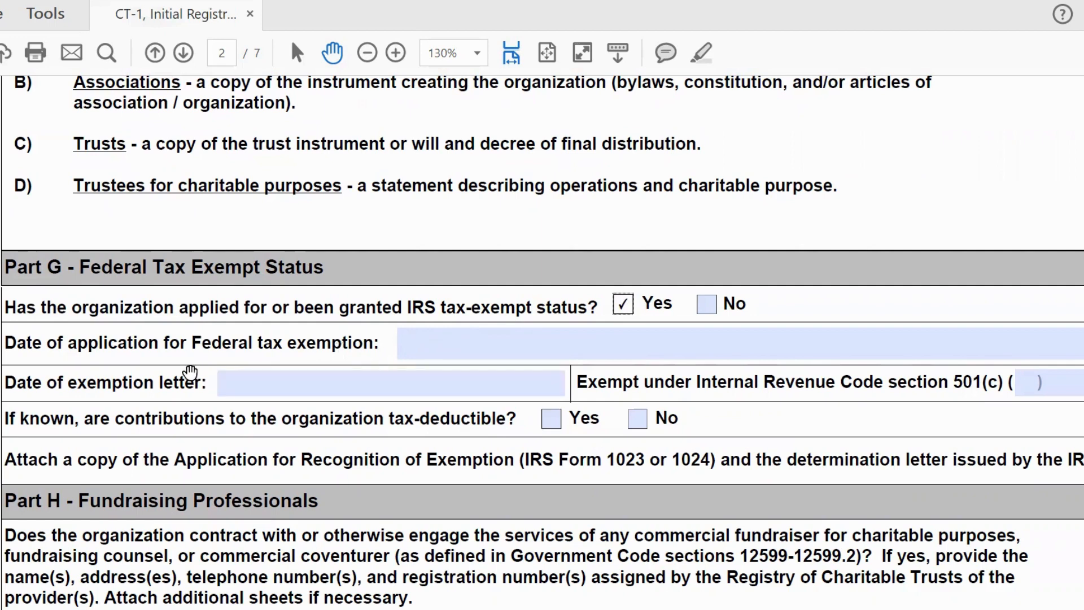
{"action": "left_click", "coordinate": [434, 342]}
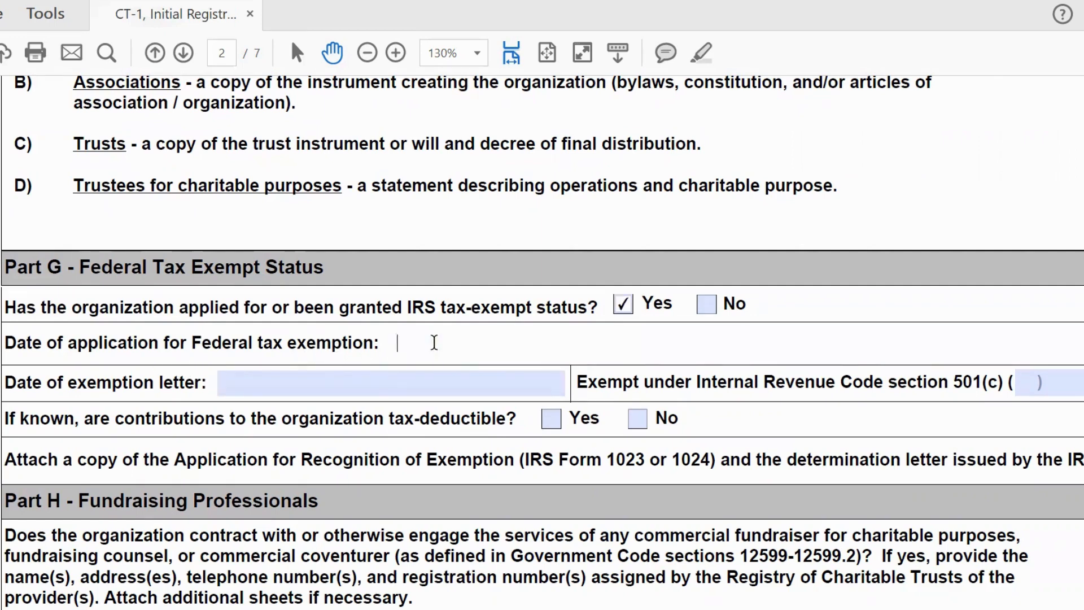
{"action": "type", "text": "12/15/2023"}
{"action": "key", "text": "BackSpace"}
{"action": "type", "text": "2"}
Step: Enter exemption letter date 01/20/2023, subsection 501(c)(3), and mark contributions tax-deductible Yes
{"action": "left_click", "coordinate": [298, 382]}
{"action": "left_click", "coordinate": [299, 382]}
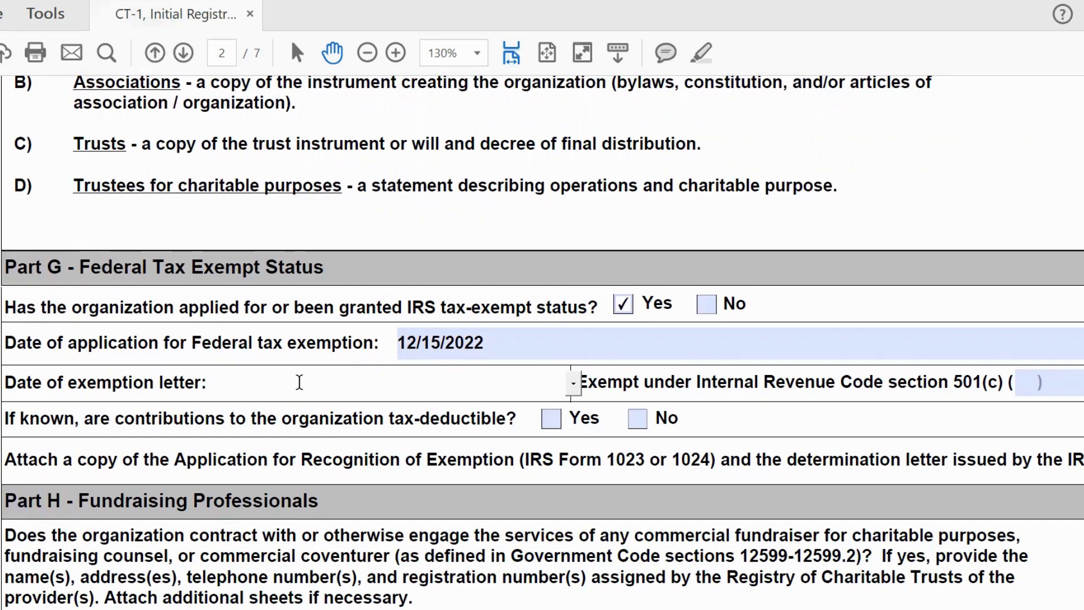
{"action": "type", "text": "01/20/20"}
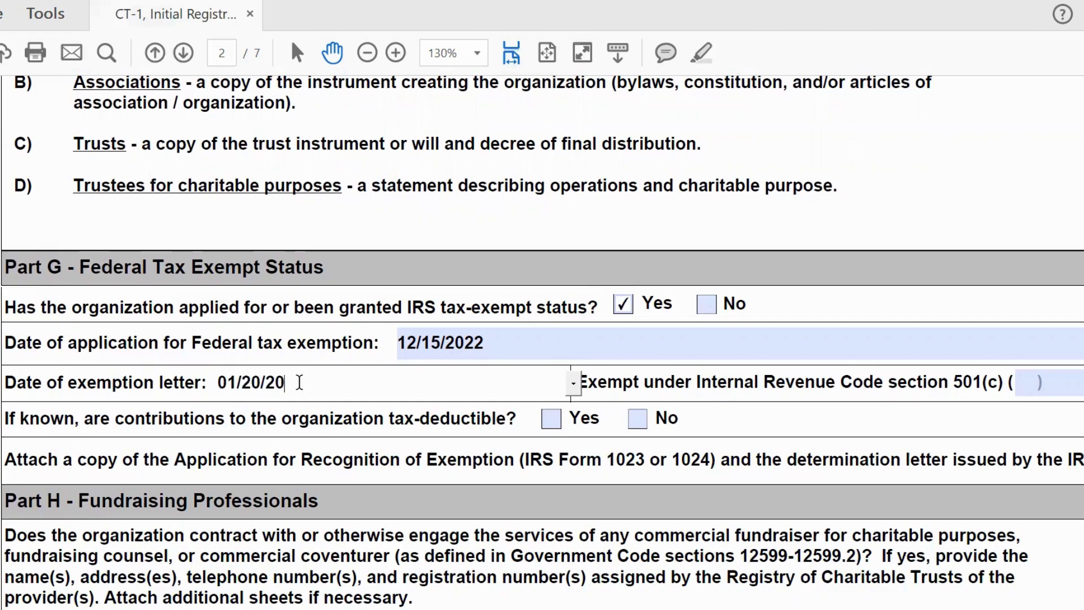
{"action": "type", "text": "23"}
{"action": "left_click", "coordinate": [1025, 383]}
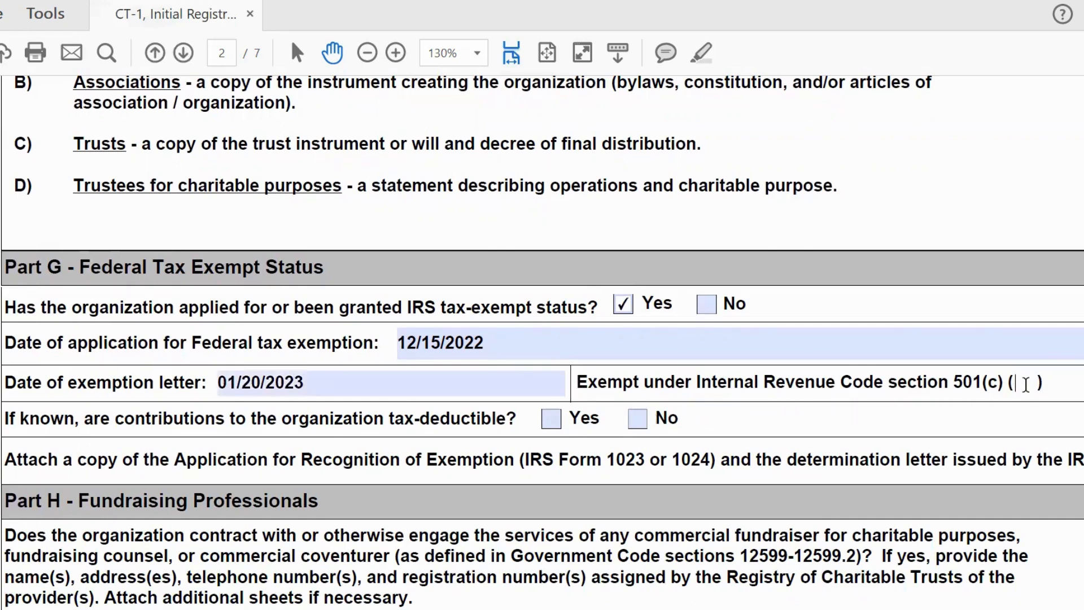
{"action": "type", "text": "3"}
{"action": "left_click", "coordinate": [551, 420]}
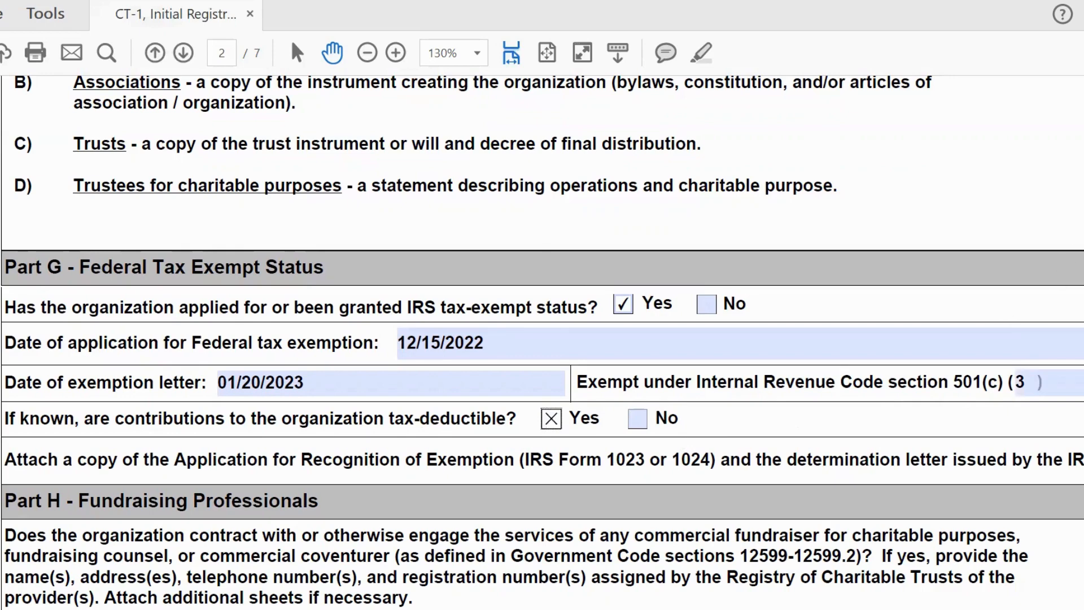
Step: Scroll past the empty Part H fundraiser rows down to page 3's Part I questions
{"action": "scroll", "coordinate": [409, 371], "scroll_direction": "down", "scroll_amount": 3}
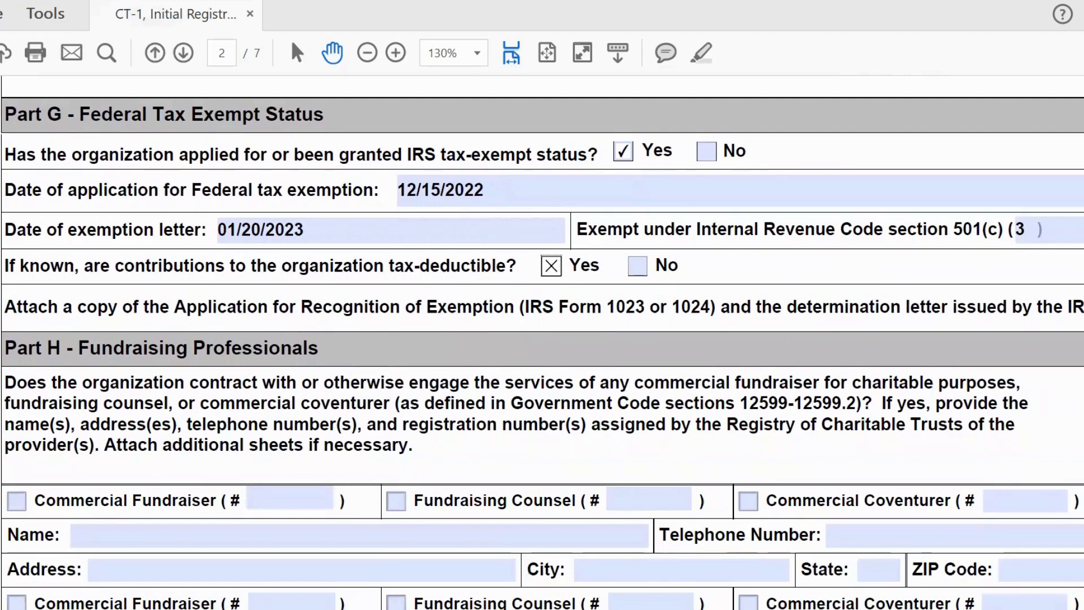
{"action": "scroll", "coordinate": [542, 343], "scroll_direction": "down", "scroll_amount": 3}
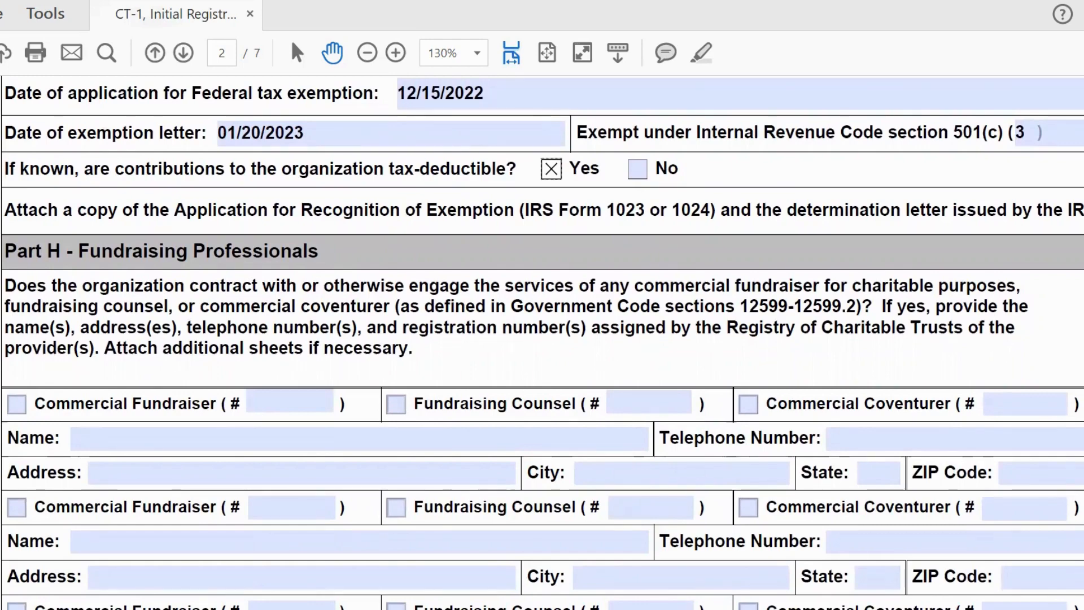
{"action": "scroll", "coordinate": [542, 342], "scroll_direction": "down", "scroll_amount": 5}
{"action": "scroll", "coordinate": [542, 342], "scroll_direction": "down", "scroll_amount": 2}
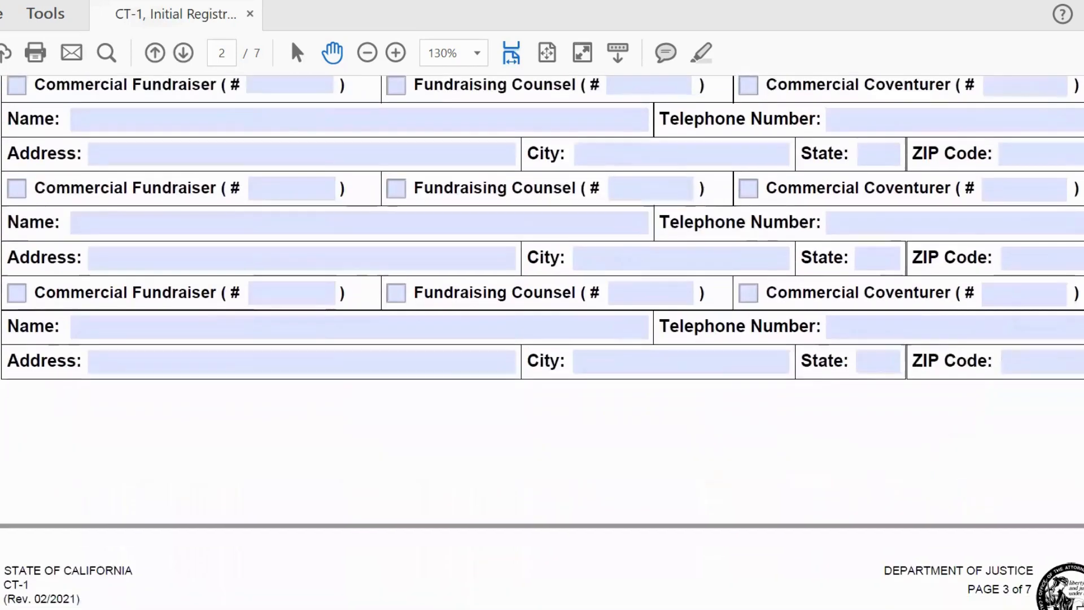
{"action": "scroll", "coordinate": [542, 342], "scroll_direction": "down", "scroll_amount": 7}
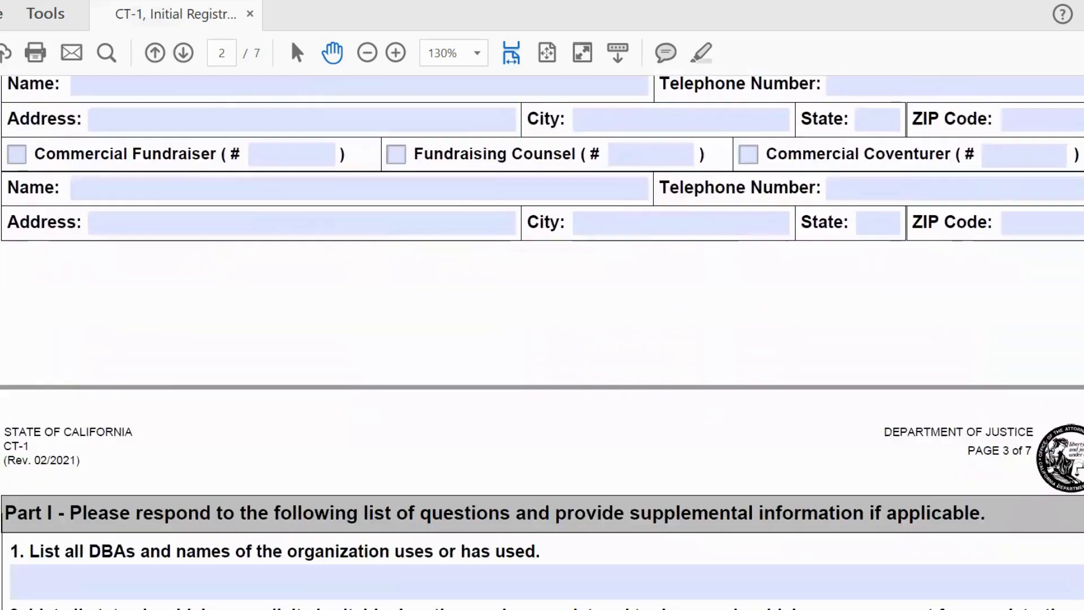
{"action": "scroll", "coordinate": [542, 342], "scroll_direction": "down", "scroll_amount": 2}
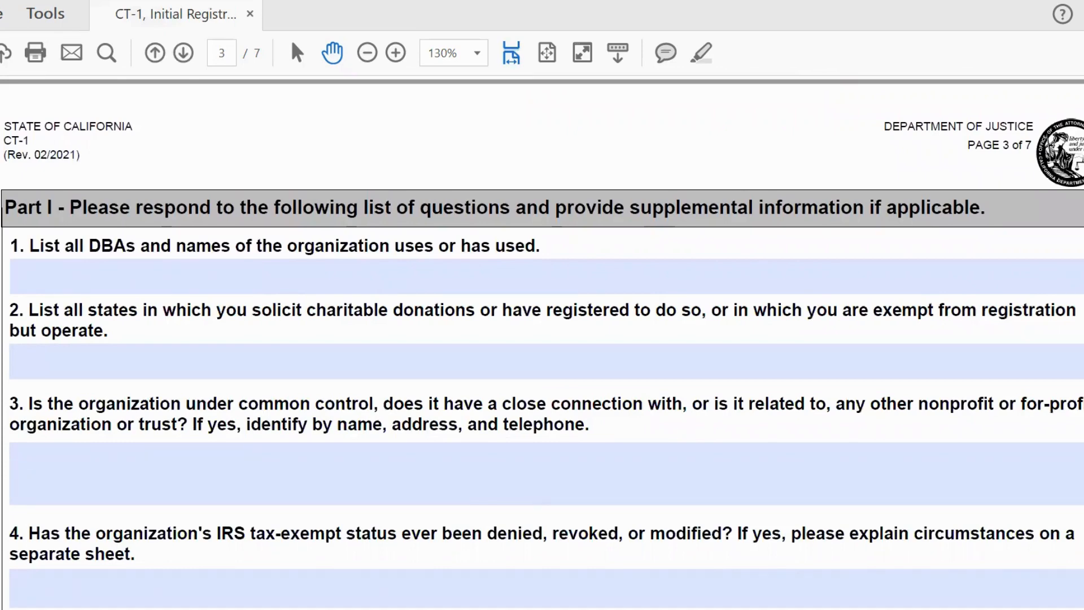
Step: Answer Part I question 1 on DBA names with None, replacing the n/a entry
{"action": "left_click", "coordinate": [577, 271]}
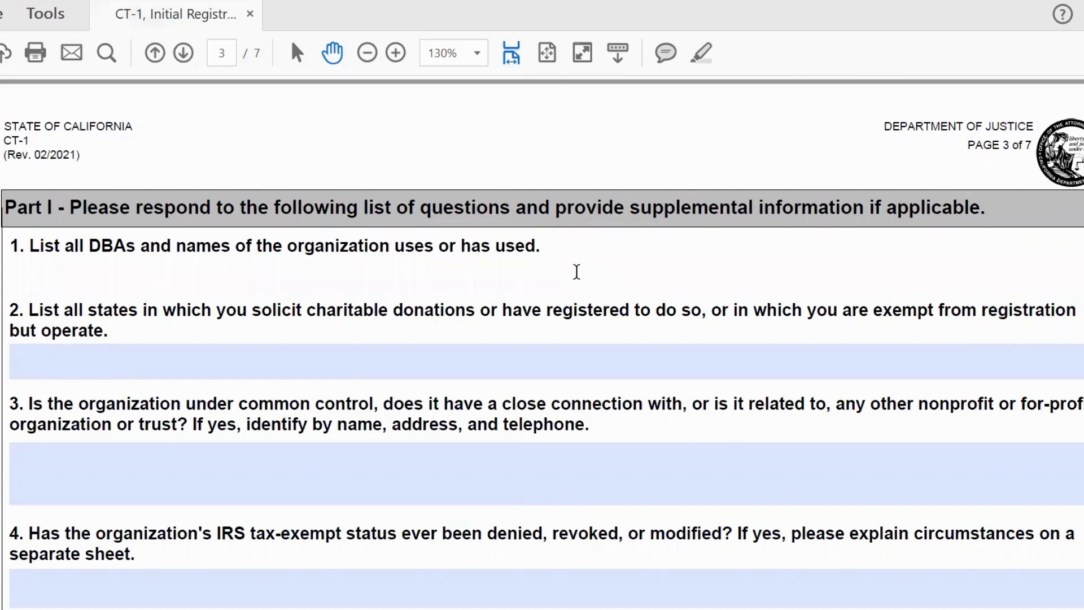
{"action": "type", "text": "n/a"}
{"action": "key", "text": "BackSpace"}
{"action": "key", "text": "BackSpace"}
{"action": "type", "text": "None"}
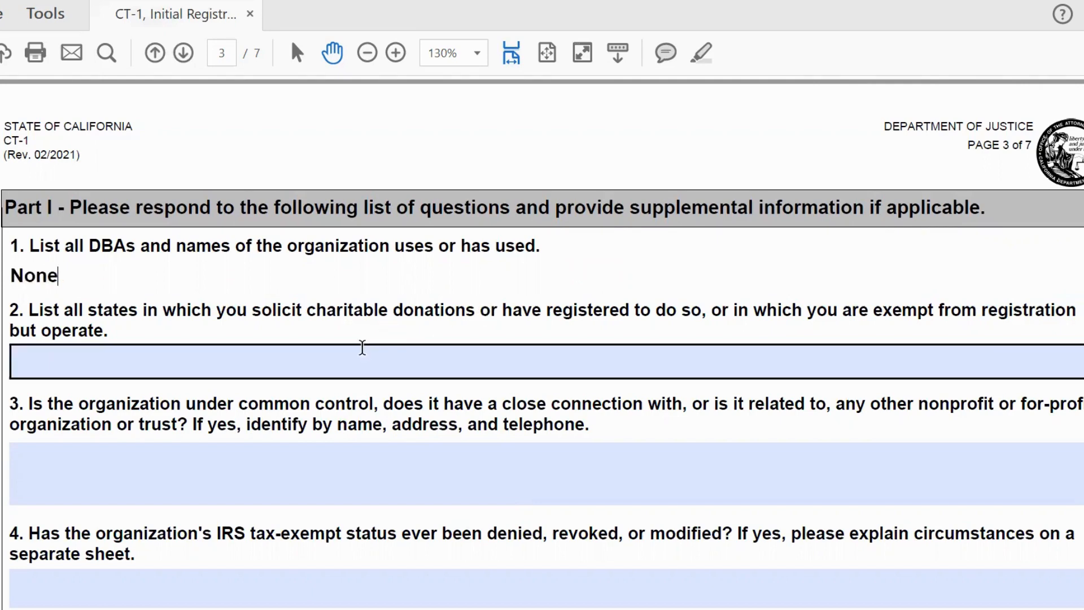
Step: Enter California for the soliciting-states question 2 and None for question 3
{"action": "left_click", "coordinate": [363, 346]}
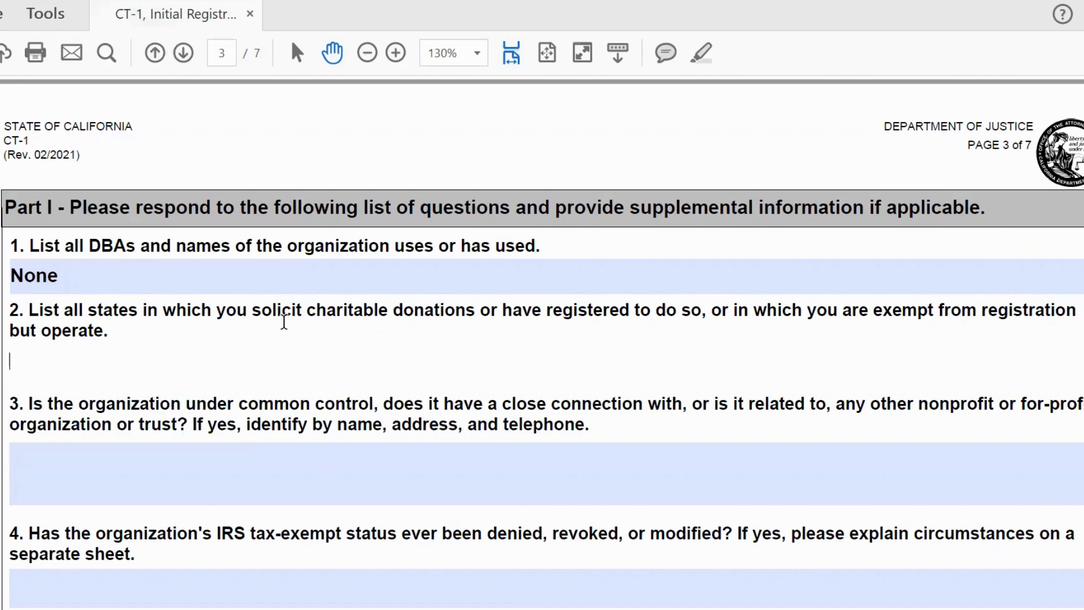
{"action": "type", "text": "California"}
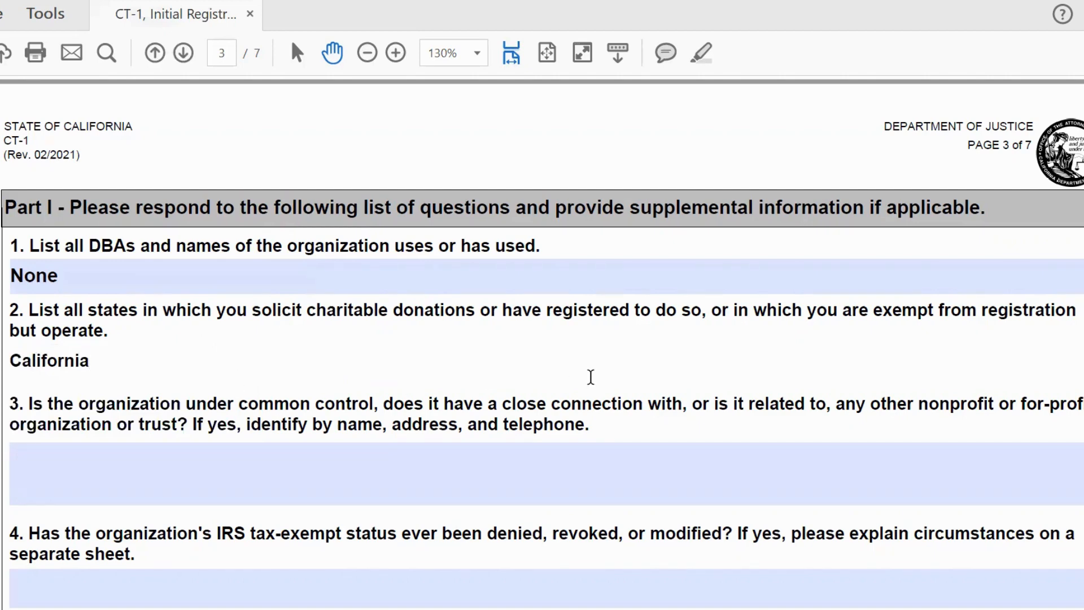
{"action": "left_click", "coordinate": [703, 469]}
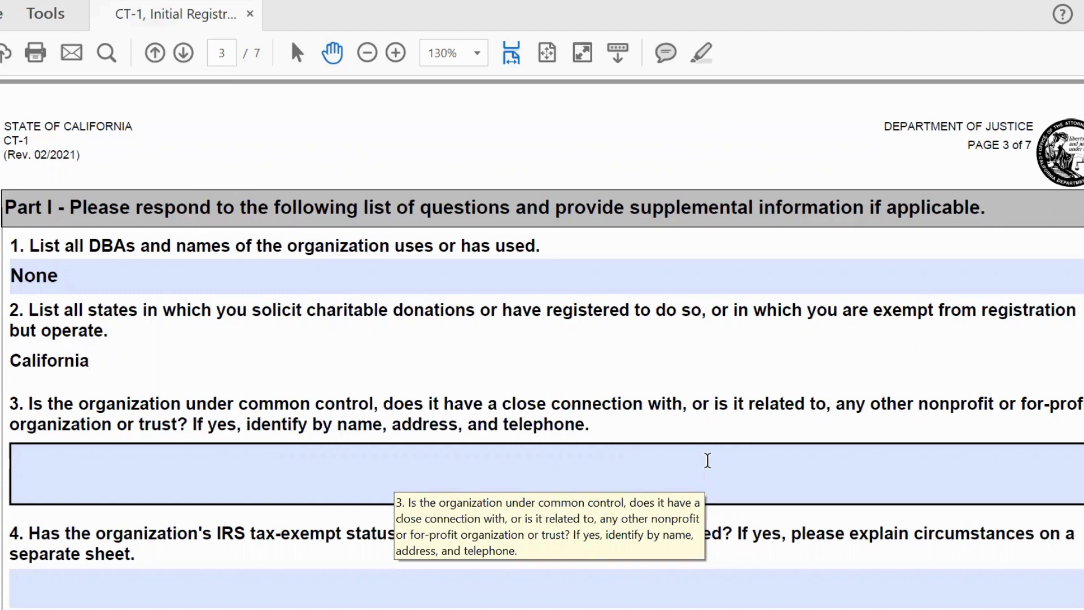
{"action": "left_click", "coordinate": [707, 461]}
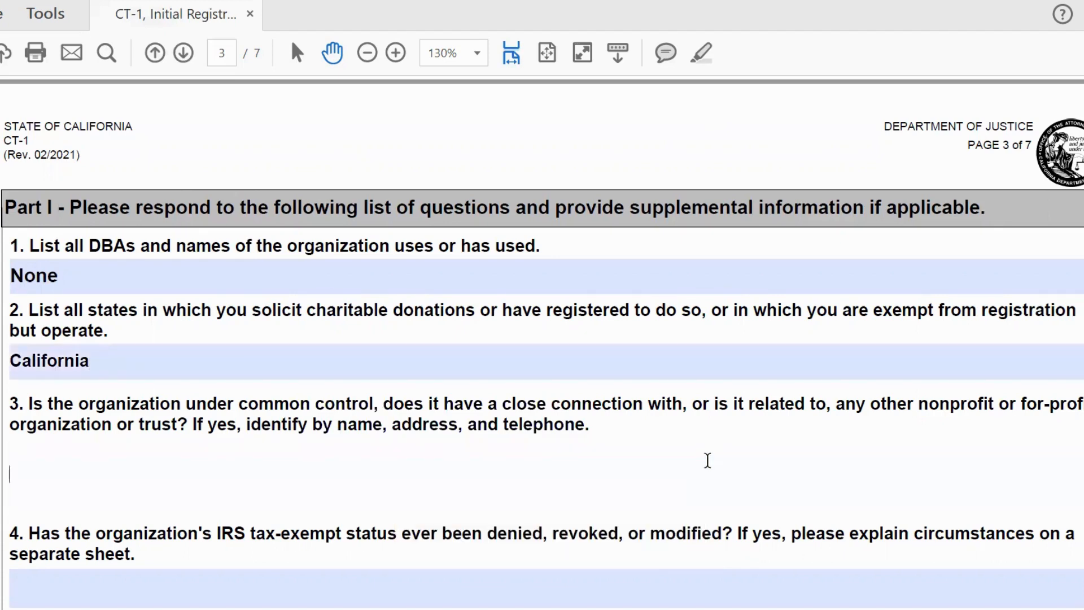
{"action": "type", "text": "None"}
{"action": "scroll", "coordinate": [542, 339], "scroll_direction": "down", "scroll_amount": 2}
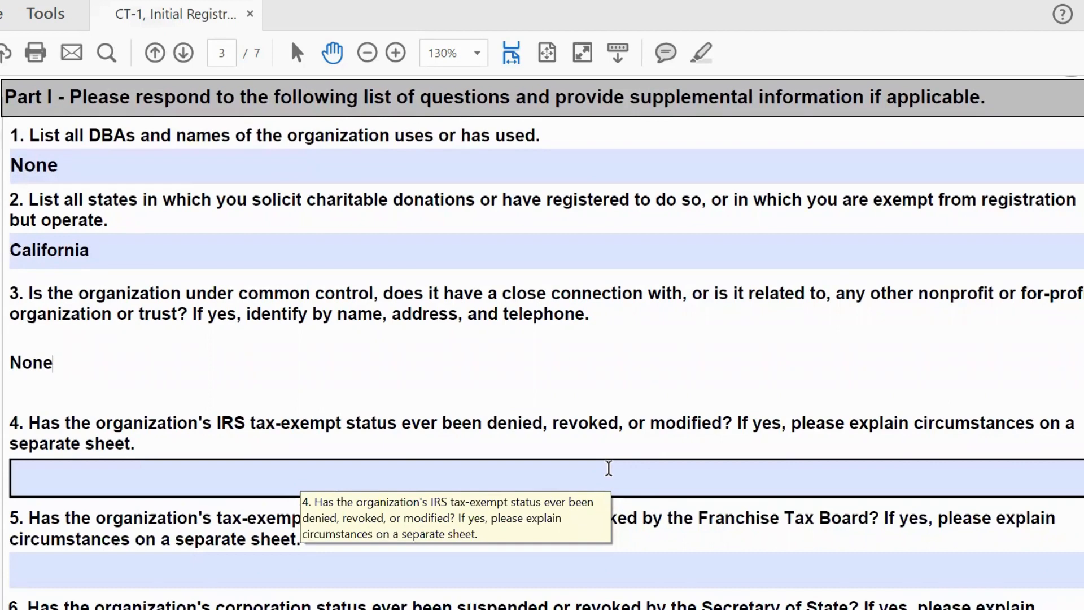
Step: Fill the question 4, 5 and 6 answer fields with No each
{"action": "left_click", "coordinate": [387, 477]}
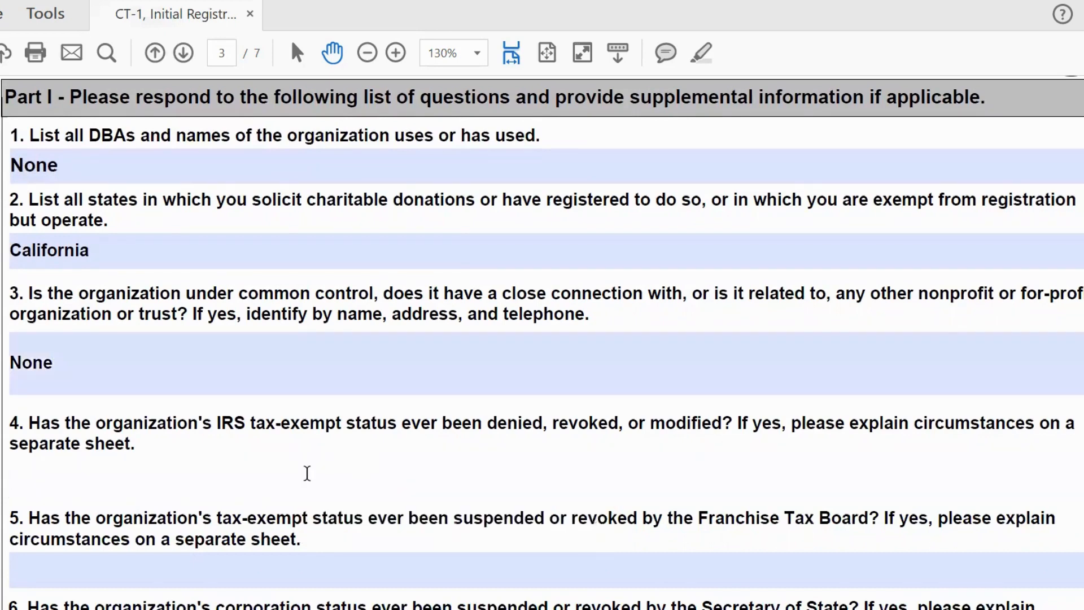
{"action": "type", "text": "No"}
{"action": "scroll", "coordinate": [542, 339], "scroll_direction": "down", "scroll_amount": 3}
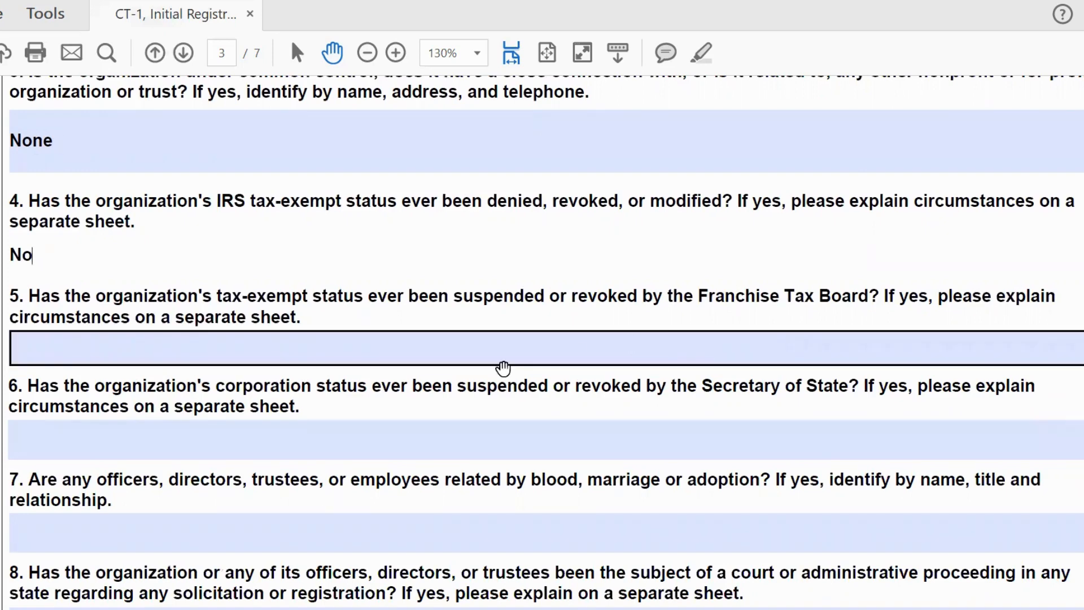
{"action": "left_click", "coordinate": [417, 344]}
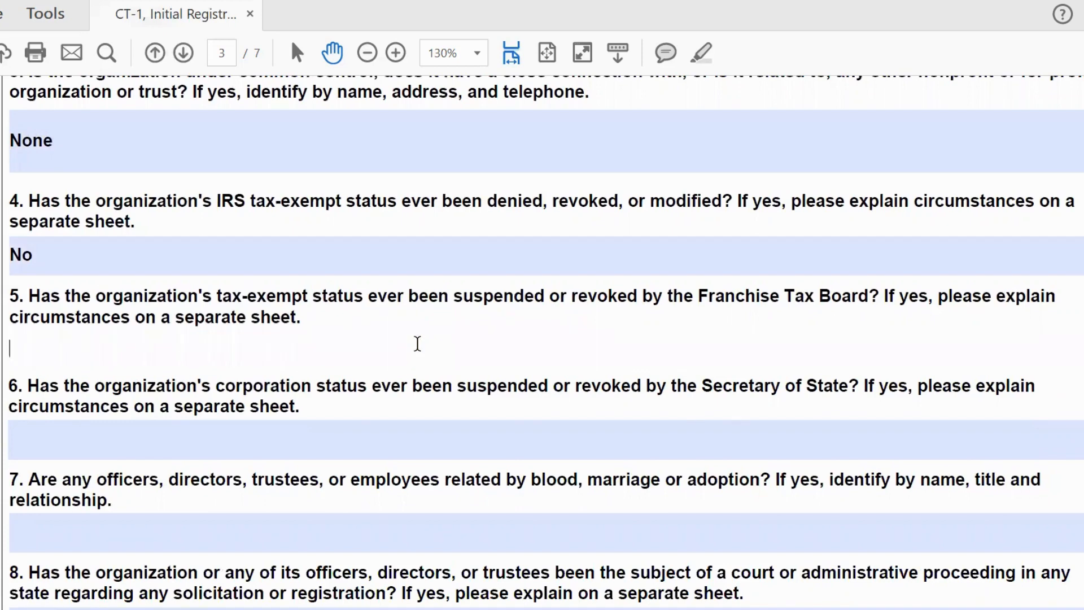
{"action": "type", "text": "No"}
{"action": "left_click", "coordinate": [325, 436]}
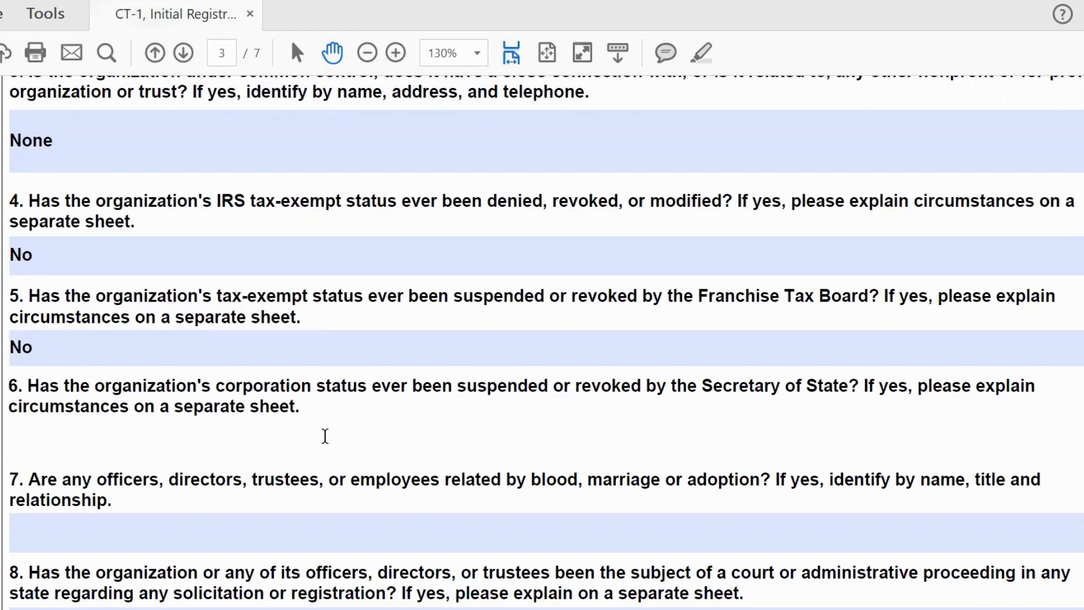
{"action": "type", "text": "No"}
{"action": "scroll", "coordinate": [542, 339], "scroll_direction": "down", "scroll_amount": 5}
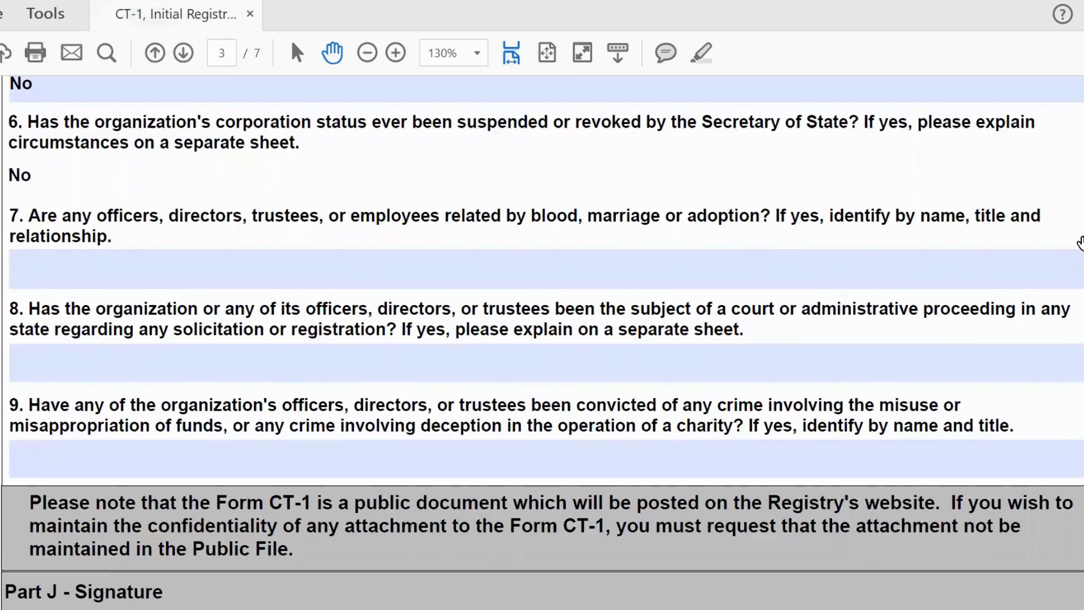
Step: Fill the question 7, 8 and 9 answer fields with No each
{"action": "left_click", "coordinate": [888, 280]}
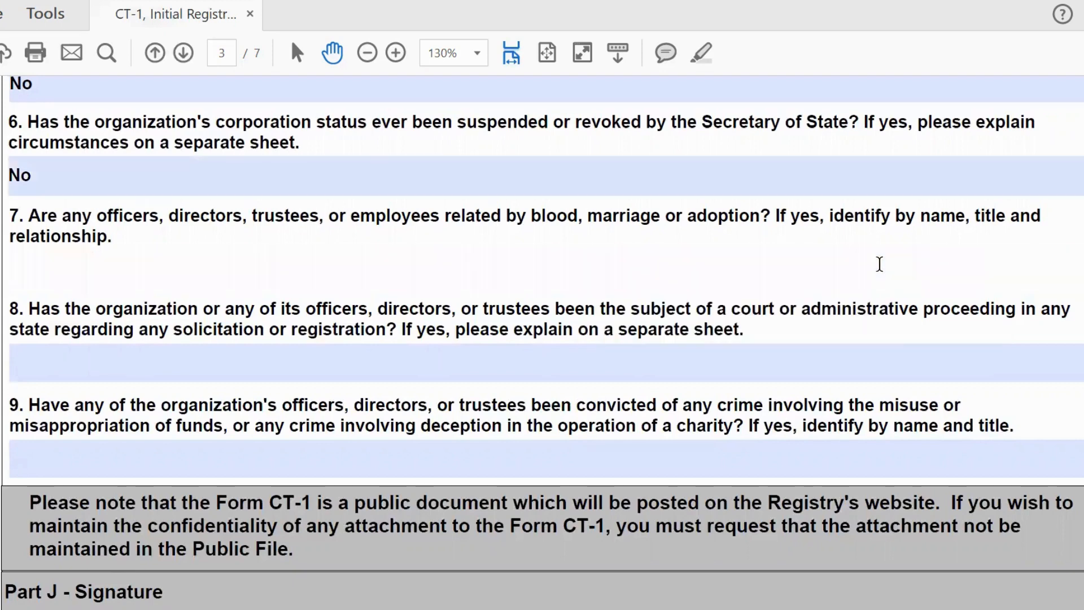
{"action": "type", "text": "No"}
{"action": "left_click", "coordinate": [364, 363]}
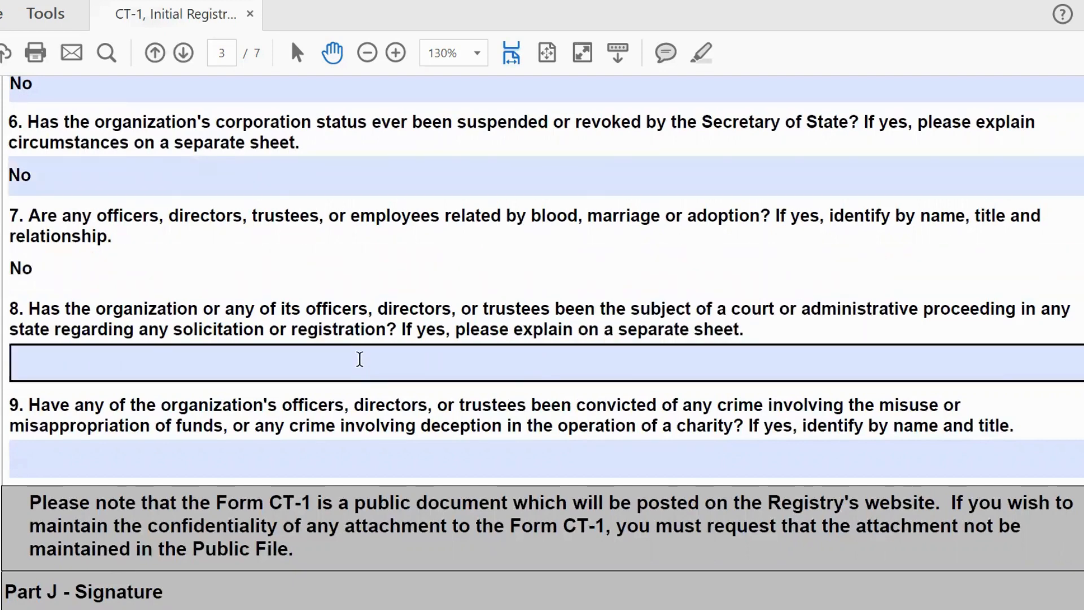
{"action": "left_click", "coordinate": [358, 358]}
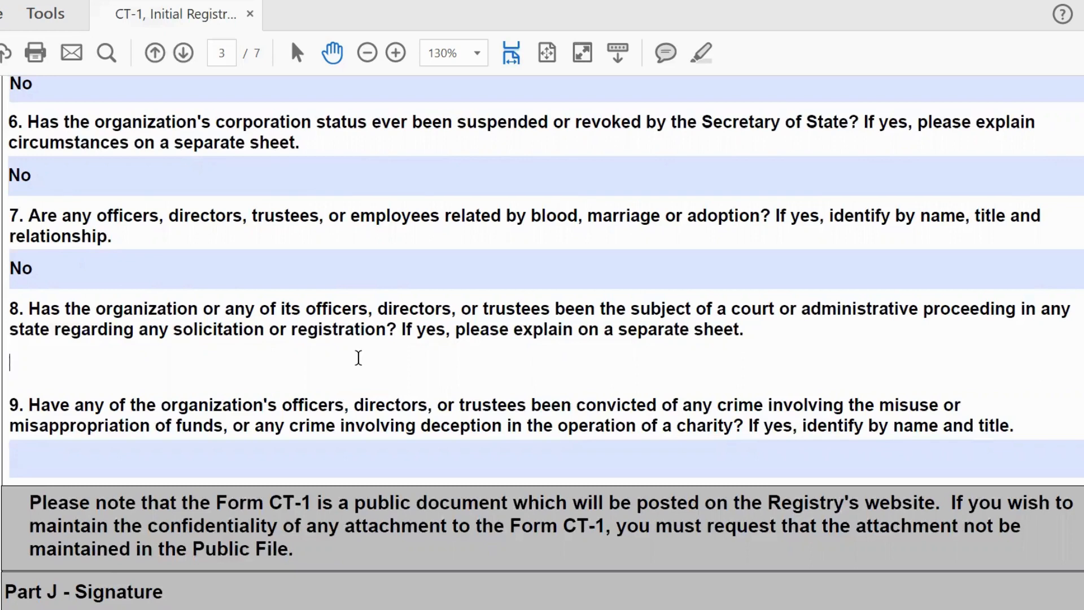
{"action": "type", "text": "No"}
{"action": "left_click", "coordinate": [175, 447]}
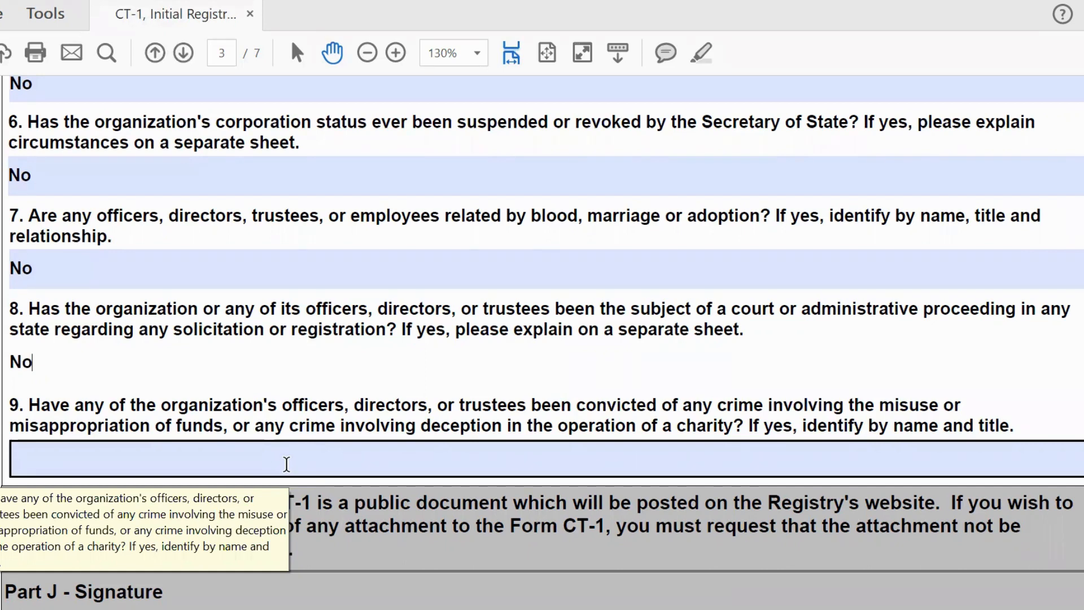
{"action": "type", "text": "No"}
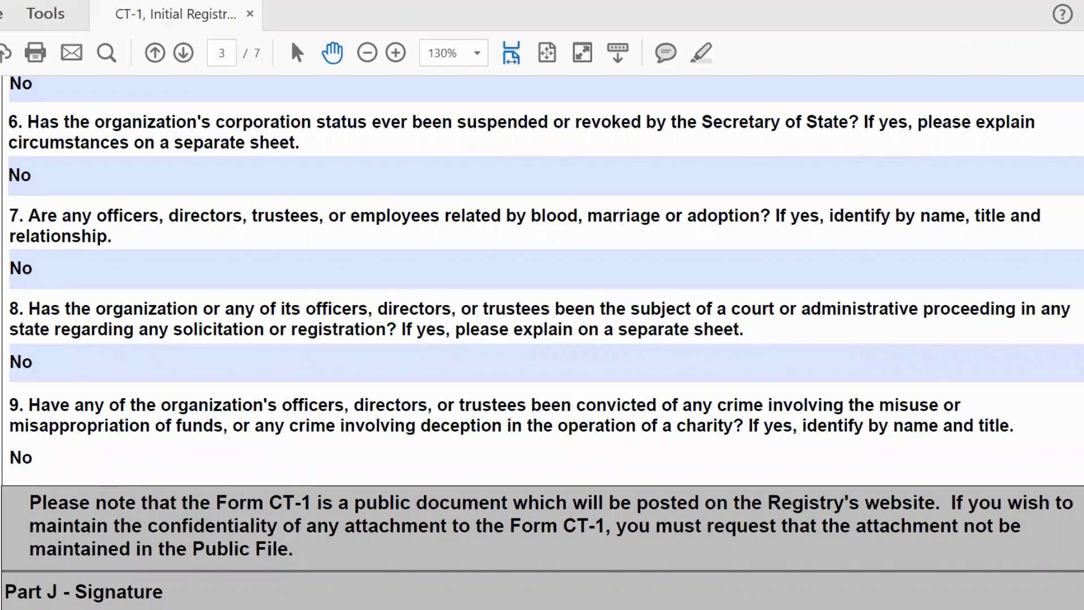
Step: Enter President/Chair as the Part J signer's title and 2/11/23 as the date
{"action": "scroll", "coordinate": [542, 343], "scroll_direction": "down", "scroll_amount": 5}
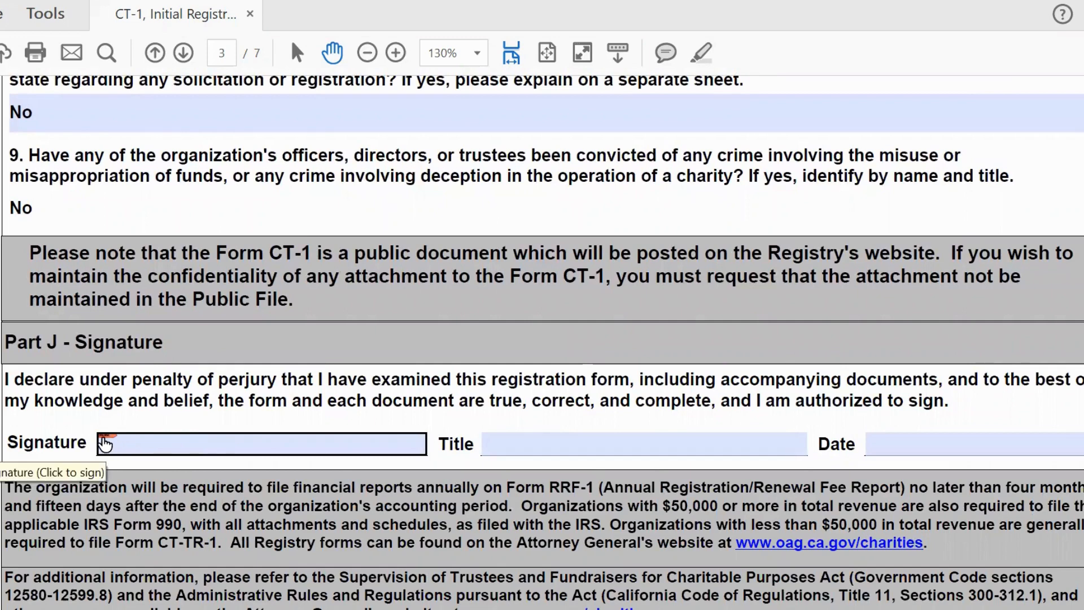
{"action": "left_click", "coordinate": [535, 438]}
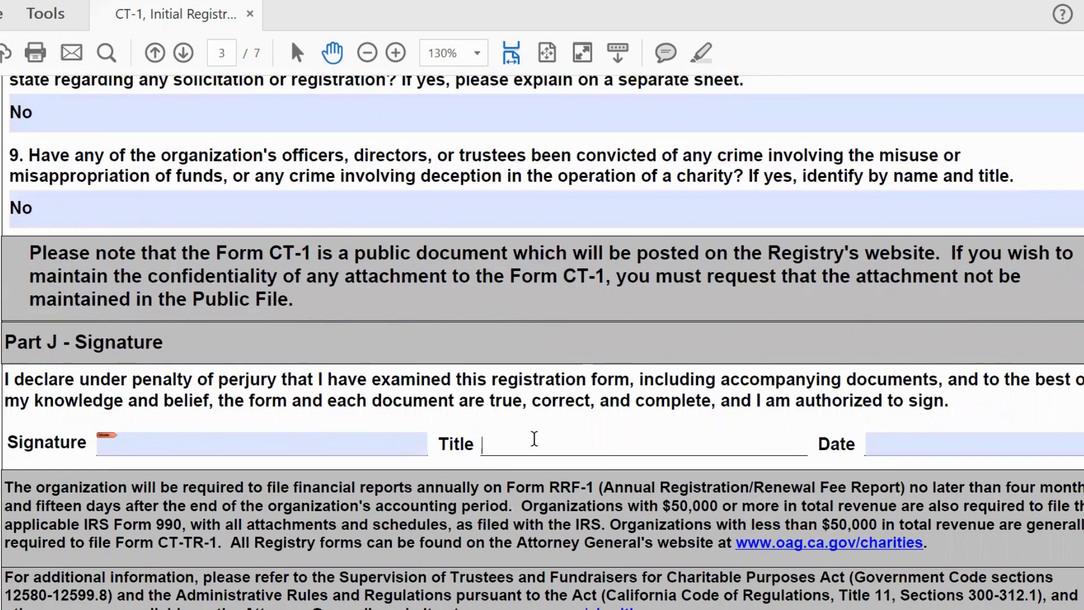
{"action": "type", "text": "President/Chair"}
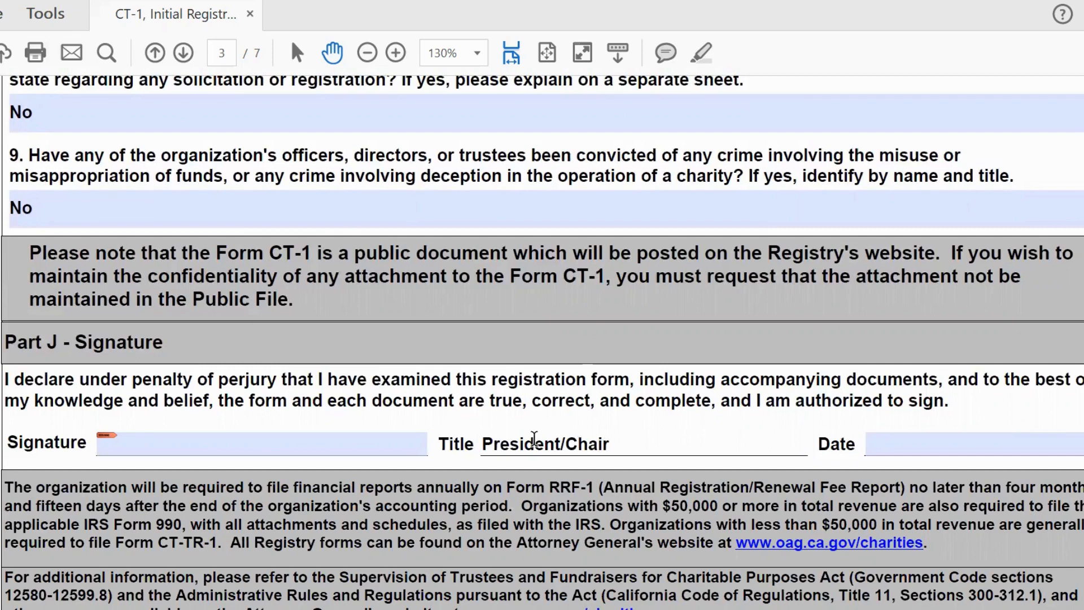
{"action": "left_click", "coordinate": [881, 444]}
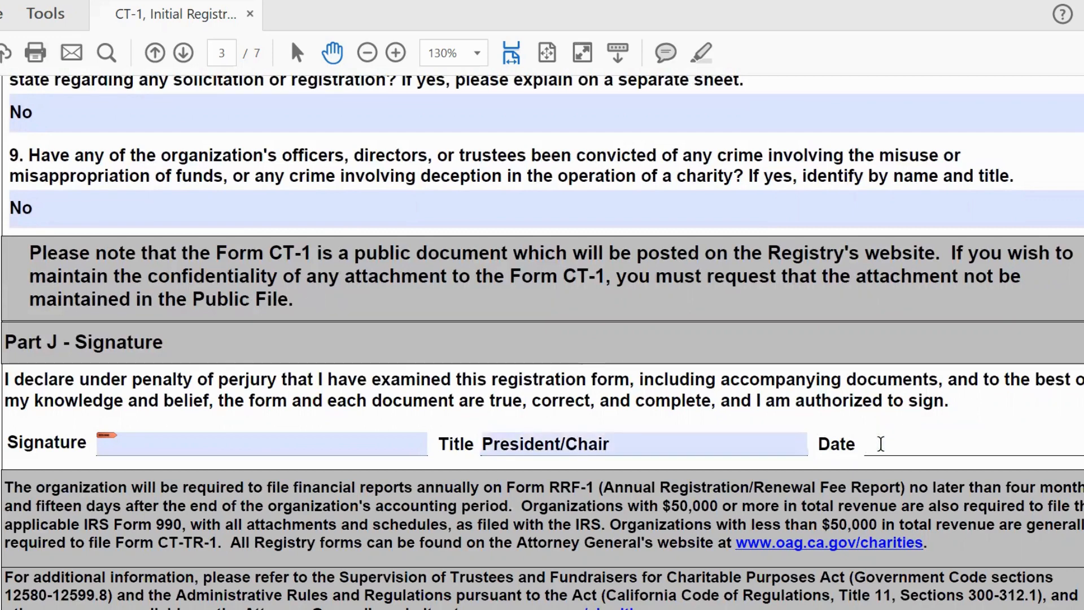
{"action": "type", "text": "2/11/23"}
{"action": "scroll", "coordinate": [542, 339], "scroll_direction": "down", "scroll_amount": 1}
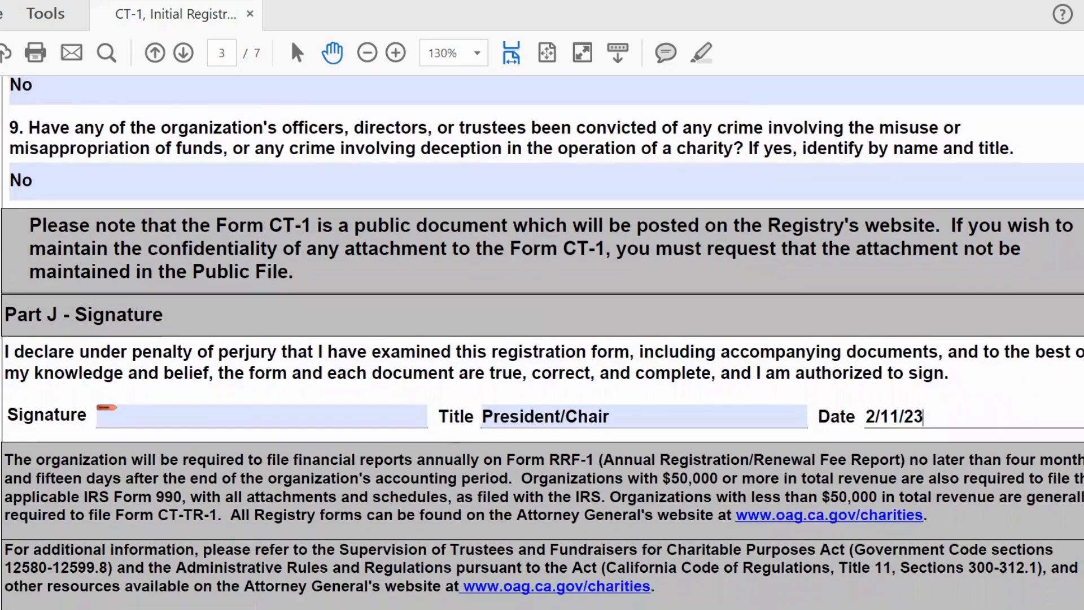
Step: Scroll through instruction pages 4–7, then back up to the page 4 Privacy Notice
{"action": "scroll", "coordinate": [542, 338], "scroll_direction": "down", "scroll_amount": 15}
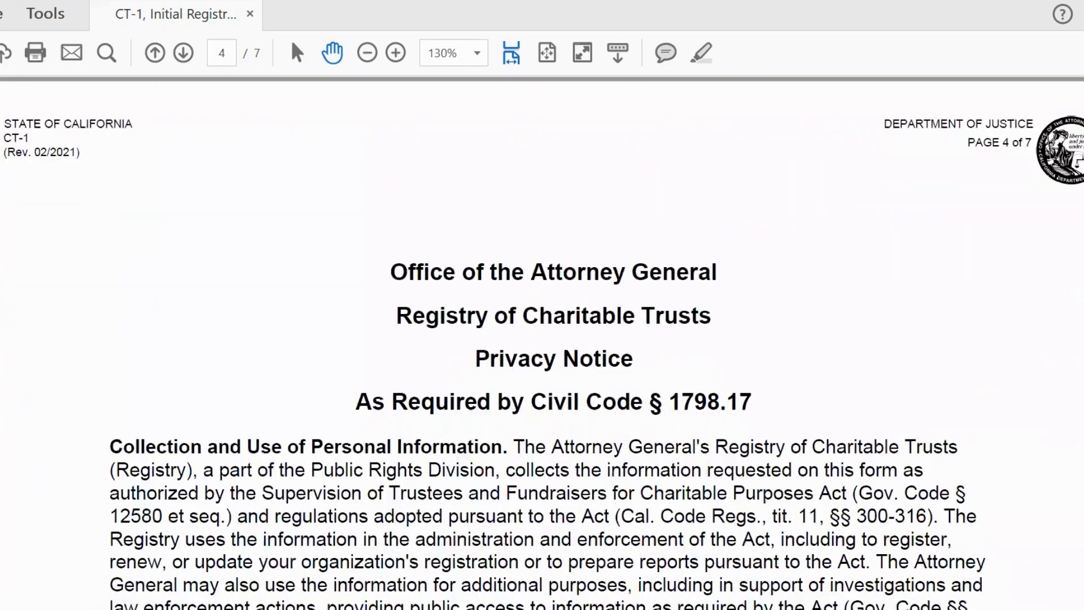
{"action": "scroll", "coordinate": [542, 339], "scroll_direction": "down", "scroll_amount": 4}
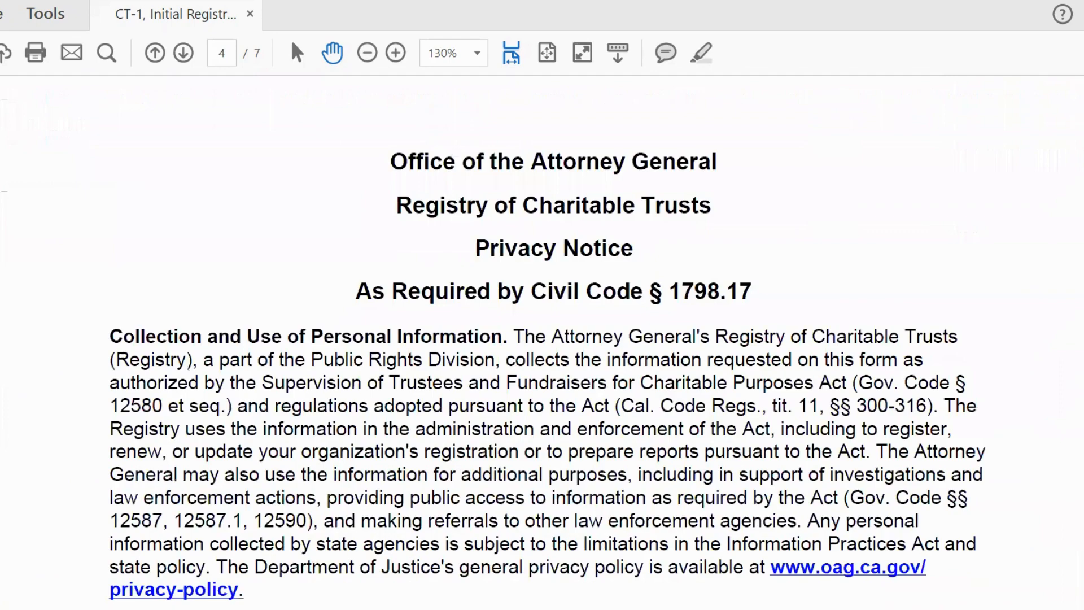
{"action": "scroll", "coordinate": [542, 339], "scroll_direction": "down", "scroll_amount": 10}
{"action": "scroll", "coordinate": [542, 339], "scroll_direction": "down", "scroll_amount": 15}
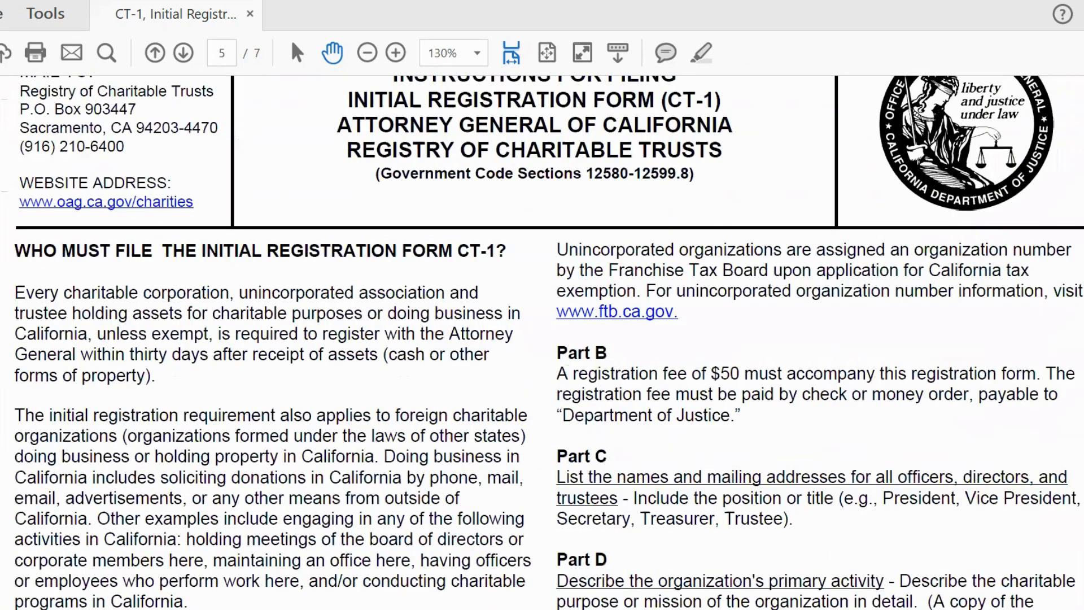
{"action": "scroll", "coordinate": [542, 339], "scroll_direction": "down", "scroll_amount": 8}
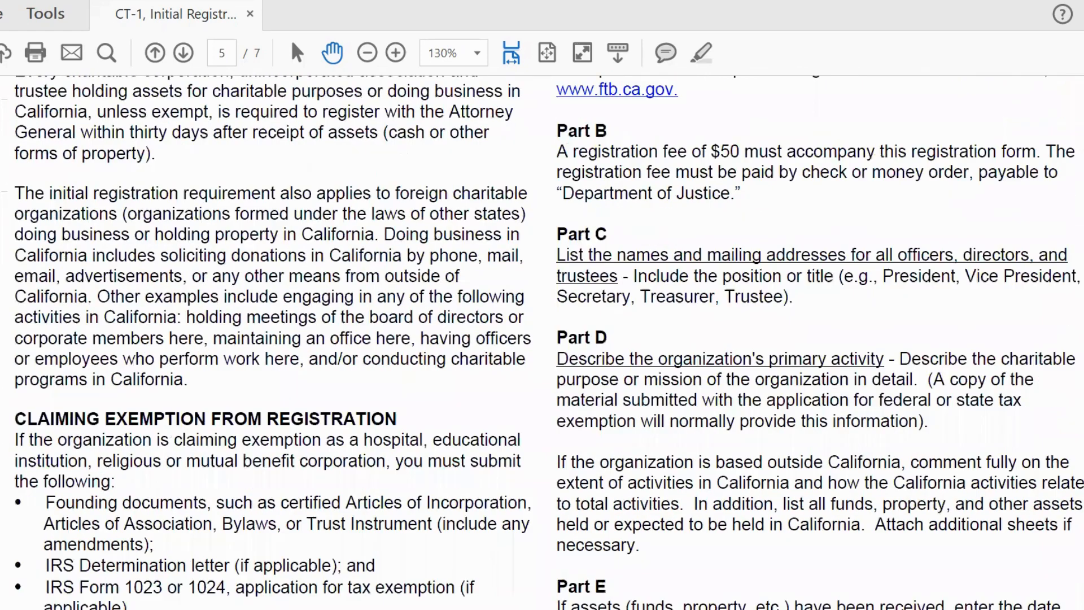
{"action": "scroll", "coordinate": [542, 339], "scroll_direction": "down", "scroll_amount": 8}
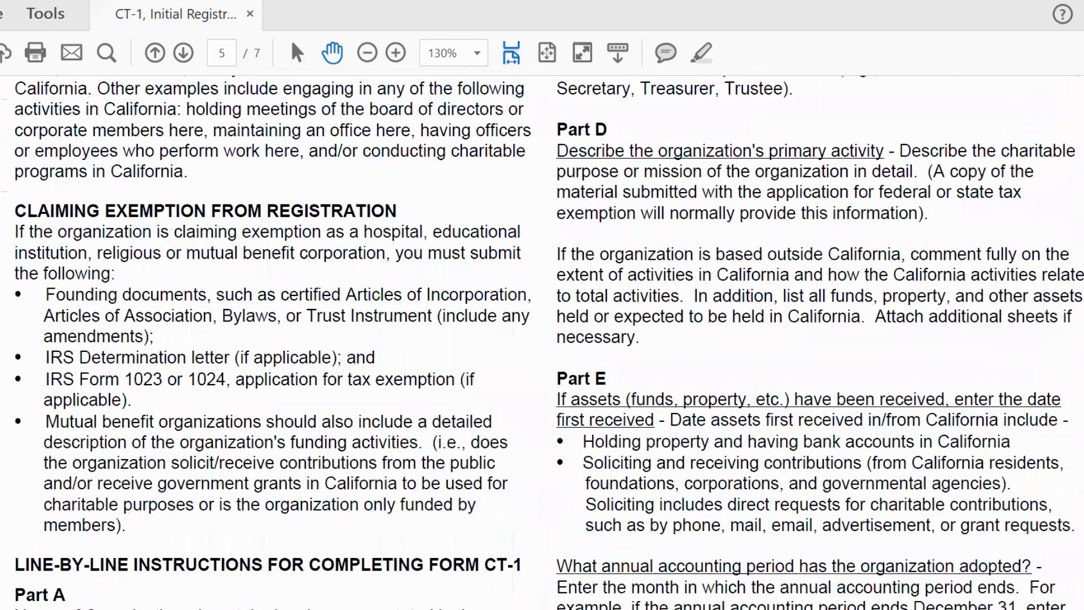
{"action": "scroll", "coordinate": [542, 339], "scroll_direction": "down", "scroll_amount": 10}
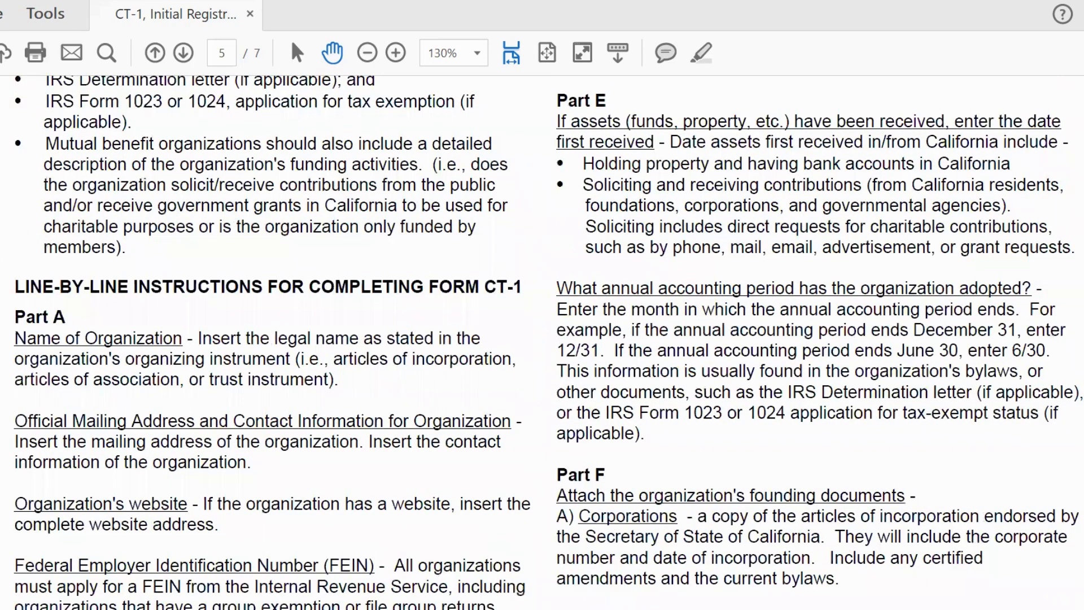
{"action": "scroll", "coordinate": [542, 338], "scroll_direction": "down", "scroll_amount": 16}
{"action": "scroll", "coordinate": [542, 339], "scroll_direction": "down", "scroll_amount": 20}
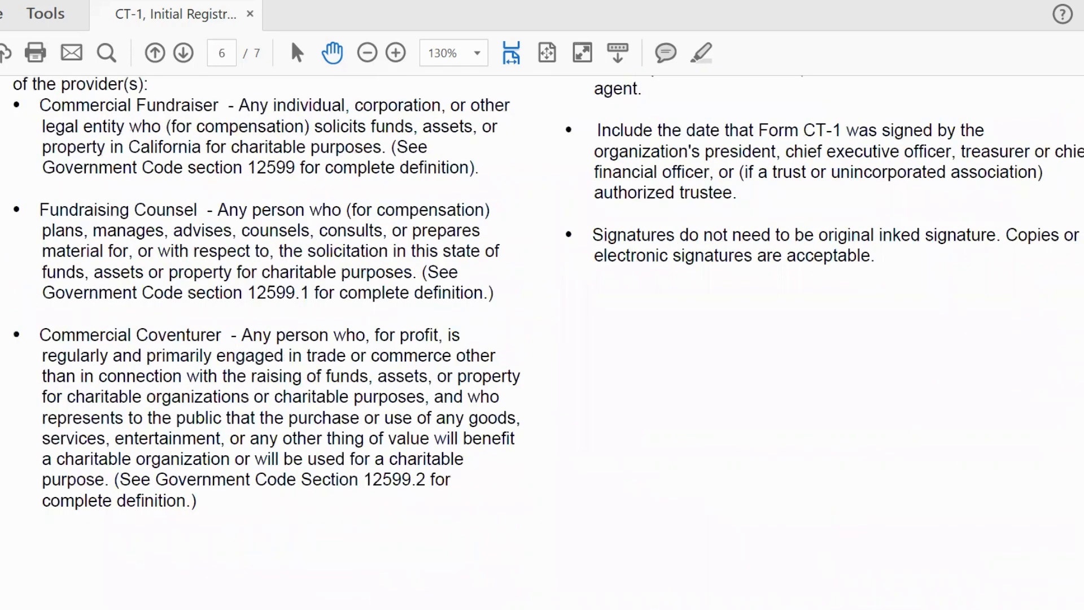
{"action": "scroll", "coordinate": [542, 339], "scroll_direction": "down", "scroll_amount": 15}
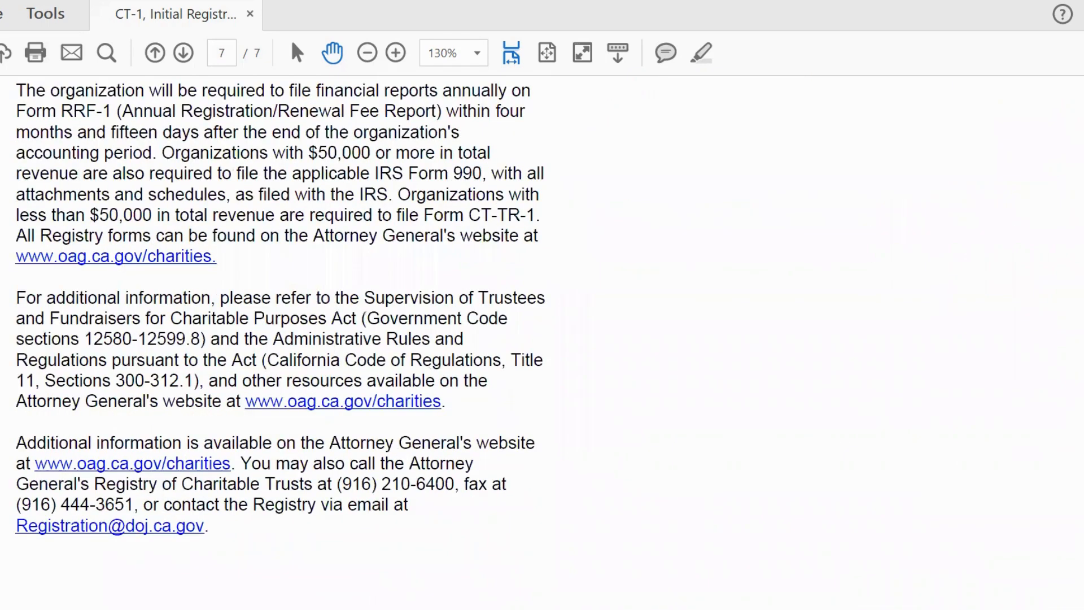
{"action": "scroll", "coordinate": [542, 339], "scroll_direction": "up", "scroll_amount": 20}
{"action": "scroll", "coordinate": [542, 339], "scroll_direction": "up", "scroll_amount": 20}
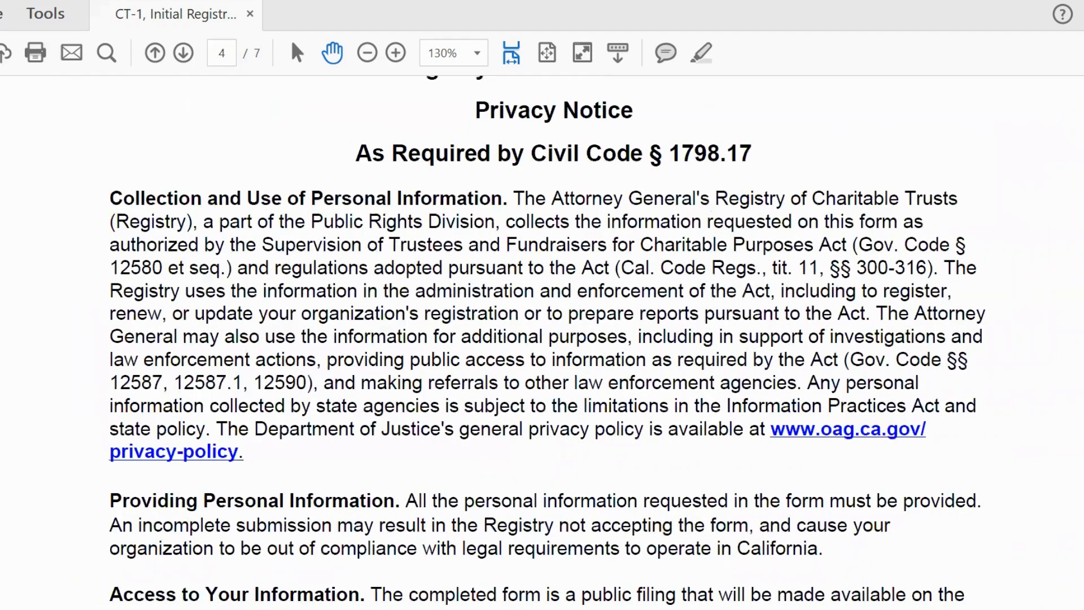
{"action": "scroll", "coordinate": [542, 339], "scroll_direction": "up", "scroll_amount": 3}
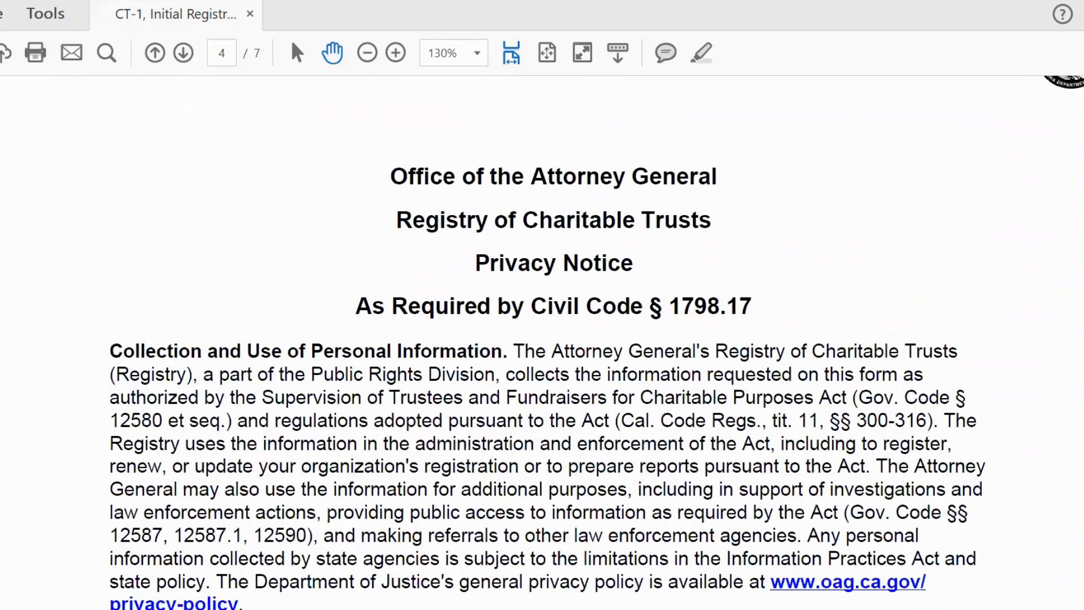